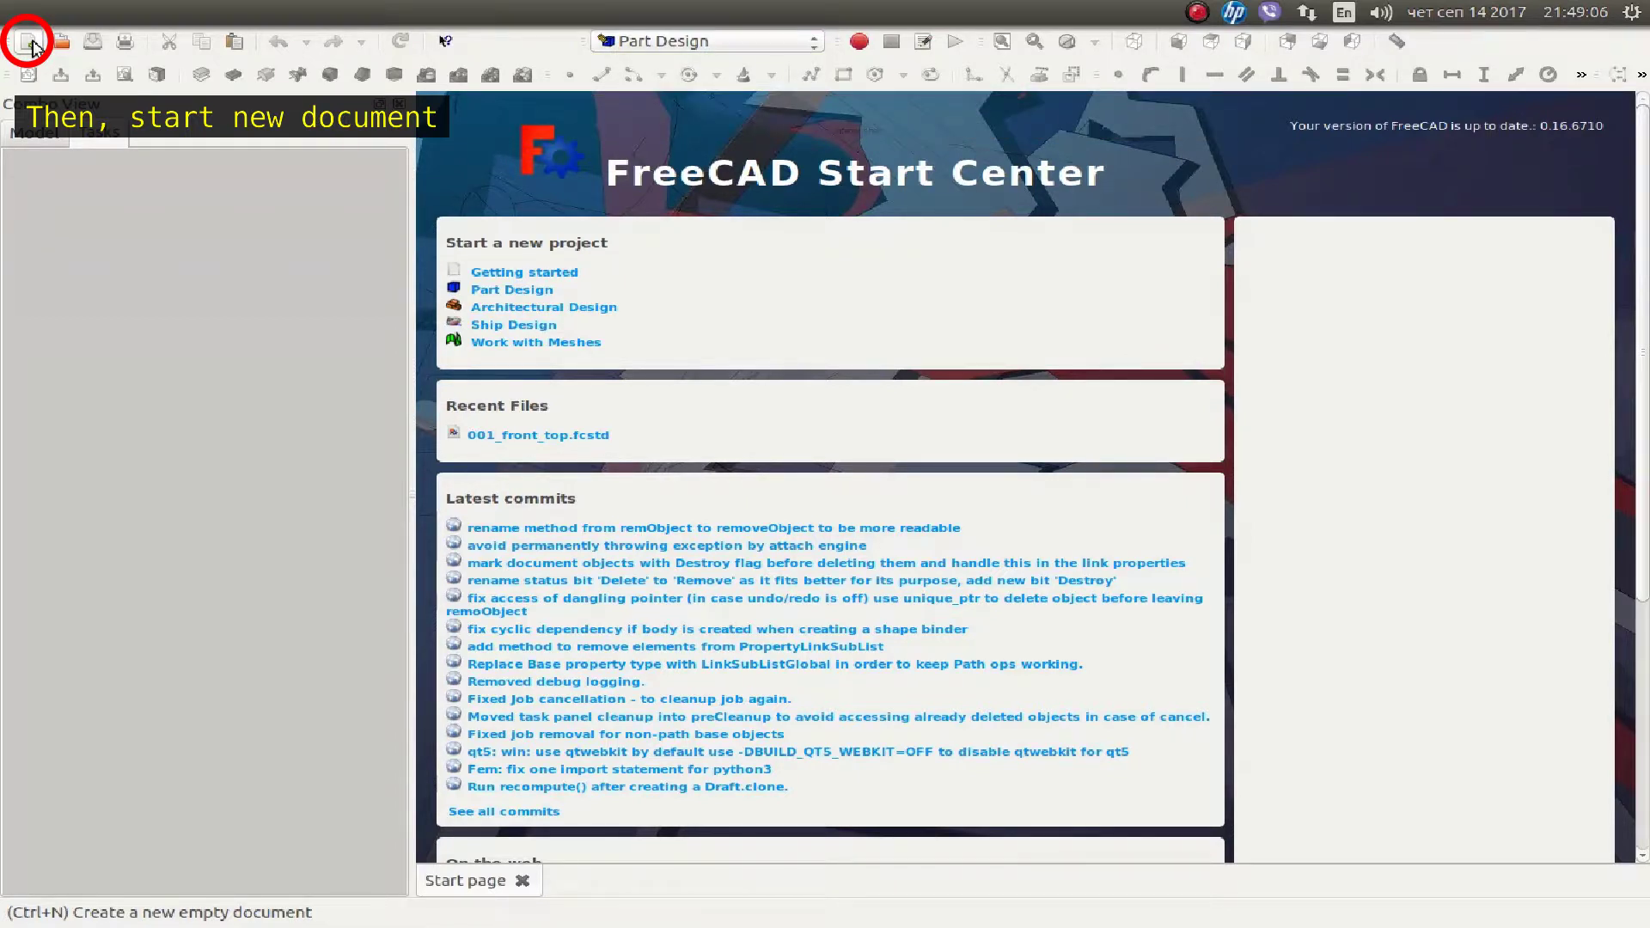
Create a new document and start a sketch on the XY plane.
{"action": "left_click", "coordinate": [29, 42]}
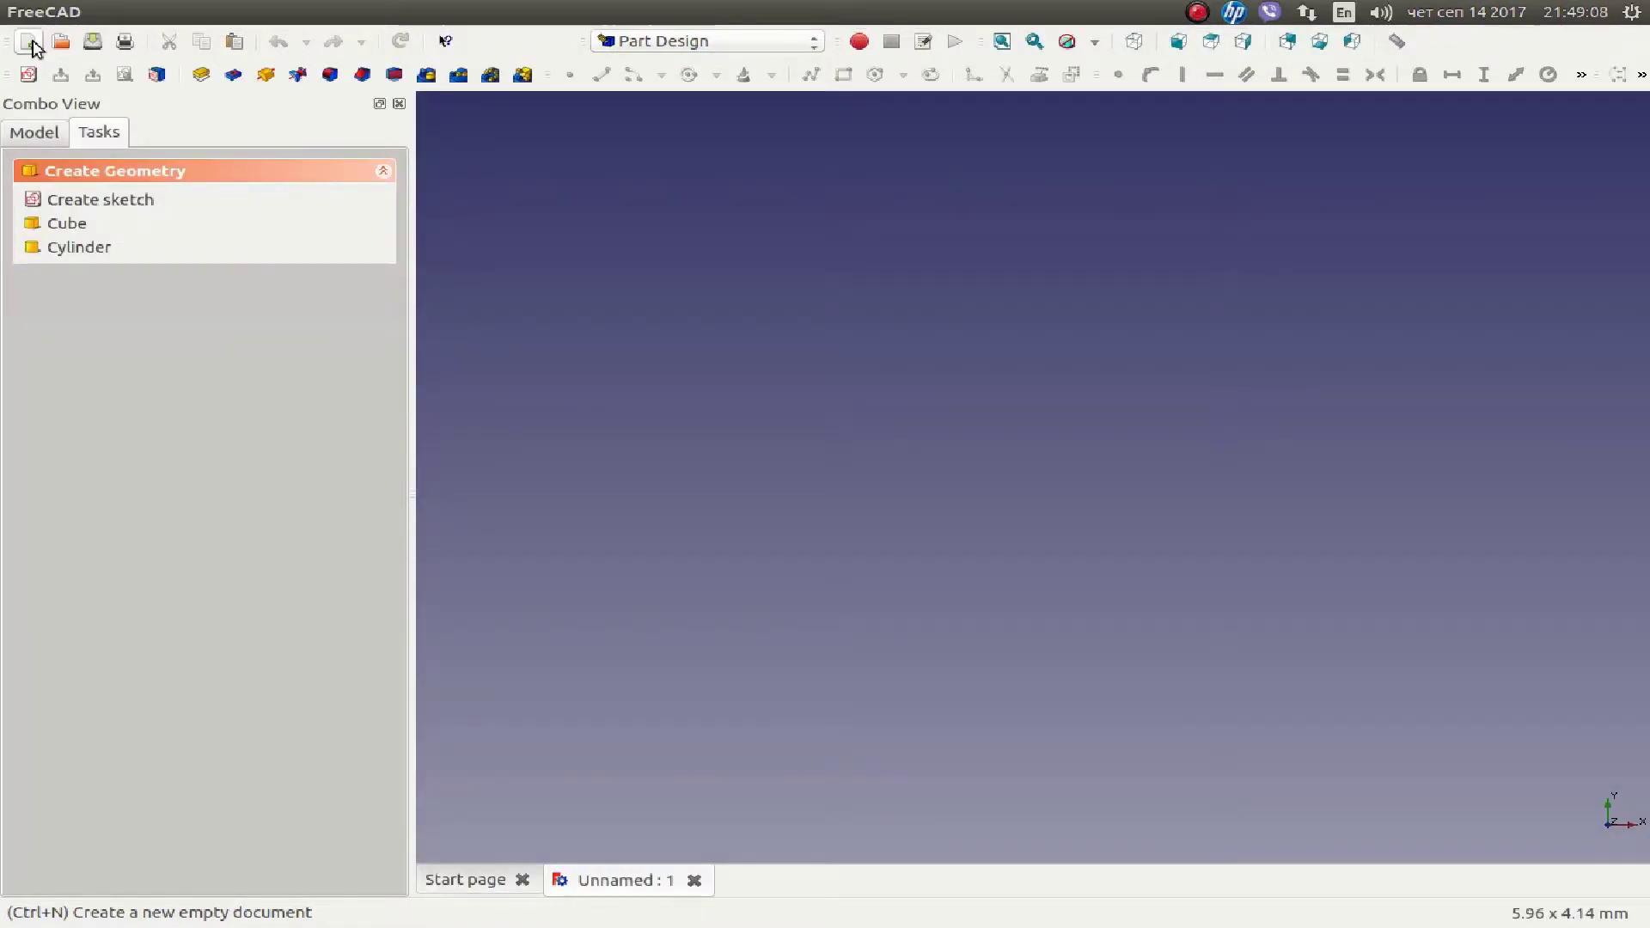
{"action": "left_click", "coordinate": [30, 75]}
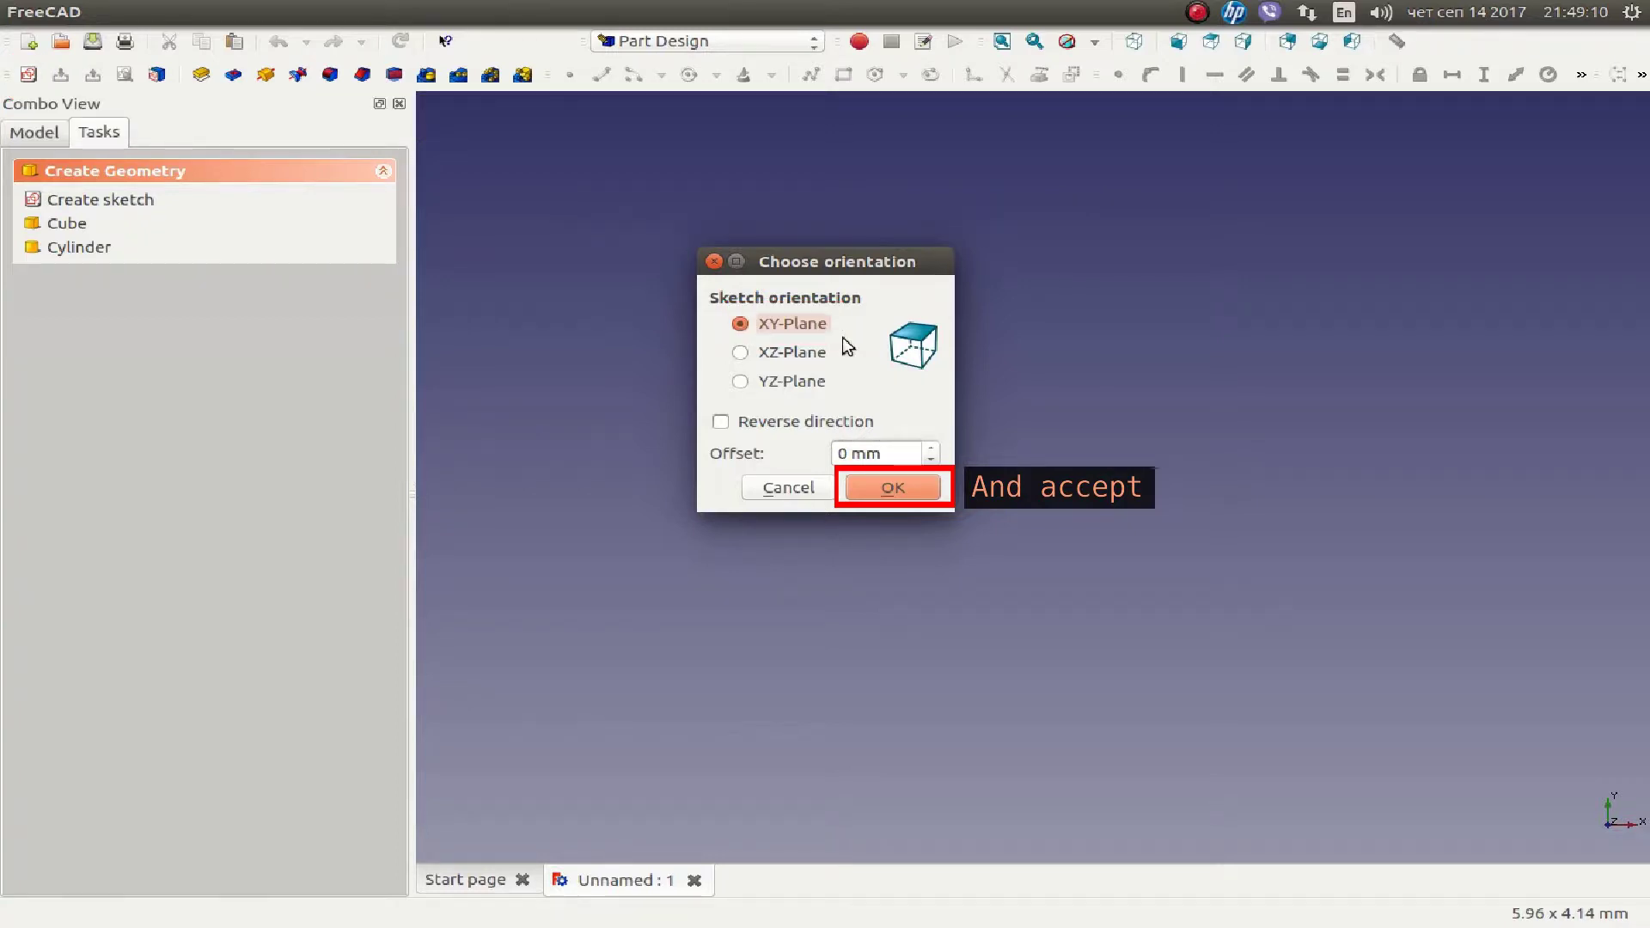
{"action": "left_click", "coordinate": [894, 488]}
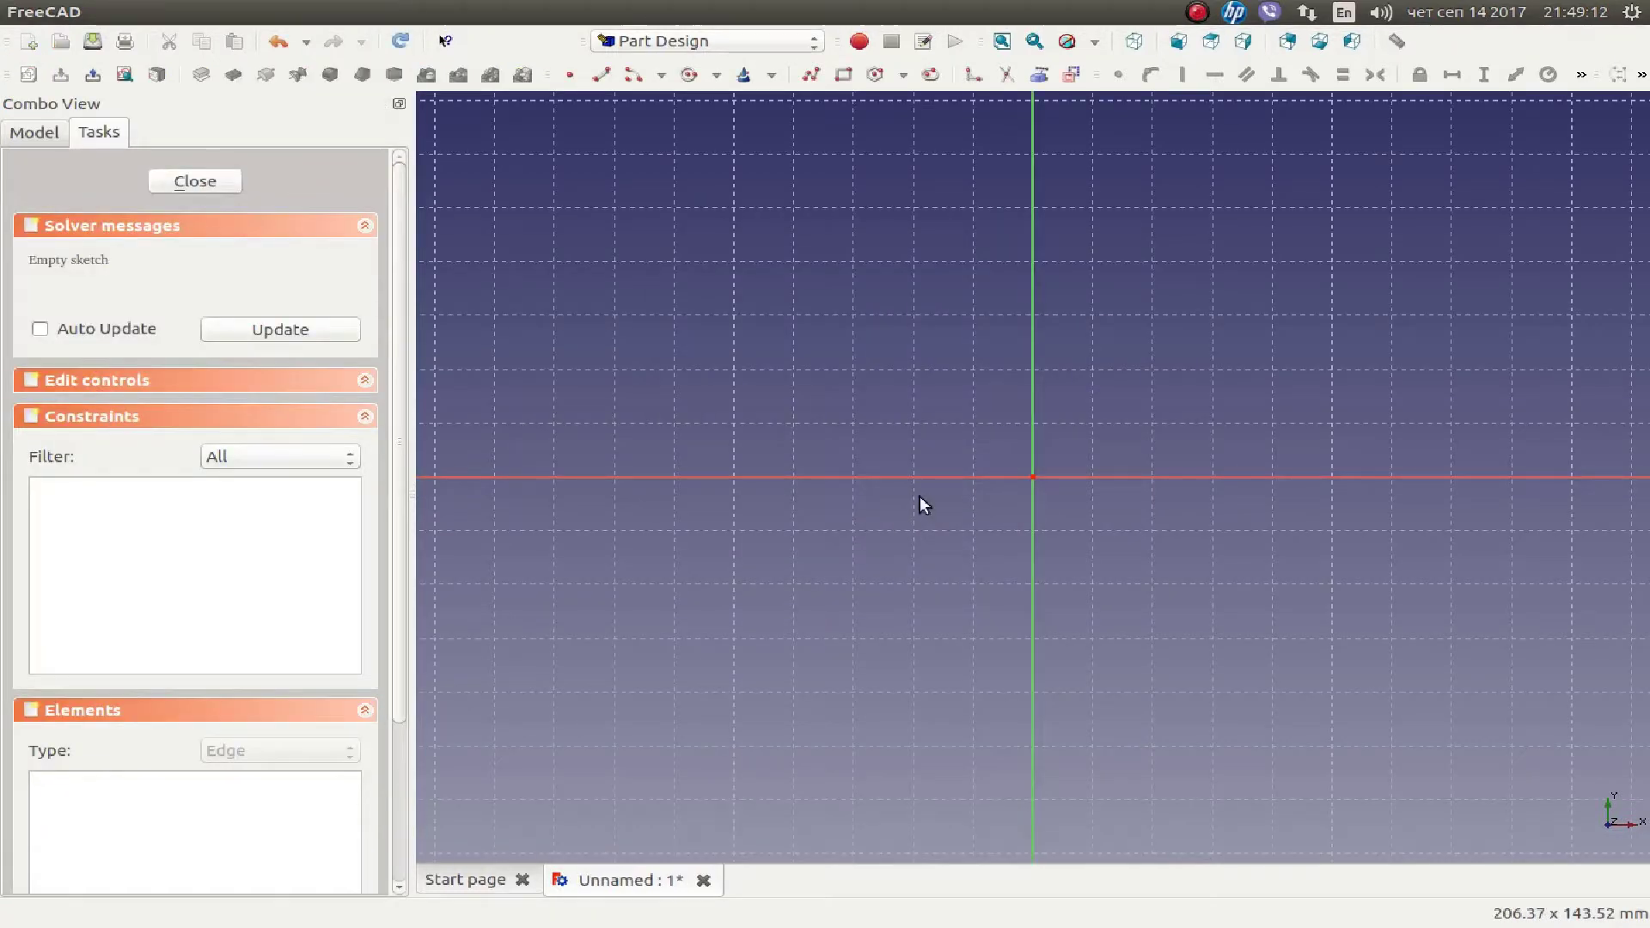
Draw a rectangle from left of the origin to a lower-right corner, spanning both axes.
{"action": "left_click", "coordinate": [843, 75]}
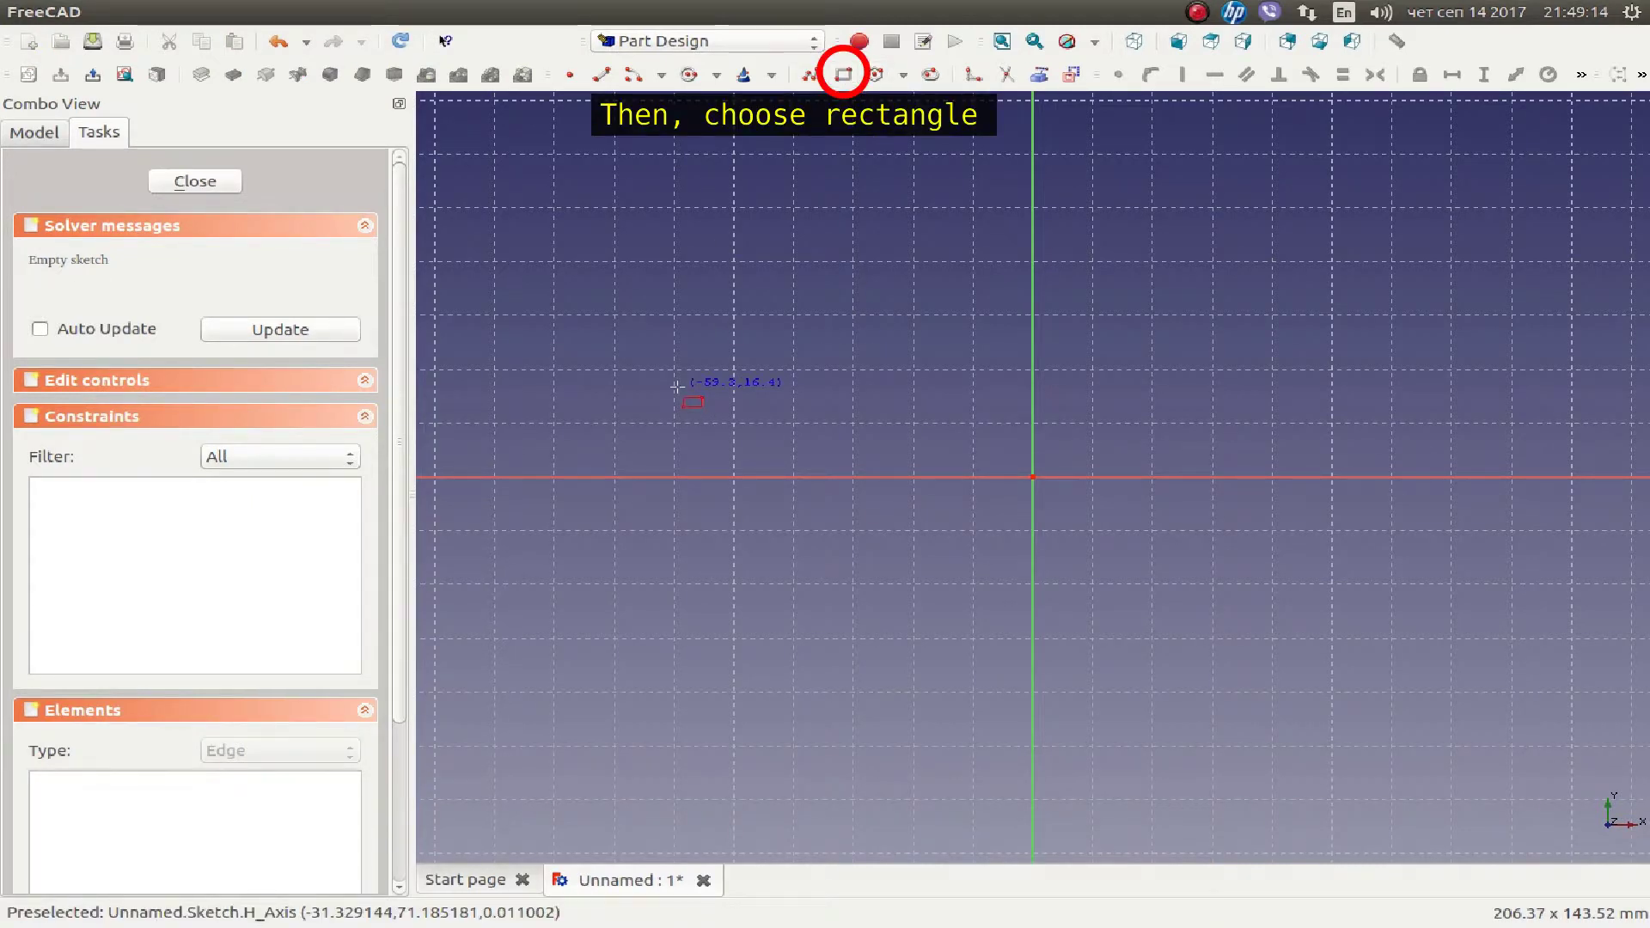
{"action": "left_click", "coordinate": [677, 388]}
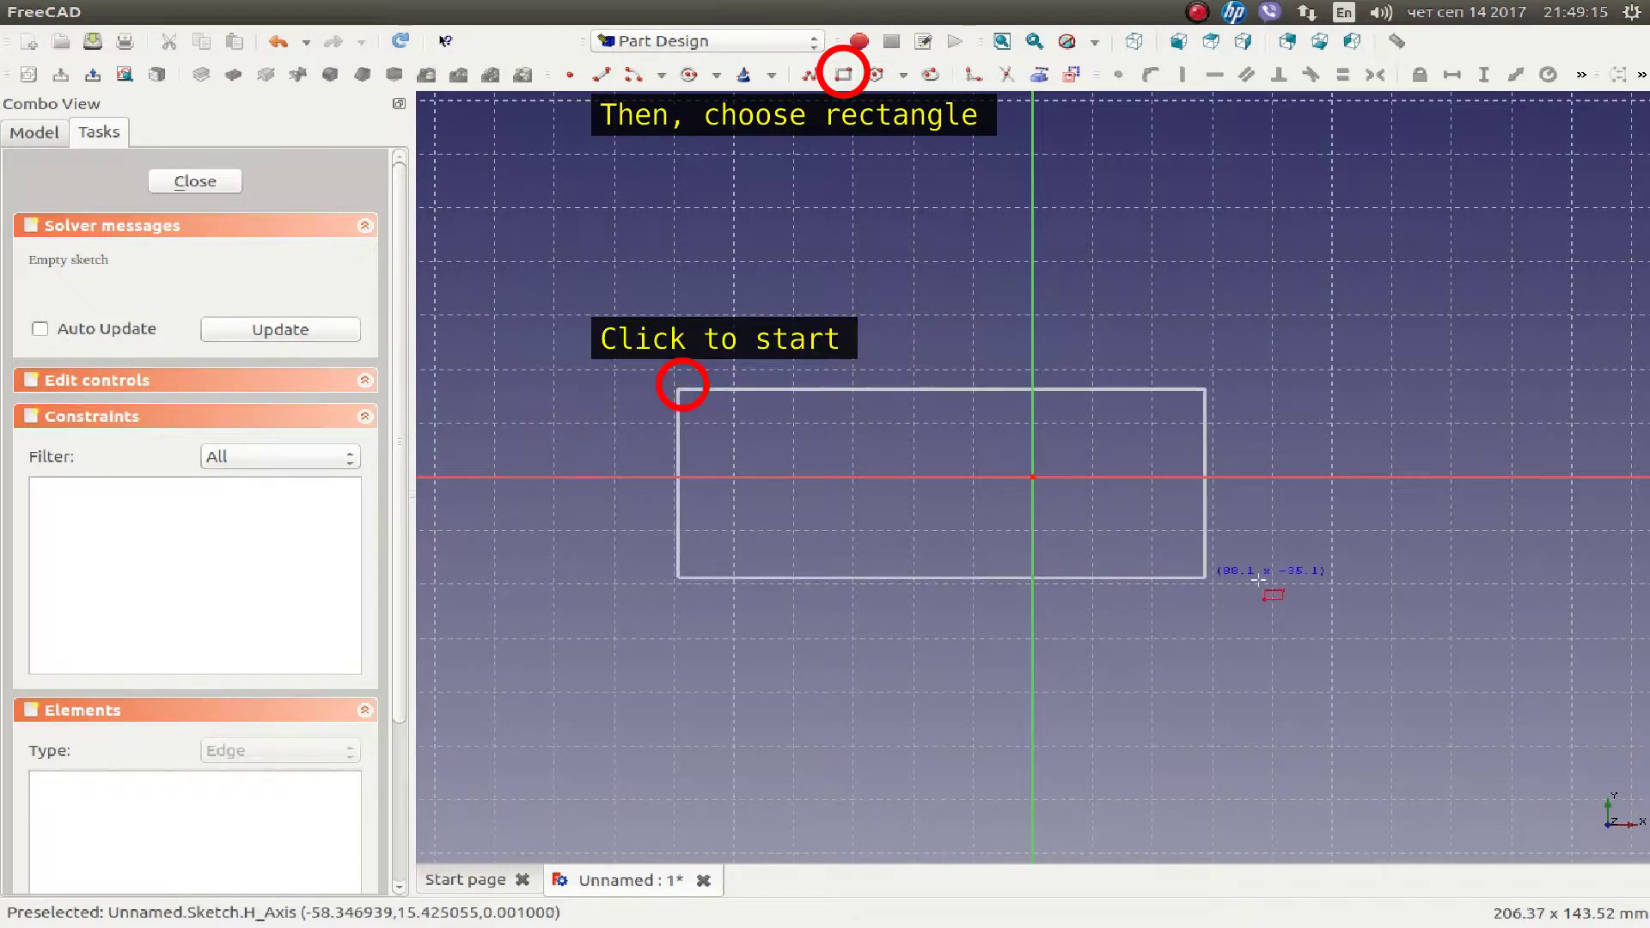
{"action": "left_click", "coordinate": [1394, 560]}
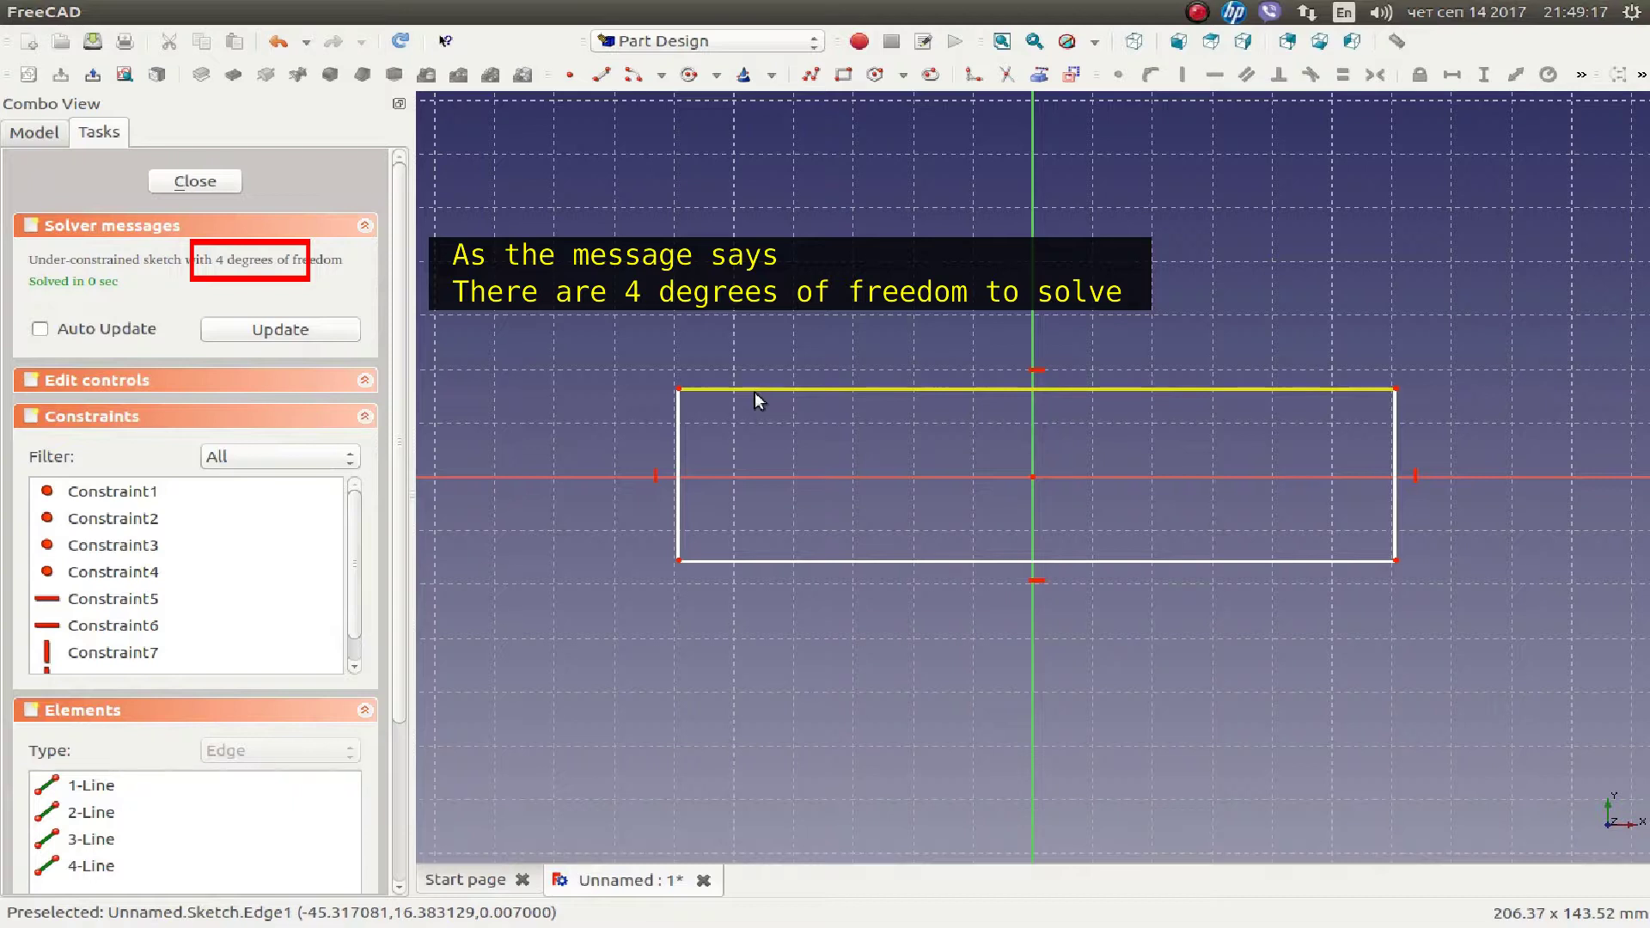
Make the rectangle's top corners symmetric about the vertical axis.
{"action": "left_click", "coordinate": [679, 390]}
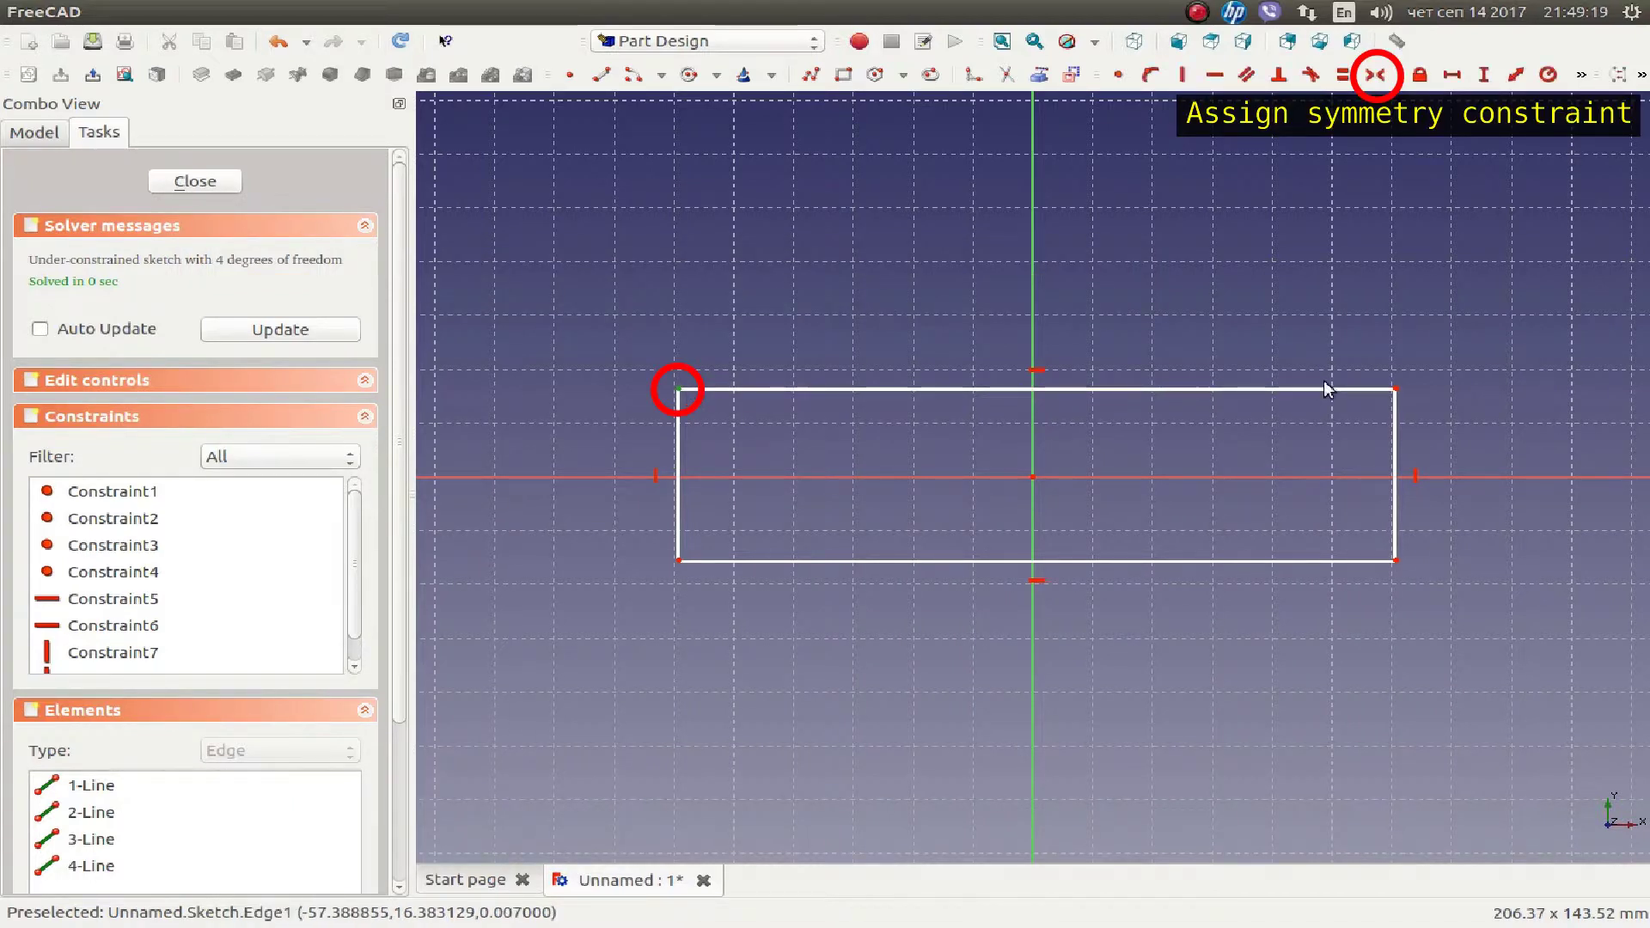
{"action": "left_click", "coordinate": [1395, 390]}
{"action": "left_click", "coordinate": [1036, 324]}
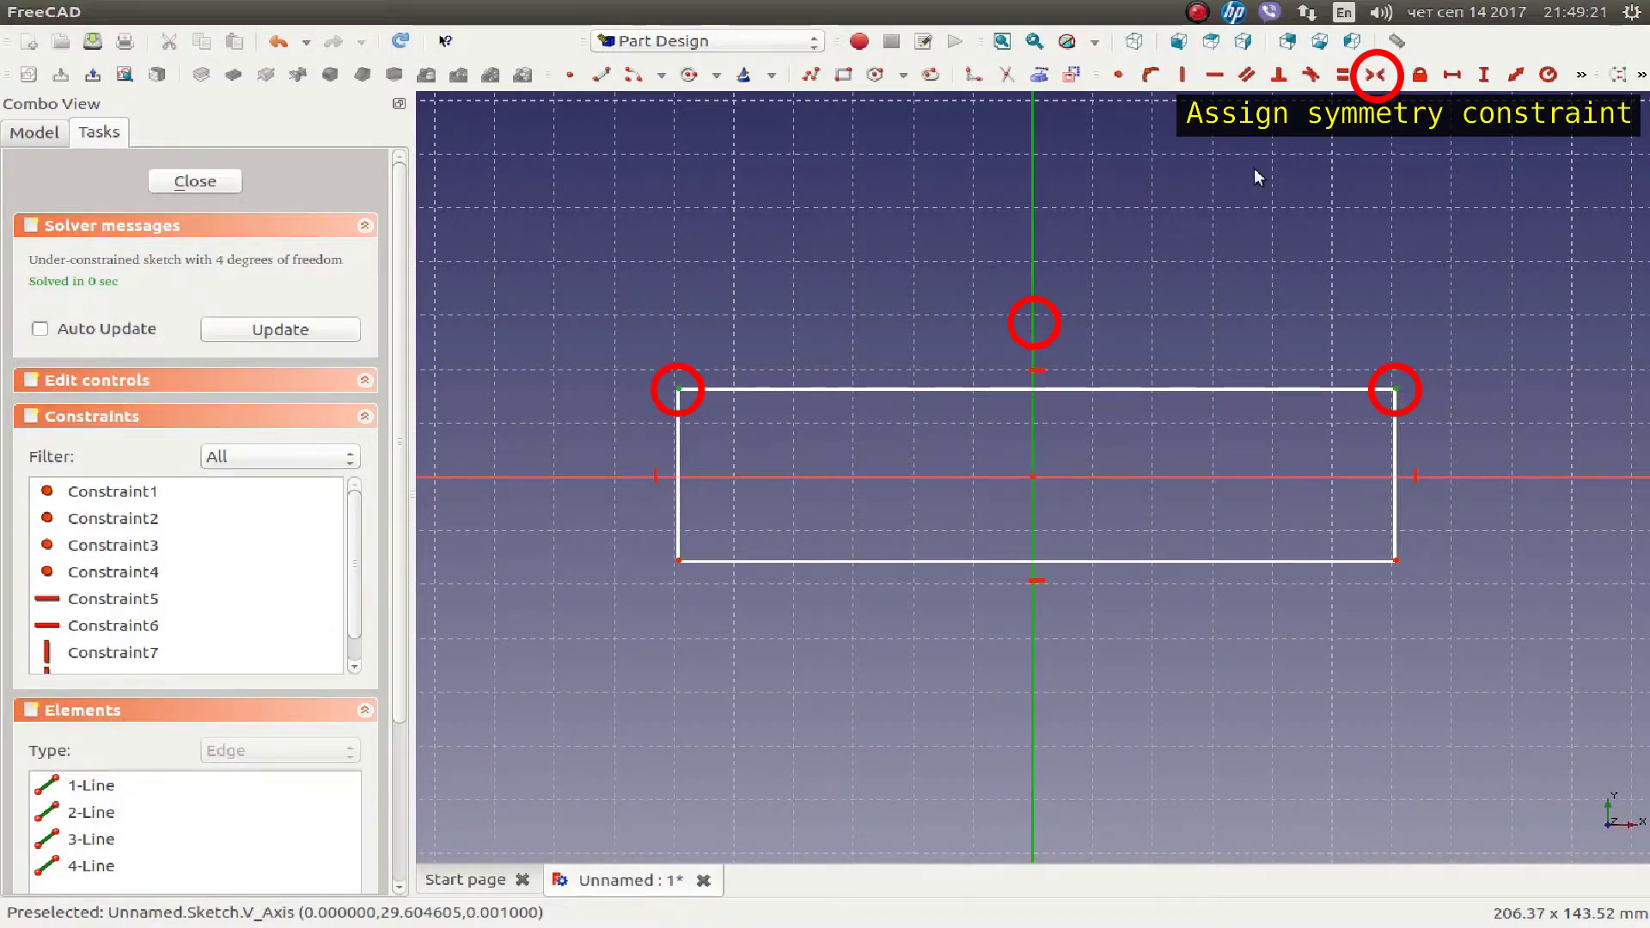
{"action": "left_click", "coordinate": [1375, 77]}
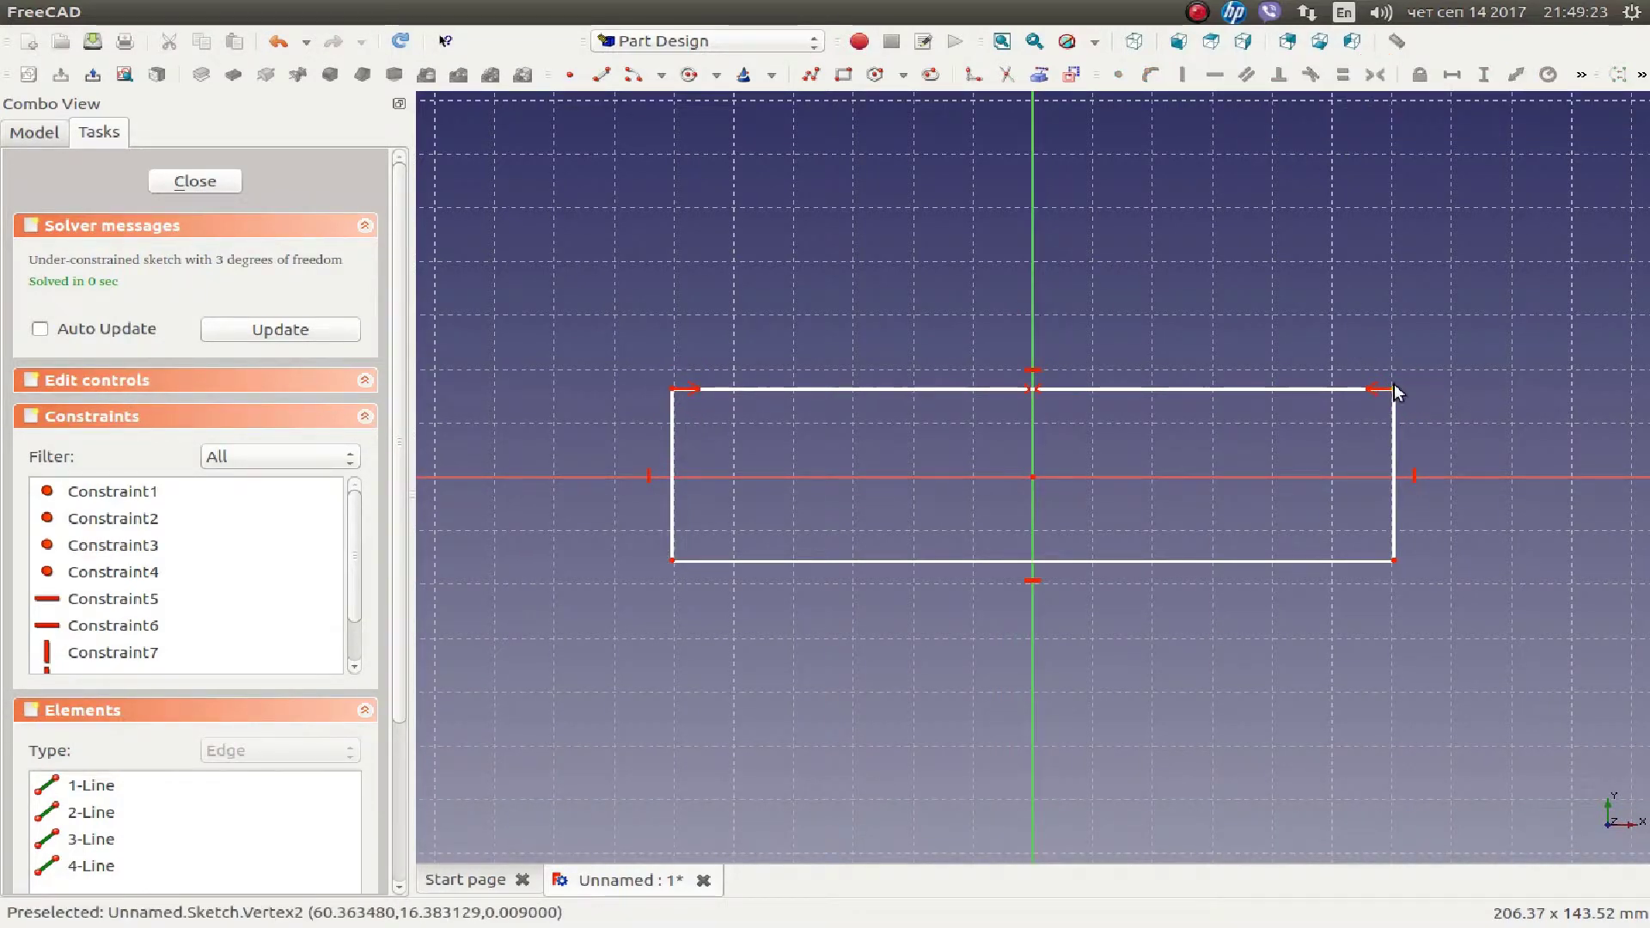
Make the rectangle's right corners symmetric about the horizontal axis.
{"action": "left_click", "coordinate": [1393, 561]}
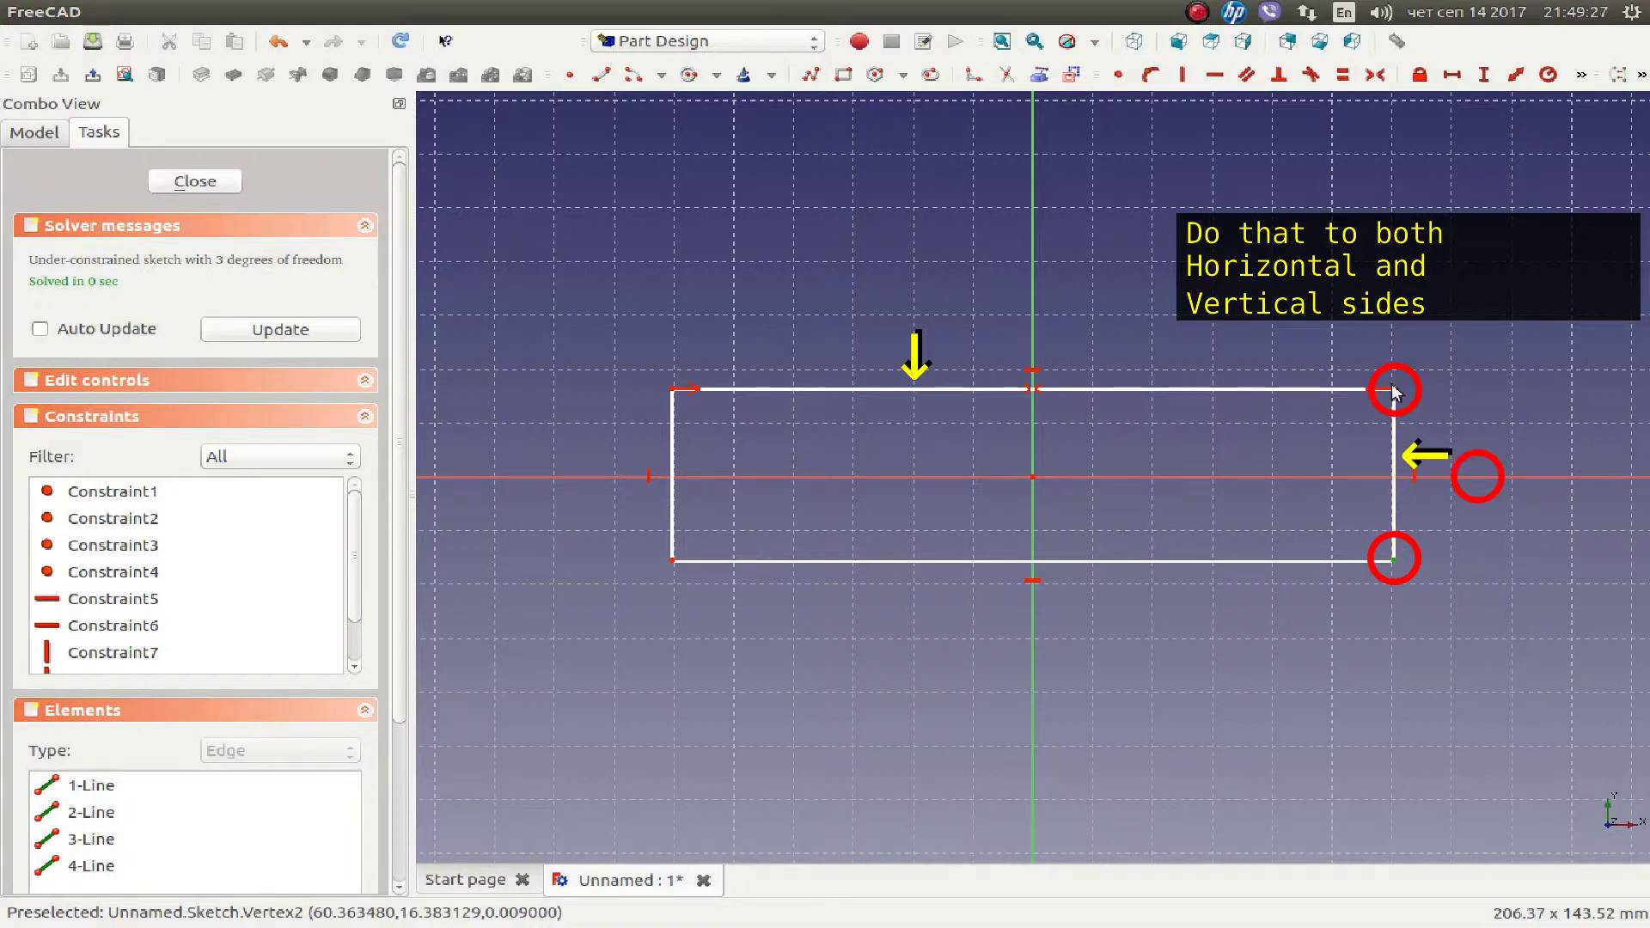
{"action": "left_click", "coordinate": [1394, 389]}
{"action": "left_click", "coordinate": [1478, 476]}
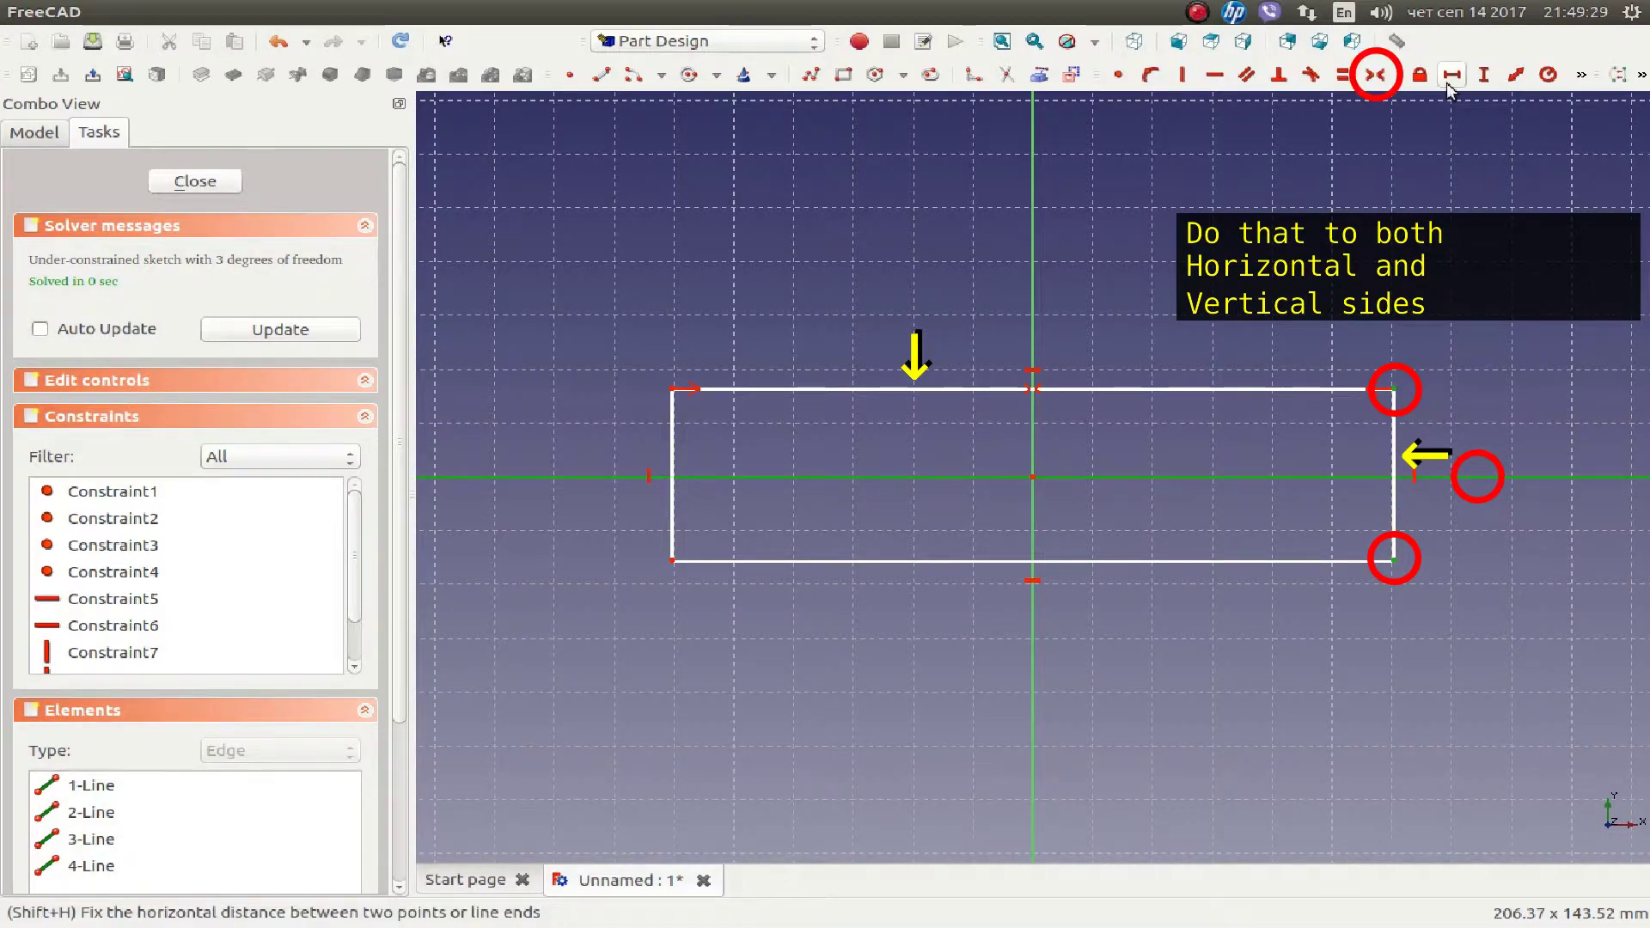
{"action": "left_click", "coordinate": [1375, 76]}
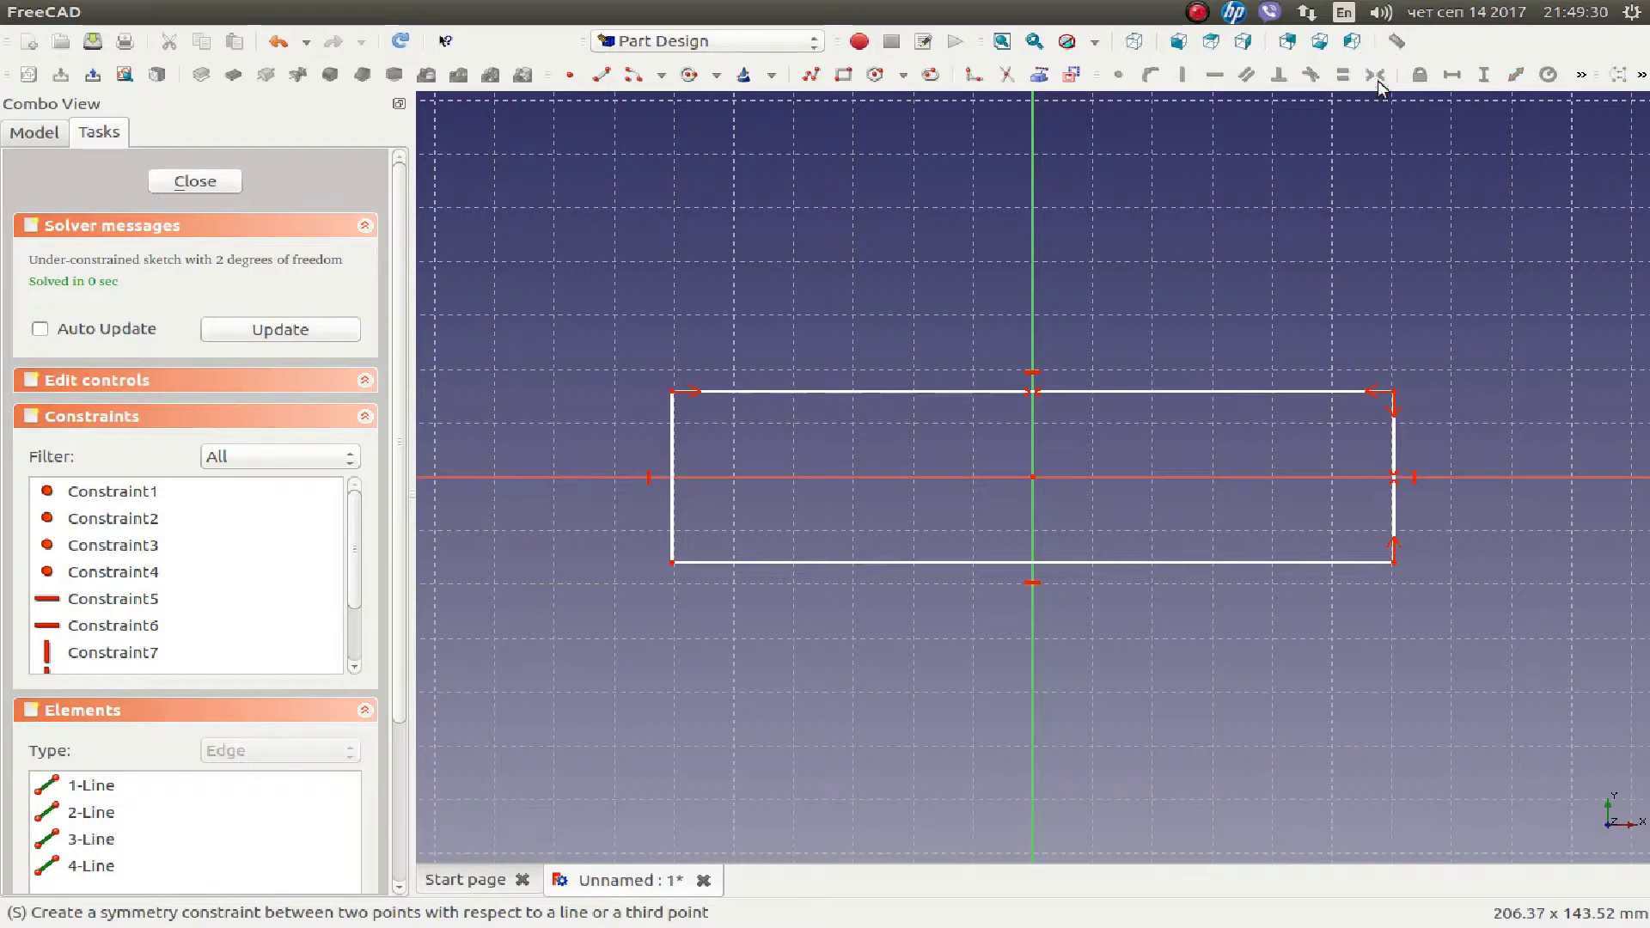
{"action": "left_click", "coordinate": [671, 391]}
{"action": "left_click", "coordinate": [672, 563]}
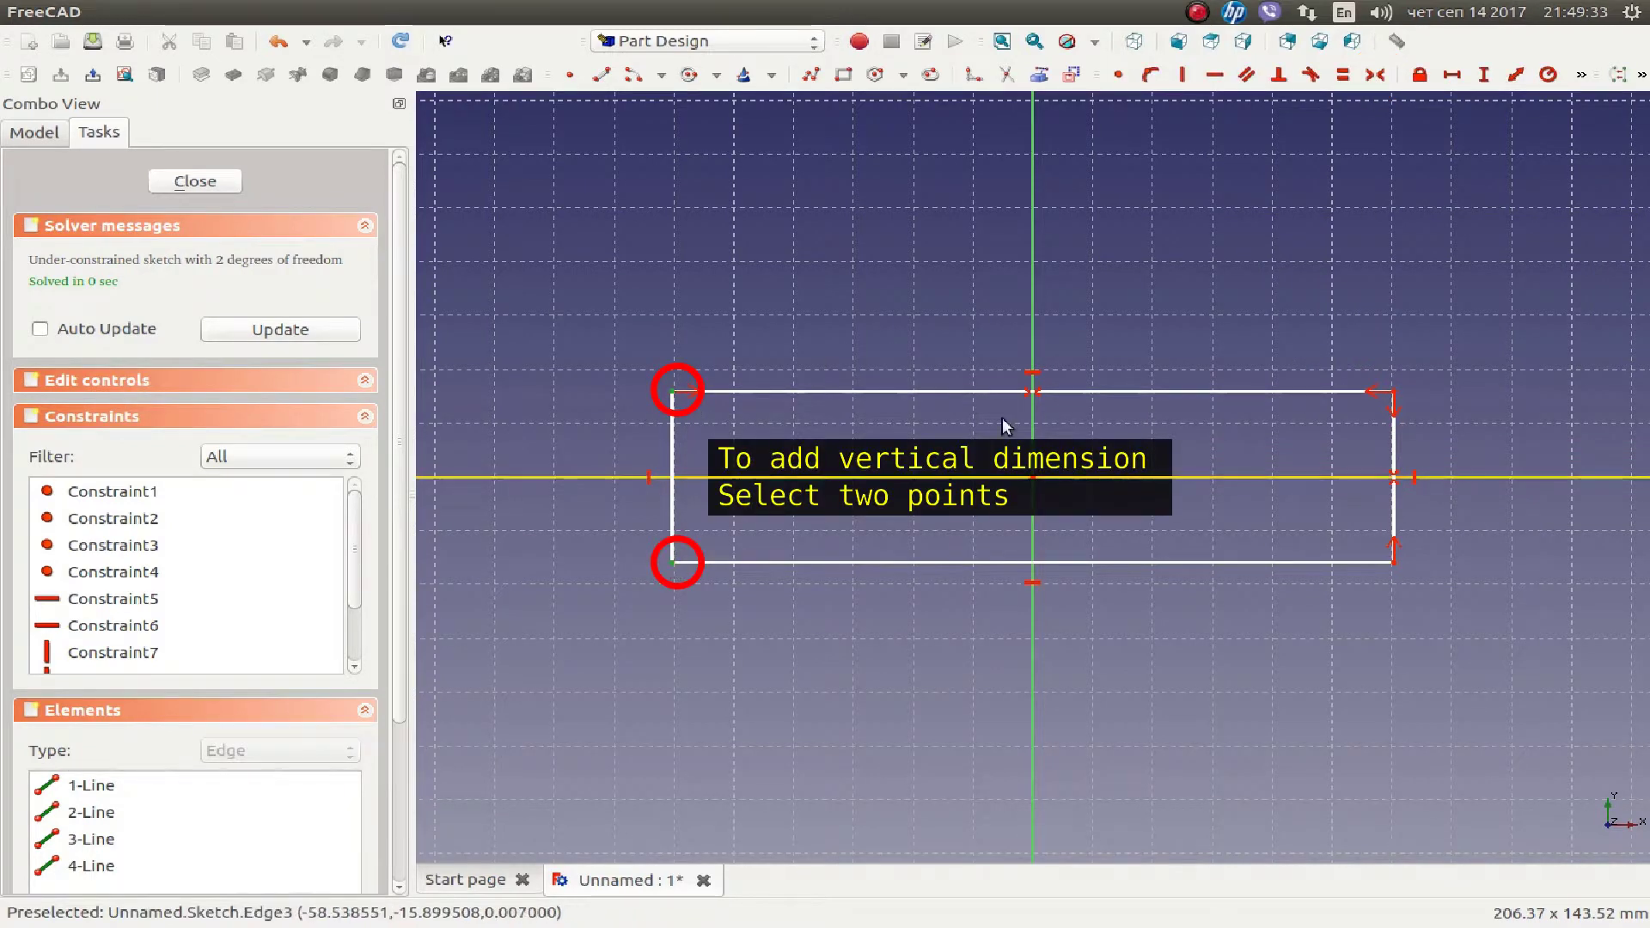
Constrain the rectangle's height to 60 mm with a vertical distance.
{"action": "left_click", "coordinate": [1483, 75]}
{"action": "type", "text": "60"}
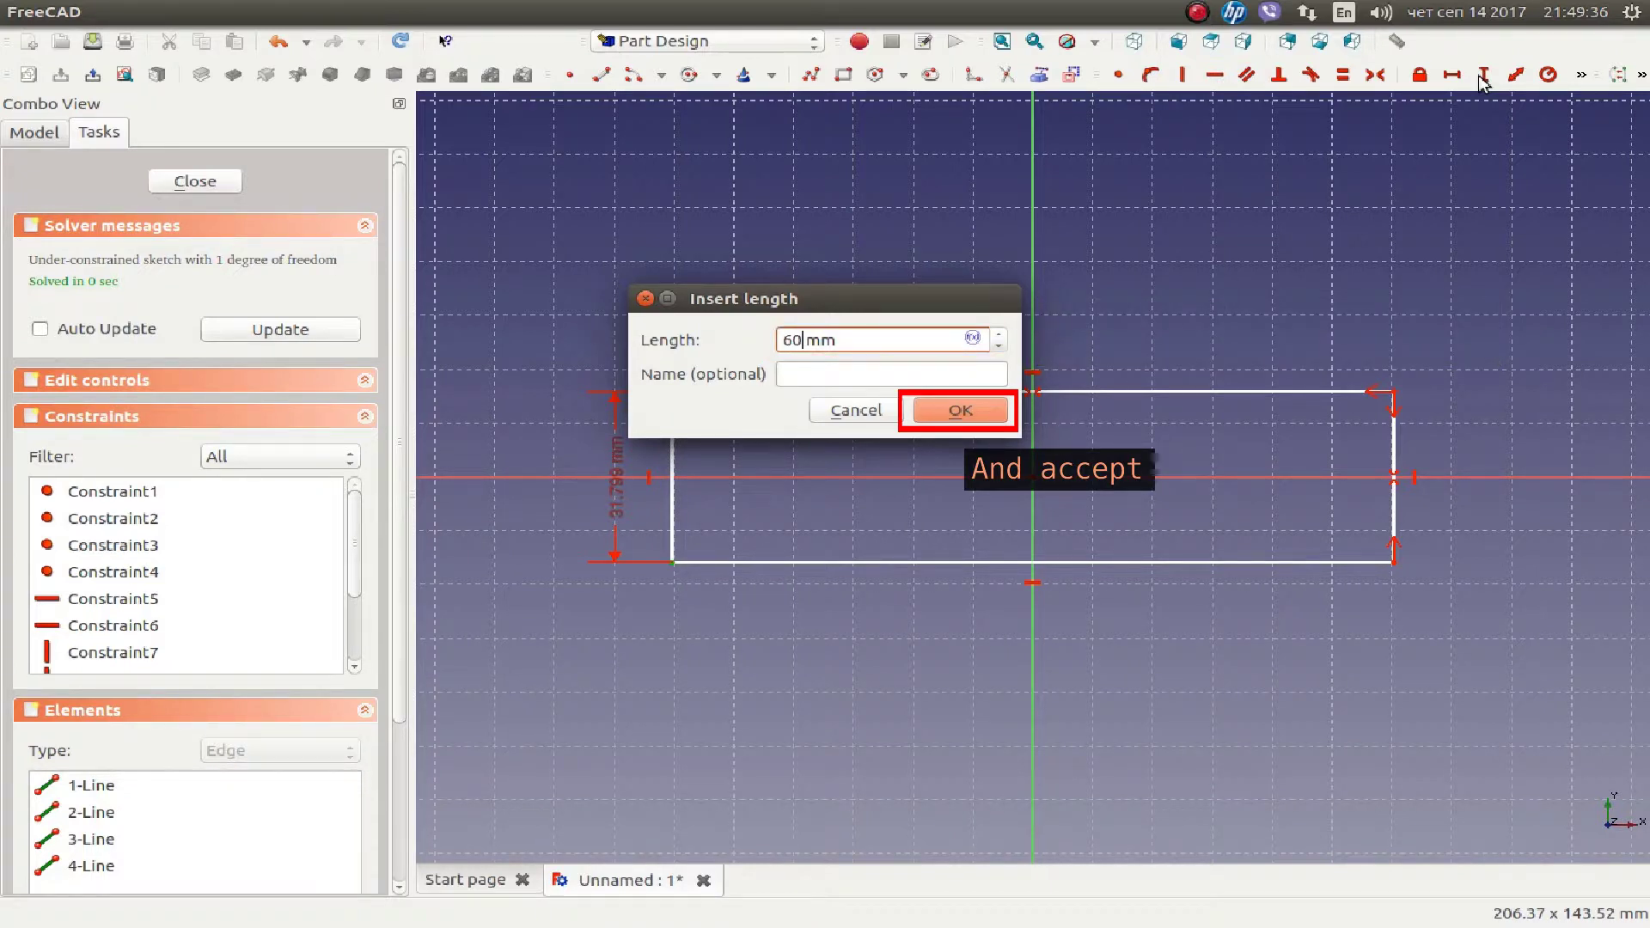
{"action": "key", "text": "Return"}
Constrain the rectangle's length to 510 mm with a horizontal distance between top corners.
{"action": "scroll", "coordinate": [1306, 293], "scroll_direction": "down", "scroll_amount": 5}
{"action": "middle_click_drag", "start_coordinate": [1218, 338], "coordinate": [935, 446]}
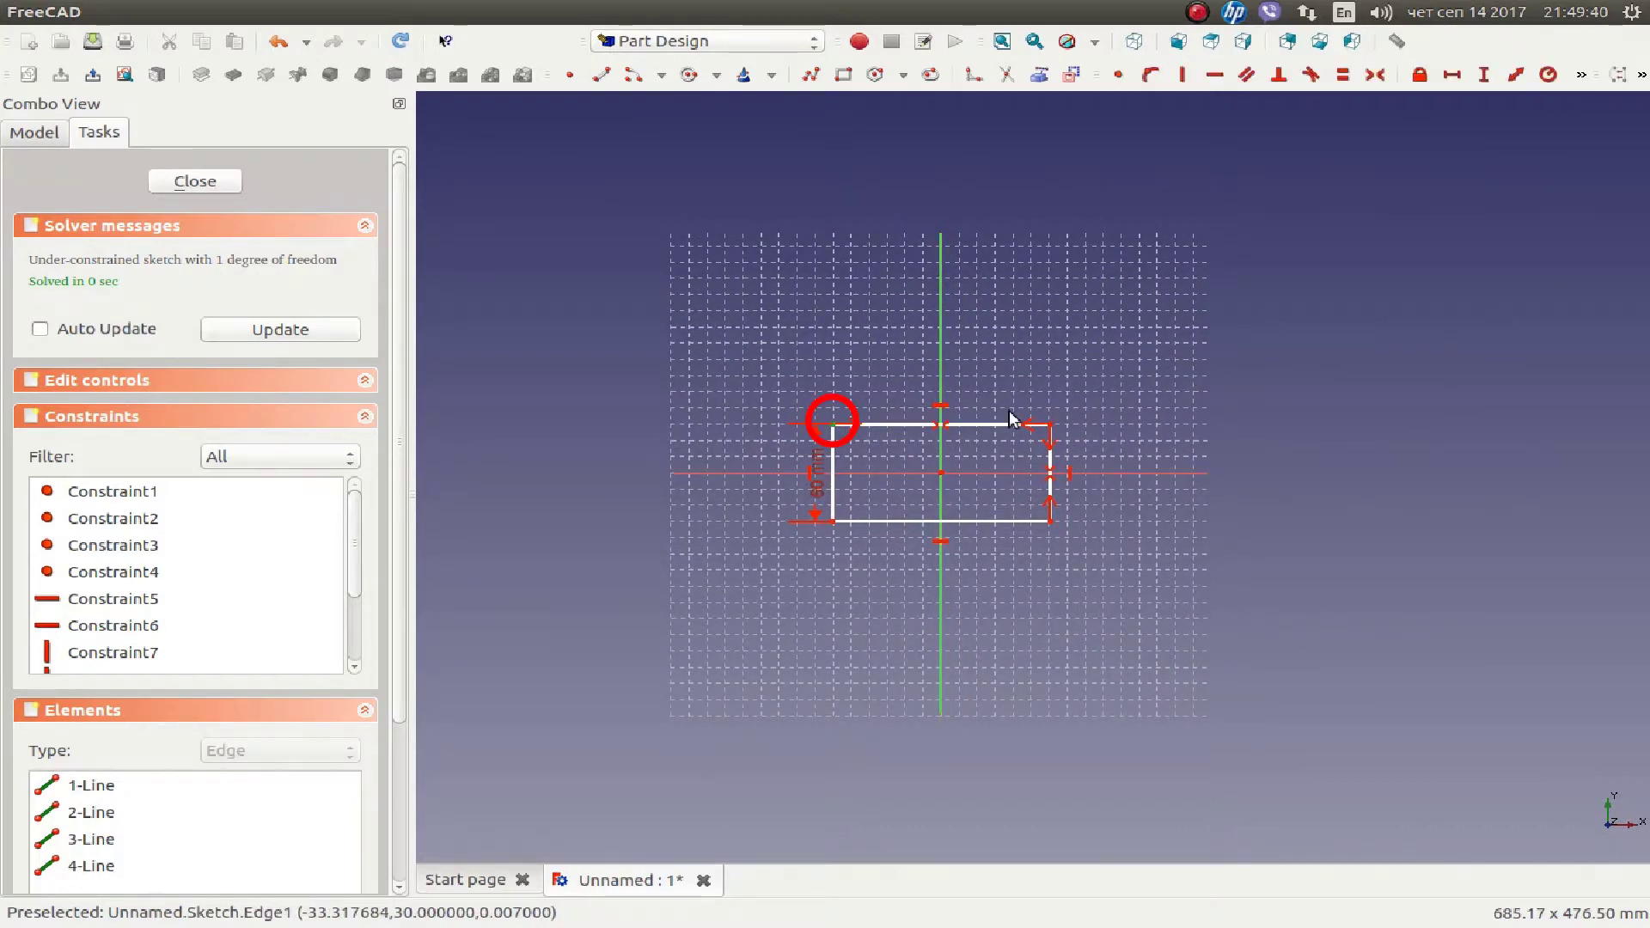
{"action": "left_click", "coordinate": [1050, 424]}
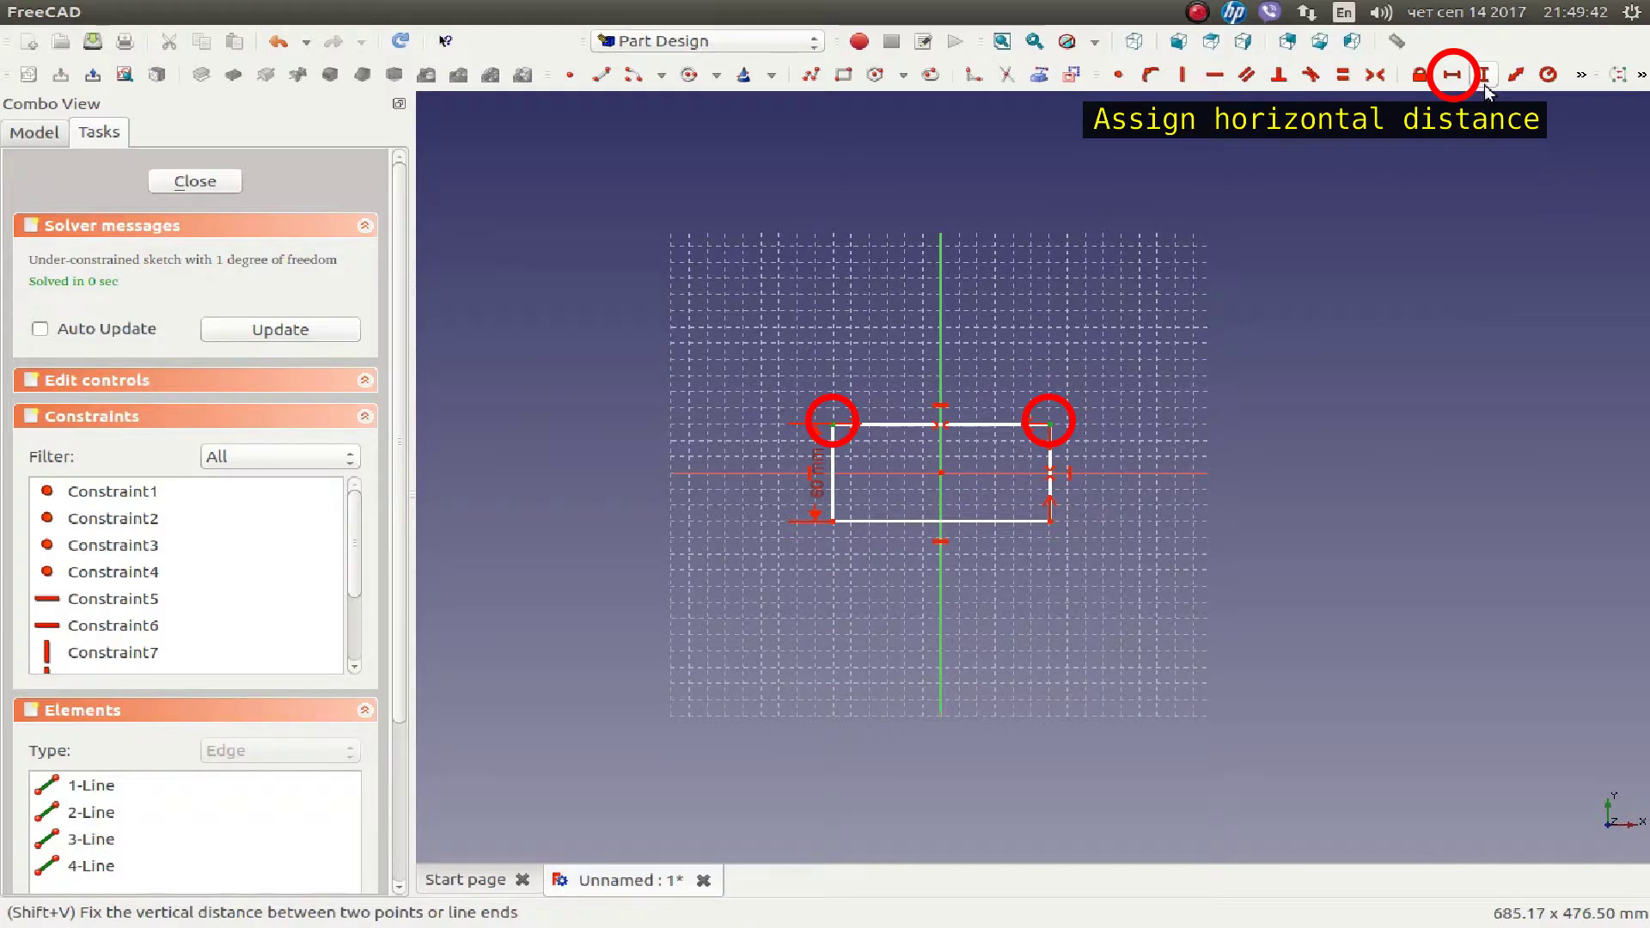
{"action": "left_click", "coordinate": [1453, 76]}
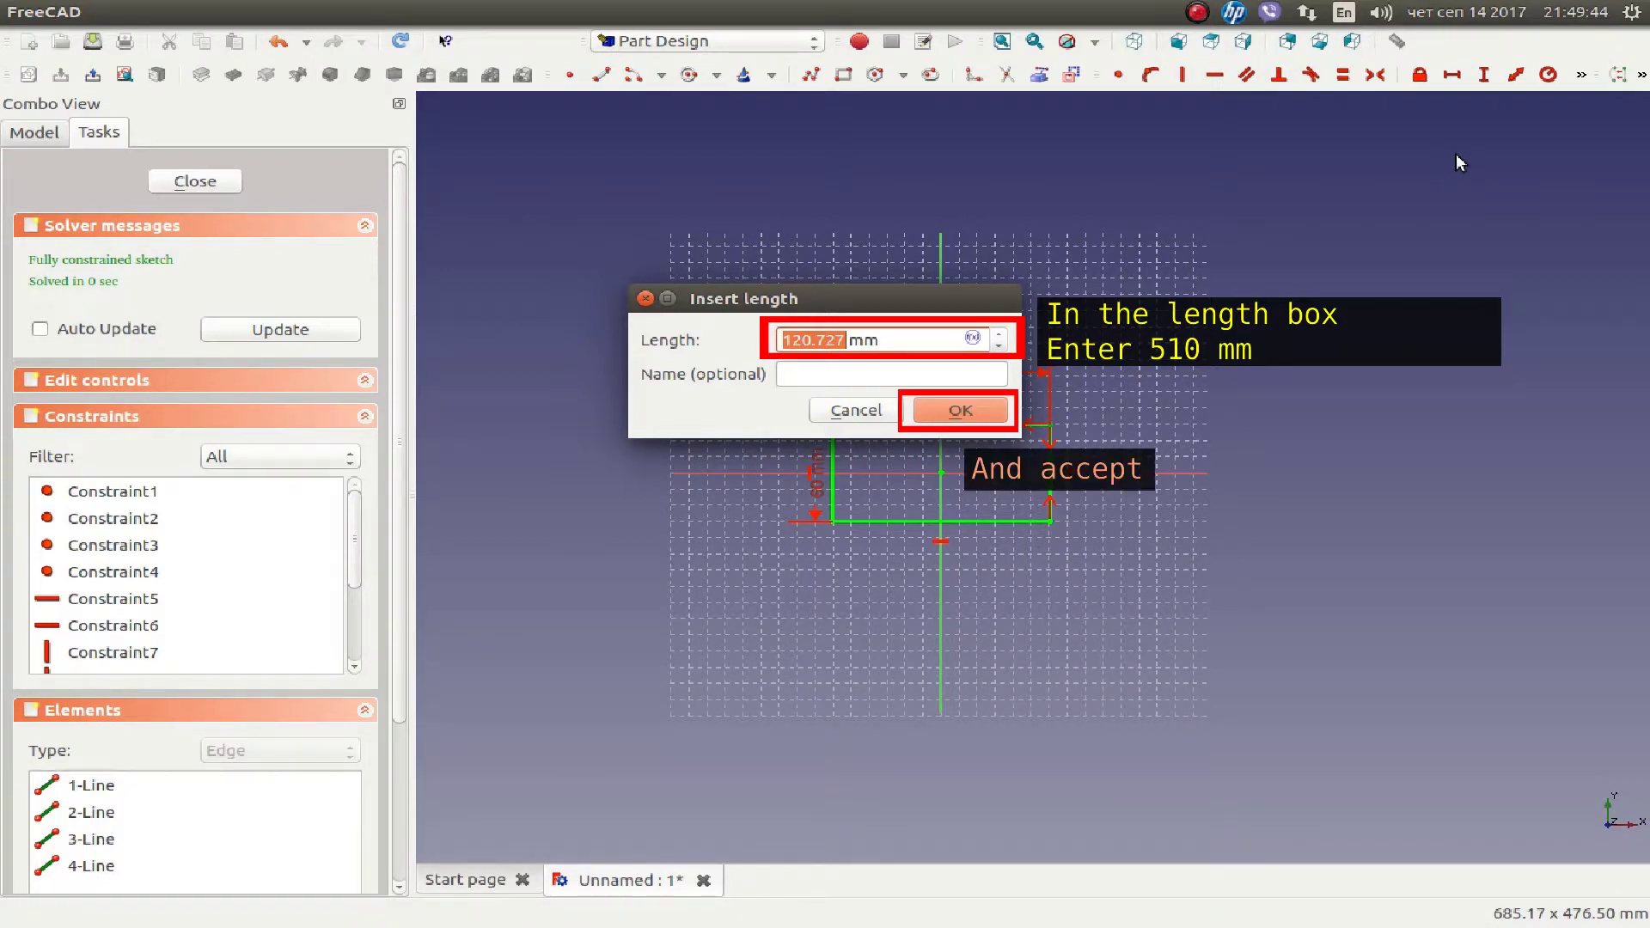
{"action": "type", "text": "510"}
{"action": "key", "text": "Return"}
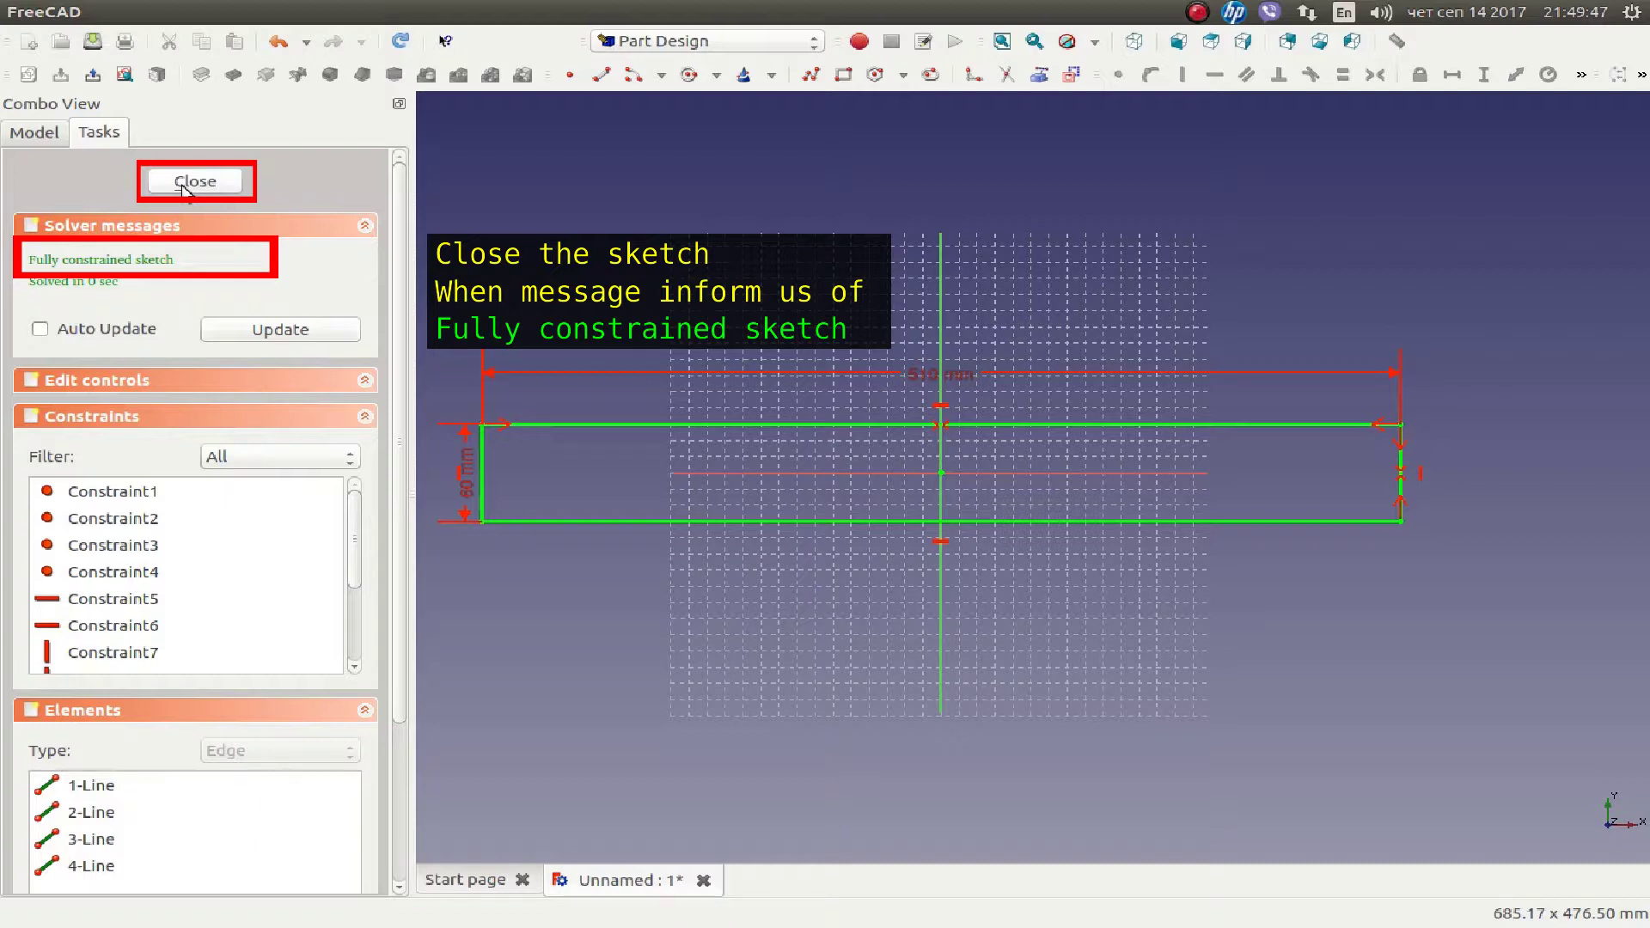
Close the sketch and start padding the rectangle into a solid.
{"action": "left_click", "coordinate": [183, 184]}
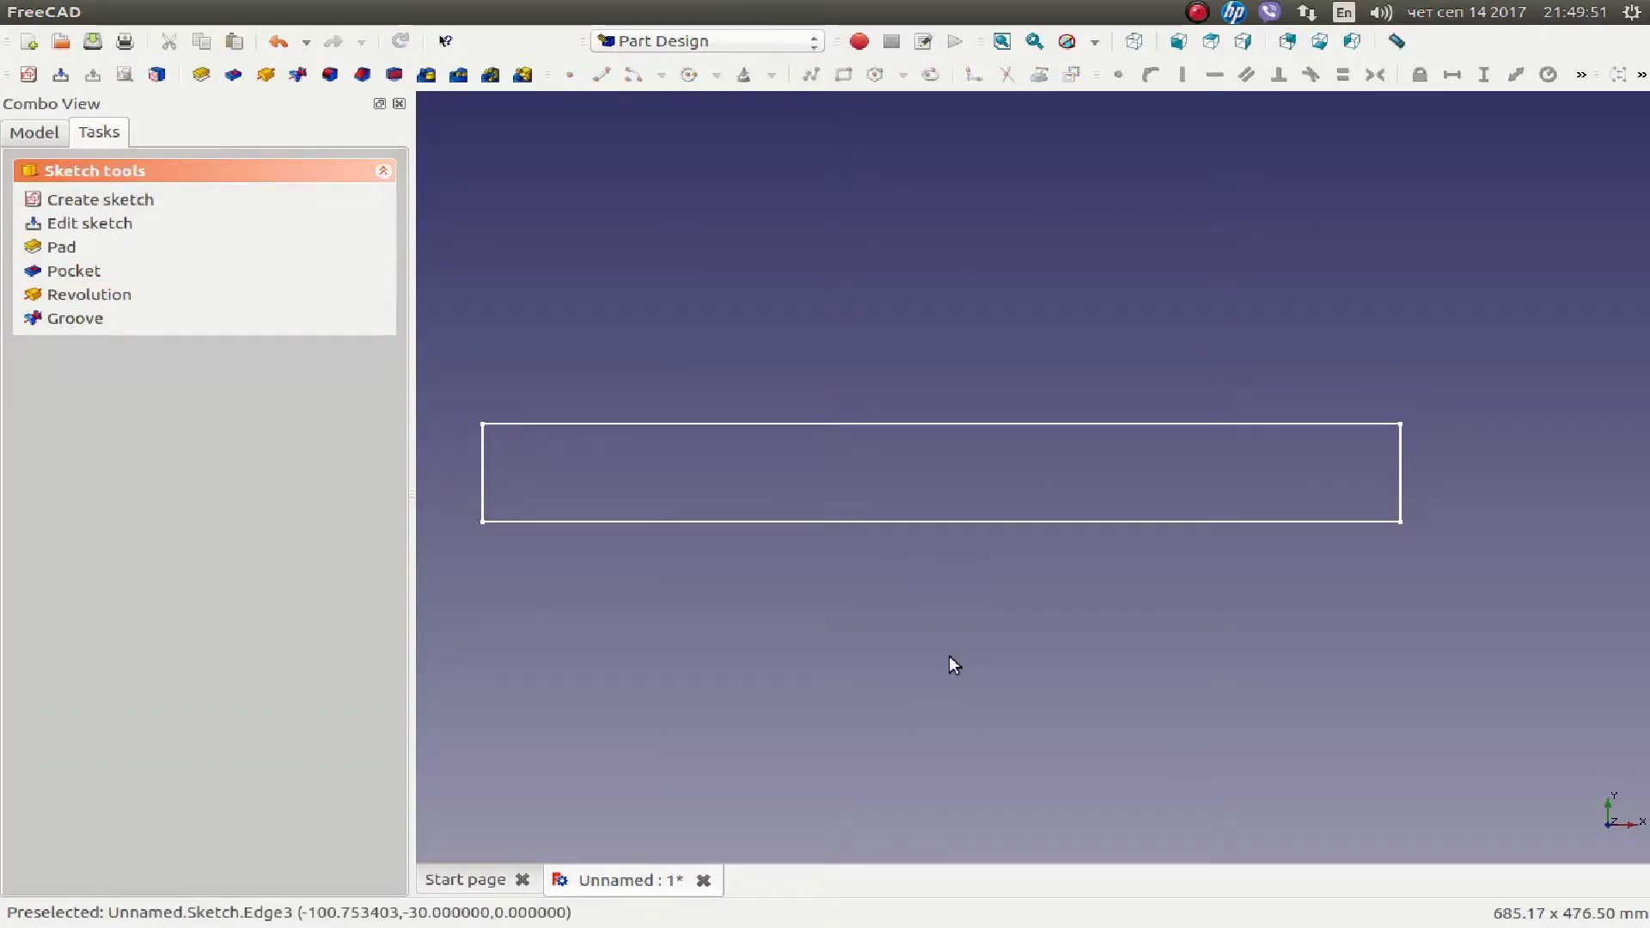
{"action": "mouse_move", "coordinate": [1029, 699]}
{"action": "middle_mouse_down"}
{"action": "mouse_move", "coordinate": [1090, 545]}
{"action": "mouse_move", "coordinate": [1179, 560]}
{"action": "middle_mouse_up"}
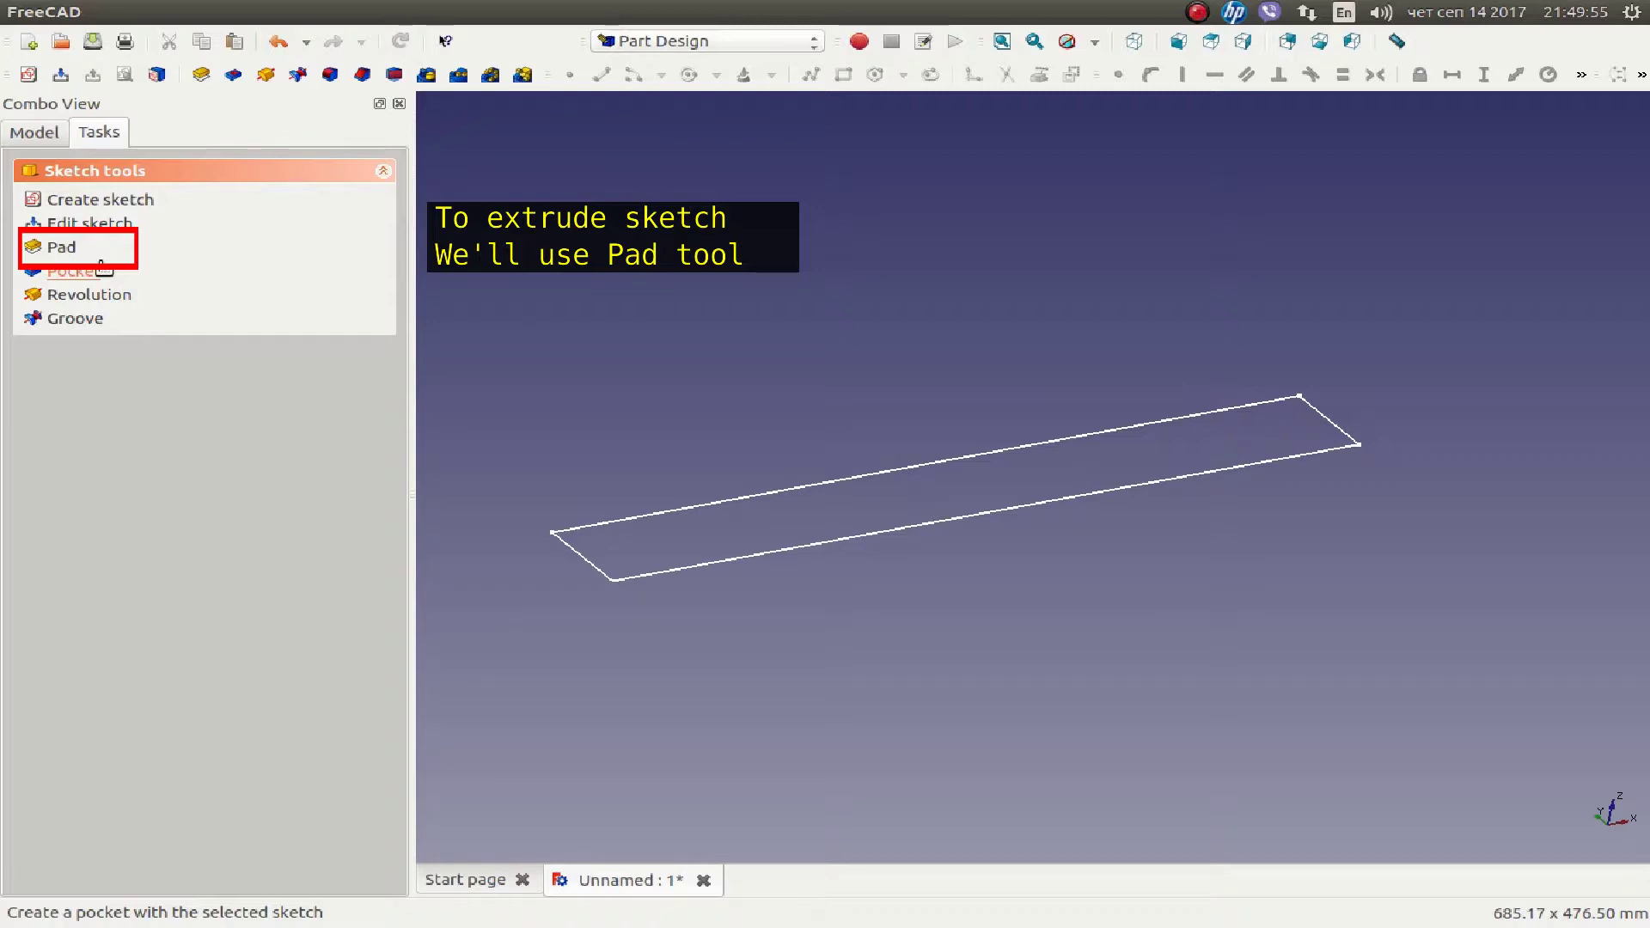
{"action": "left_click", "coordinate": [72, 248]}
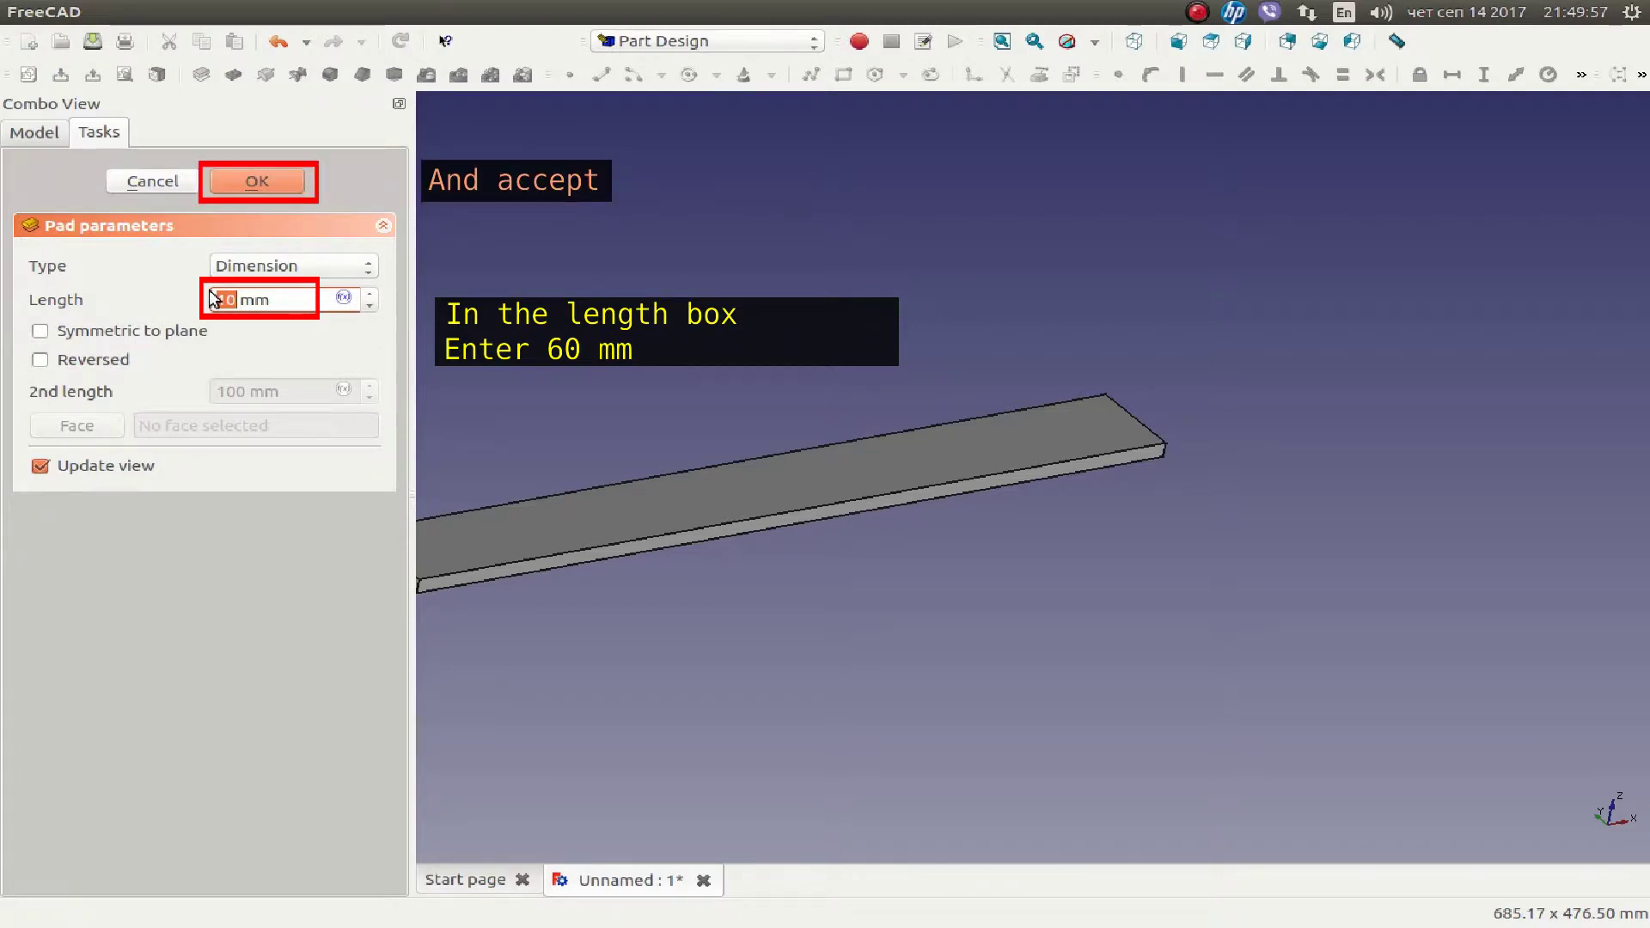
Set the pad length to 60 mm and accept it.
{"action": "type", "text": "60"}
{"action": "key", "text": "Return"}
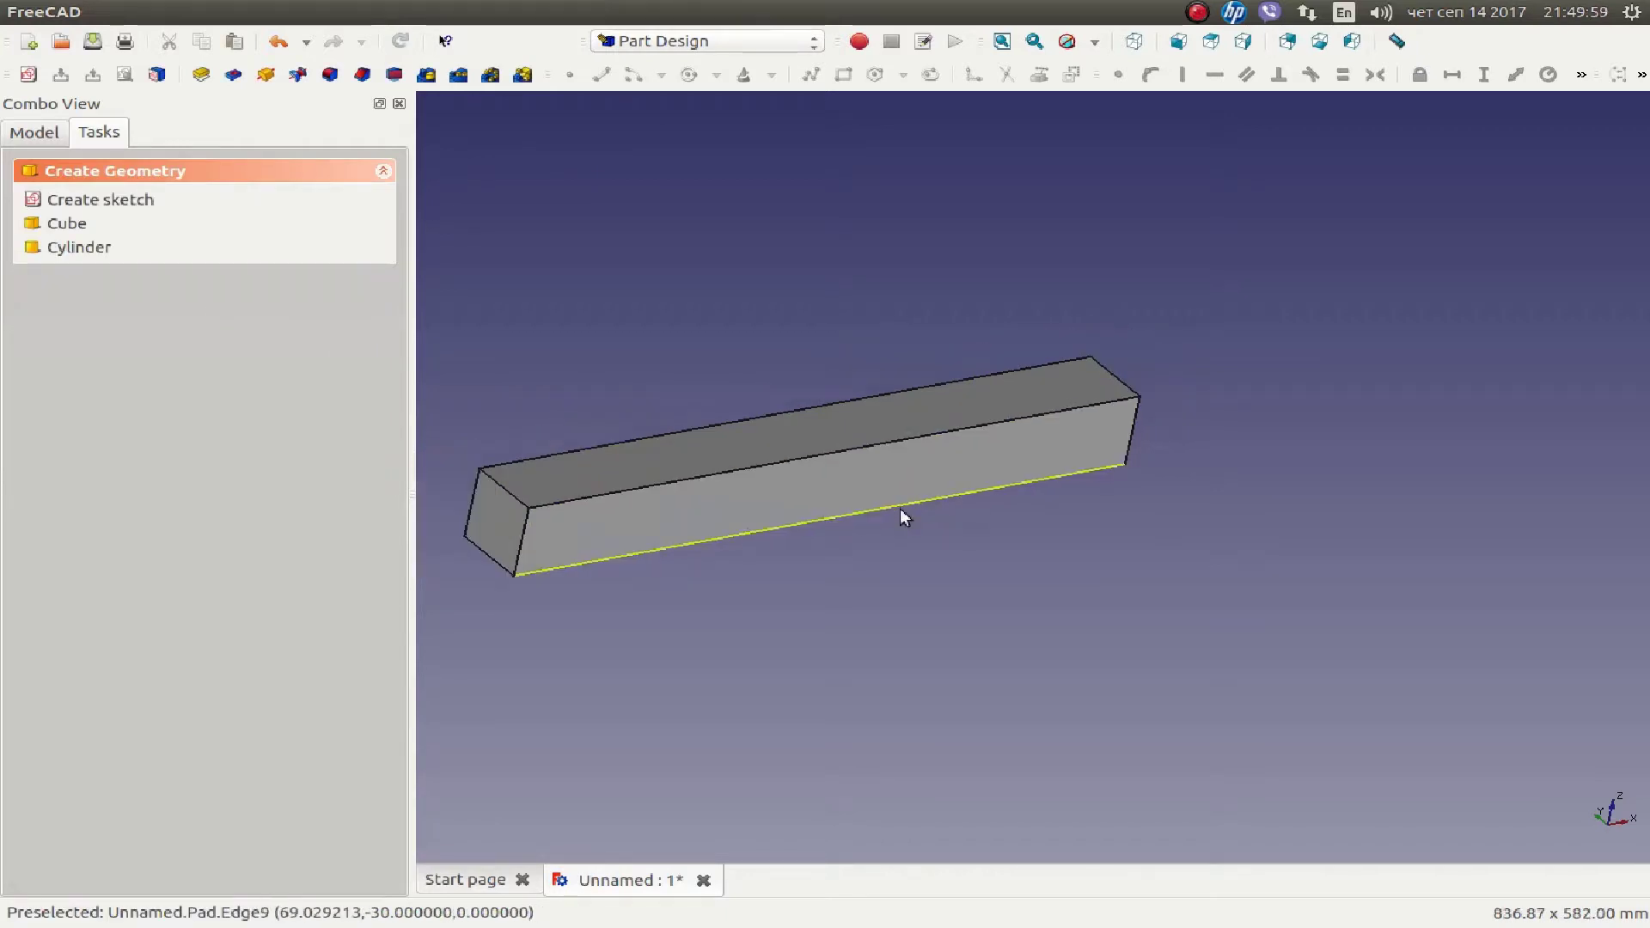
{"action": "middle_click_drag", "start_coordinate": [865, 486], "coordinate": [545, 398]}
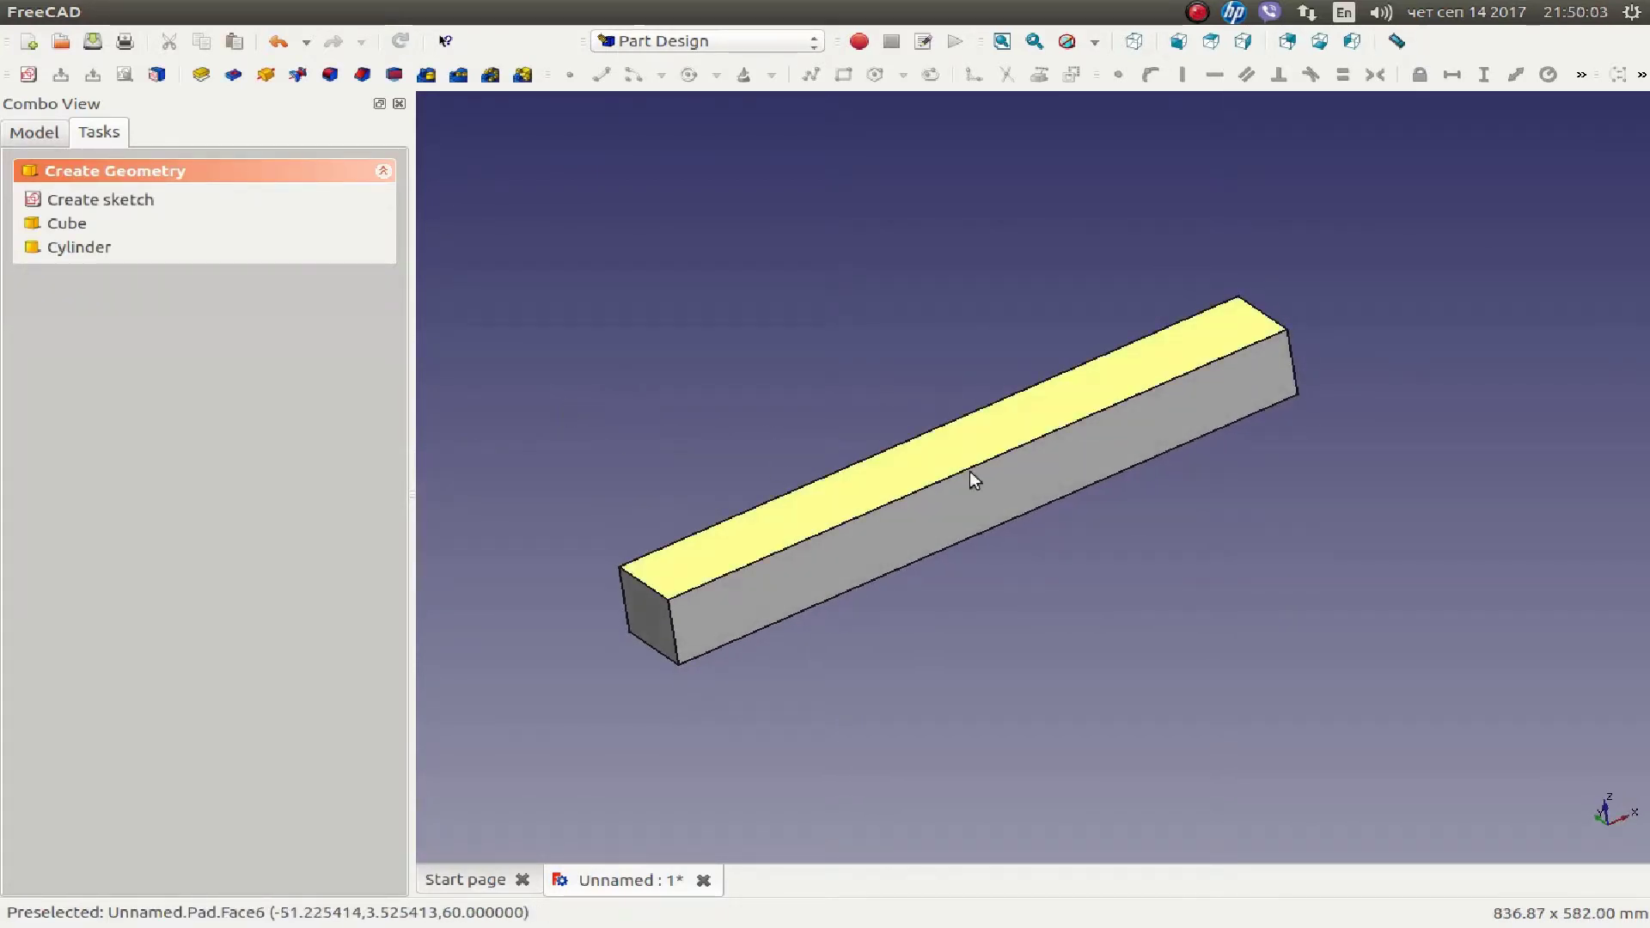
Switch to isometric view and select the bar's top face.
{"action": "left_click", "coordinate": [1179, 43]}
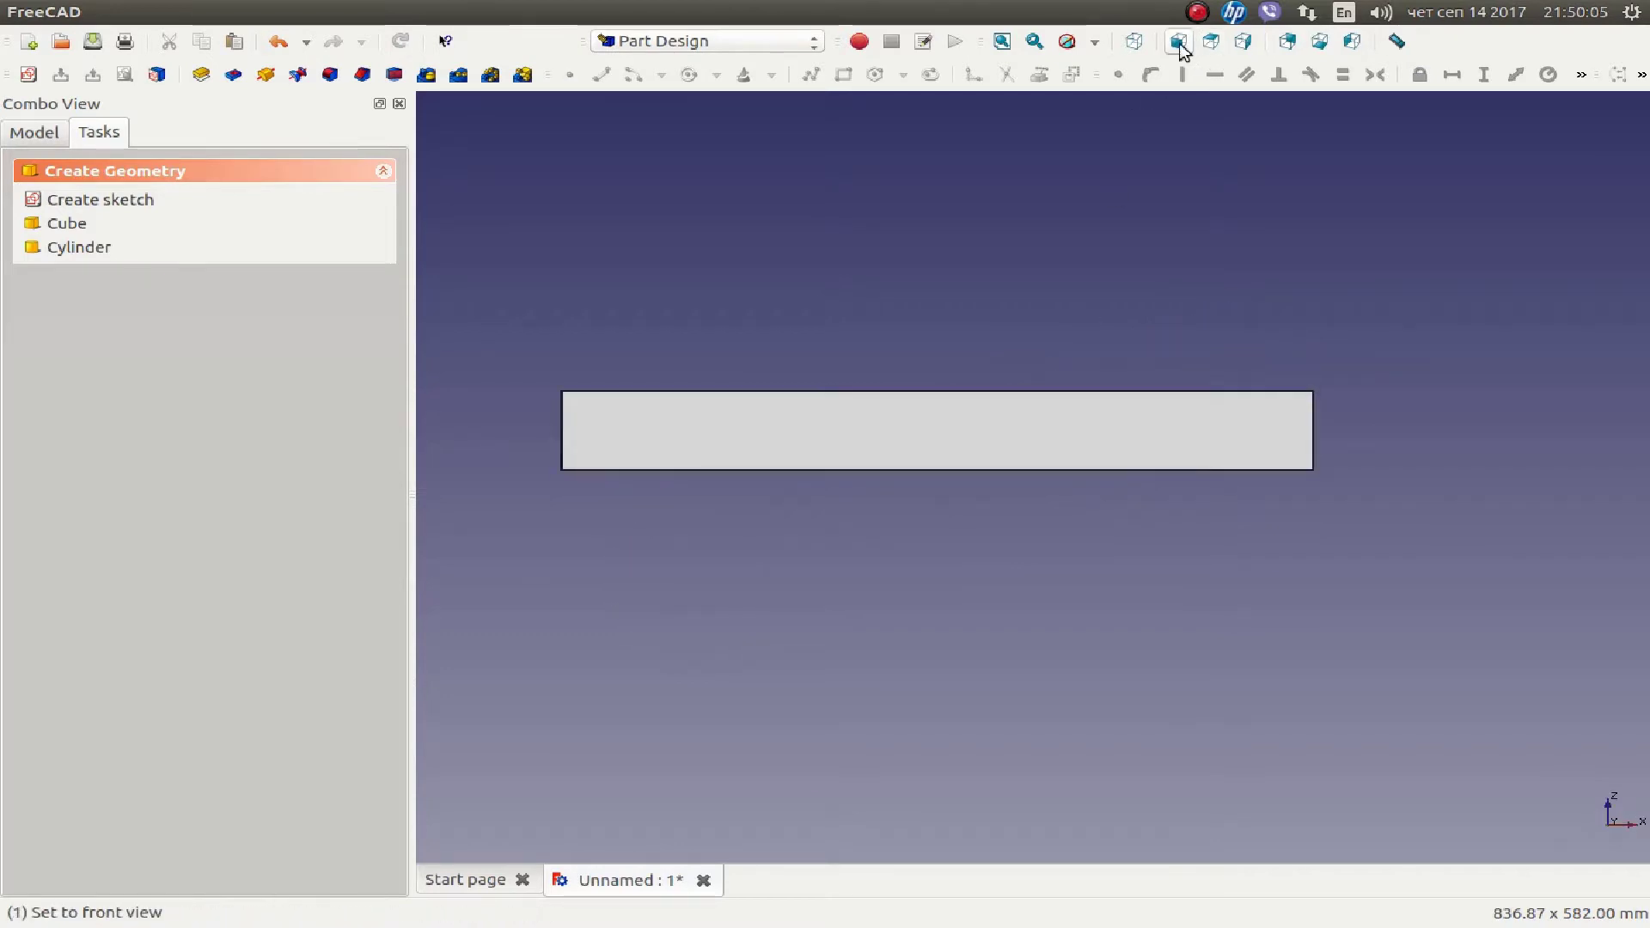
{"action": "left_click", "coordinate": [1136, 45]}
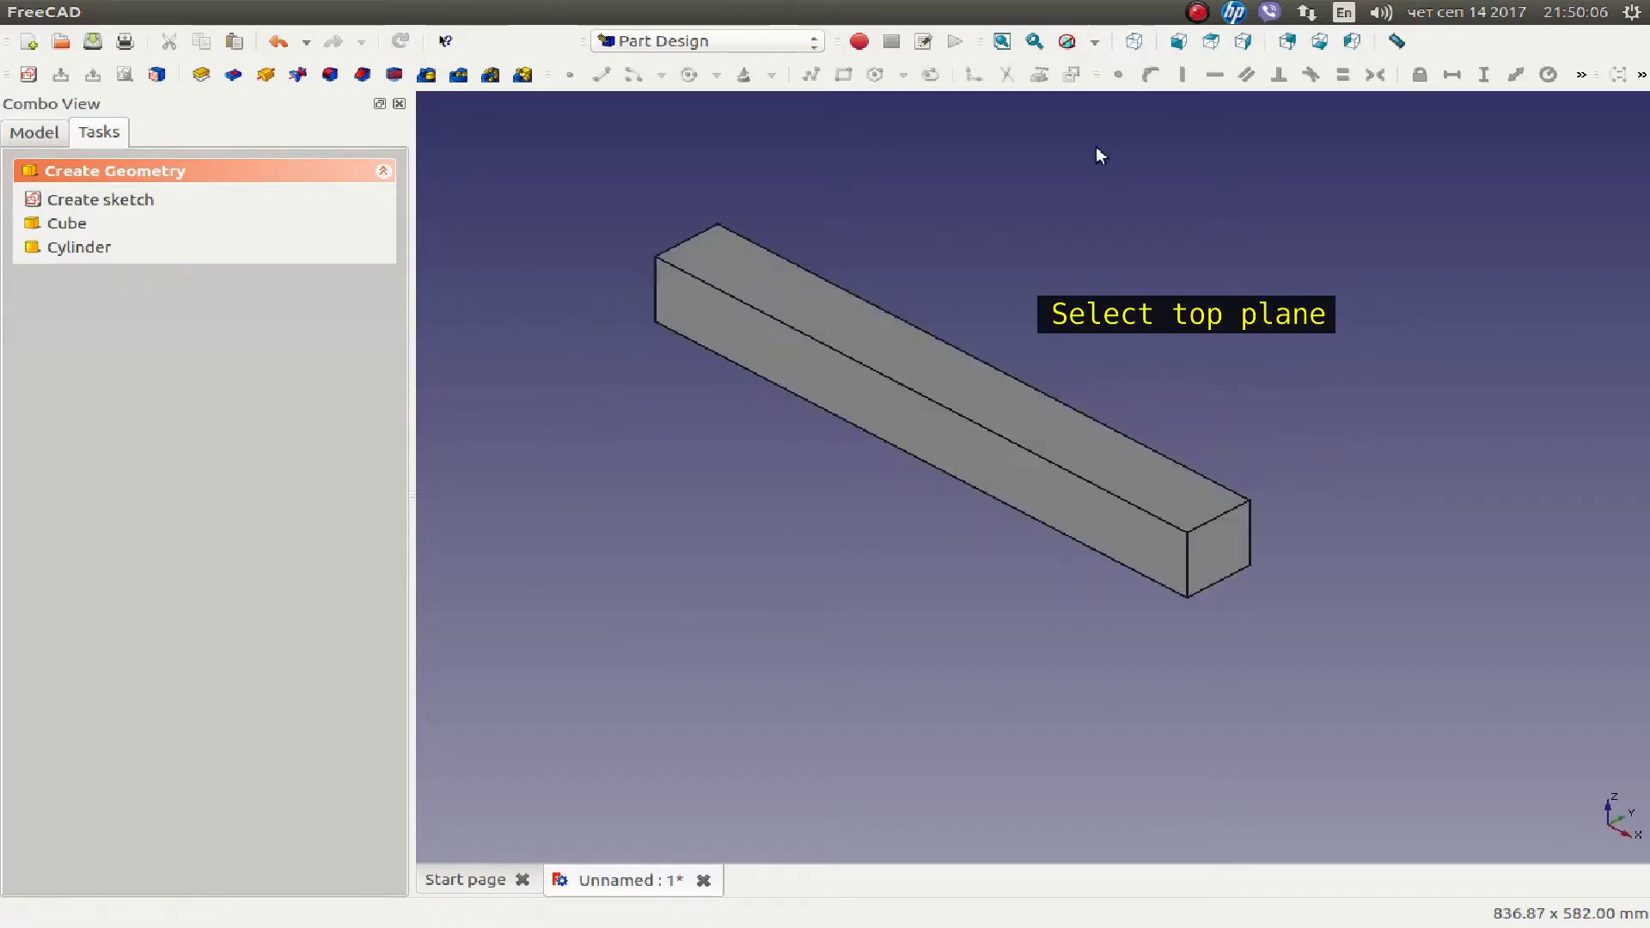
{"action": "left_click", "coordinate": [978, 387]}
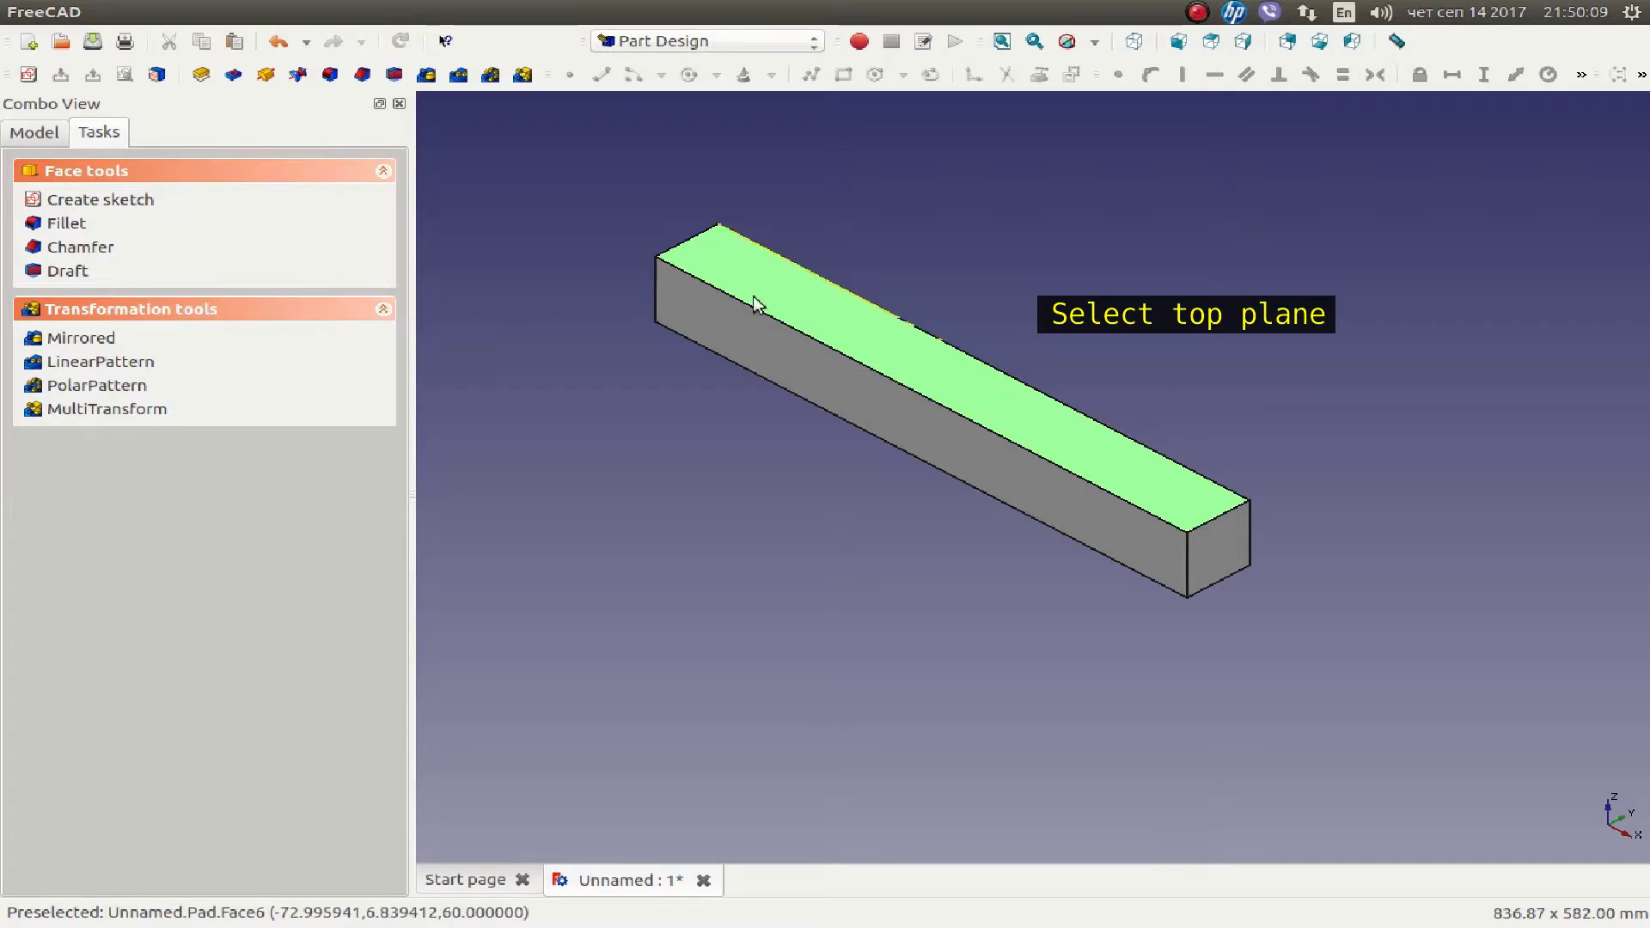
Start a sketch on the top face, importing the left and right end edges as external geometry.
{"action": "left_click", "coordinate": [142, 206]}
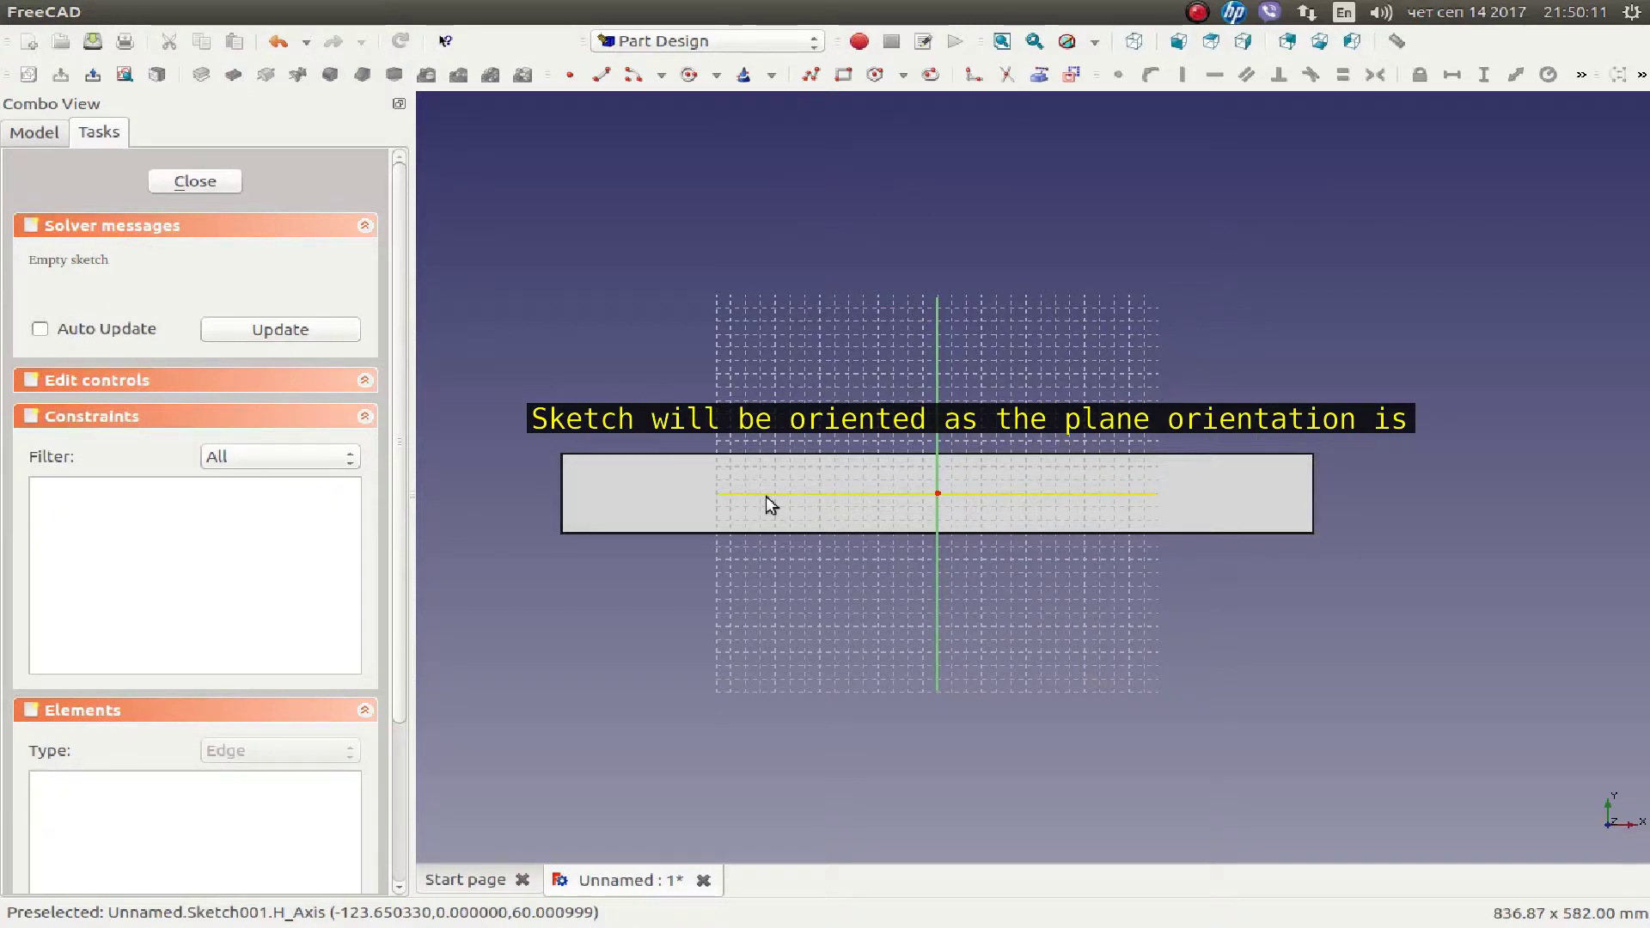
{"action": "scroll", "coordinate": [765, 497], "scroll_direction": "up", "scroll_amount": 1}
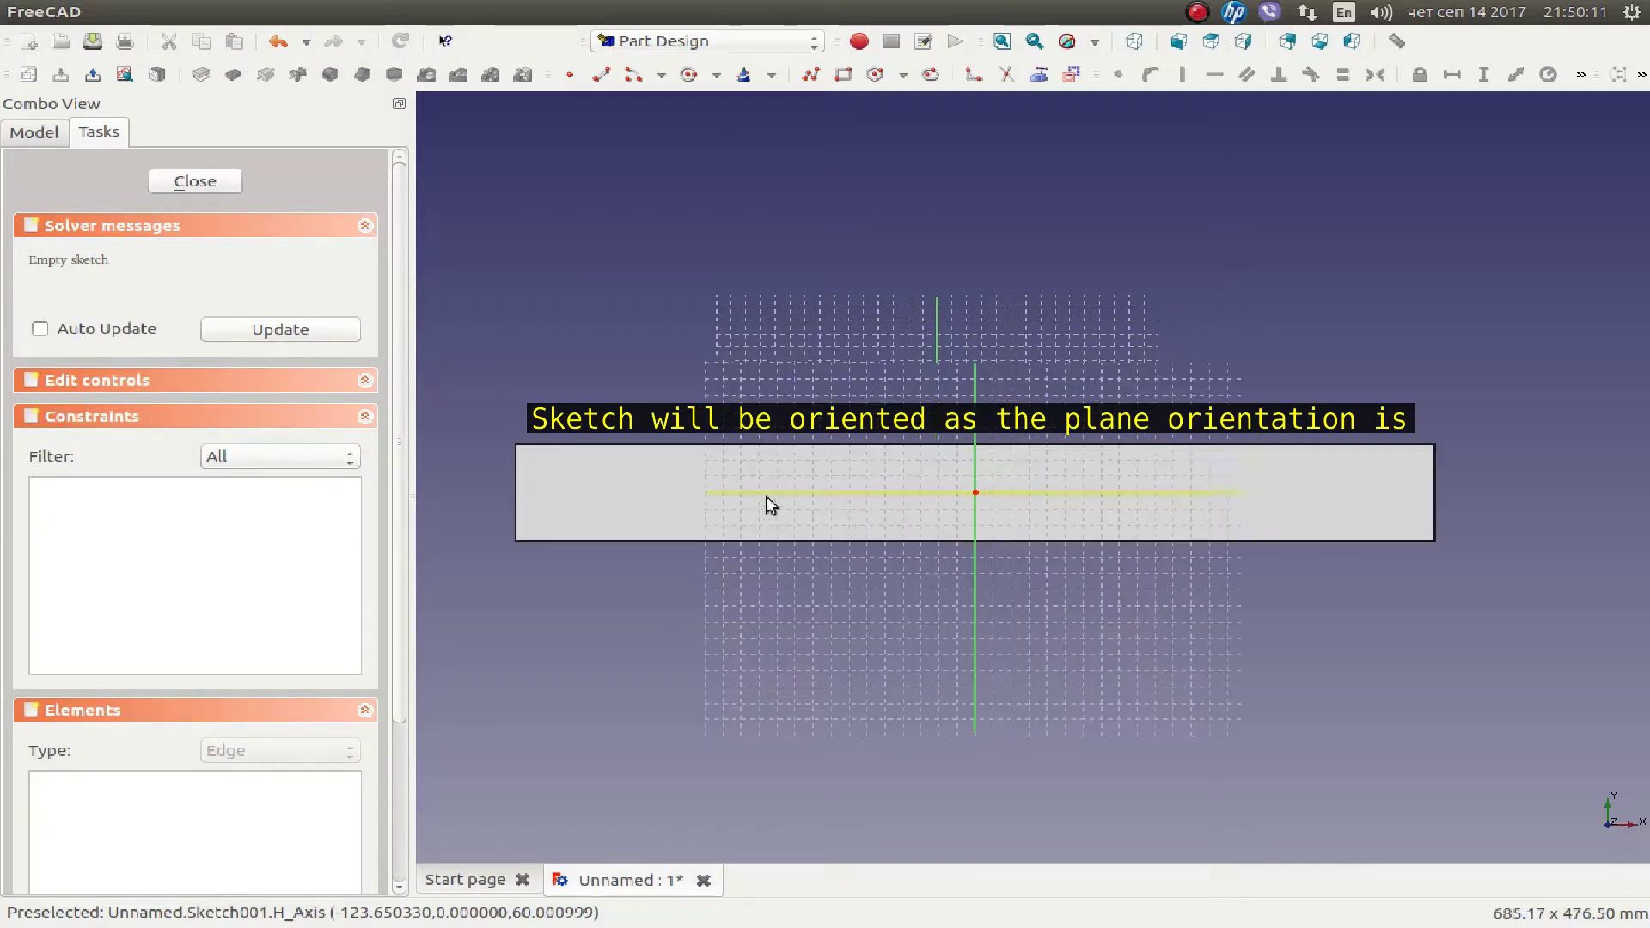
{"action": "left_click", "coordinate": [1029, 87]}
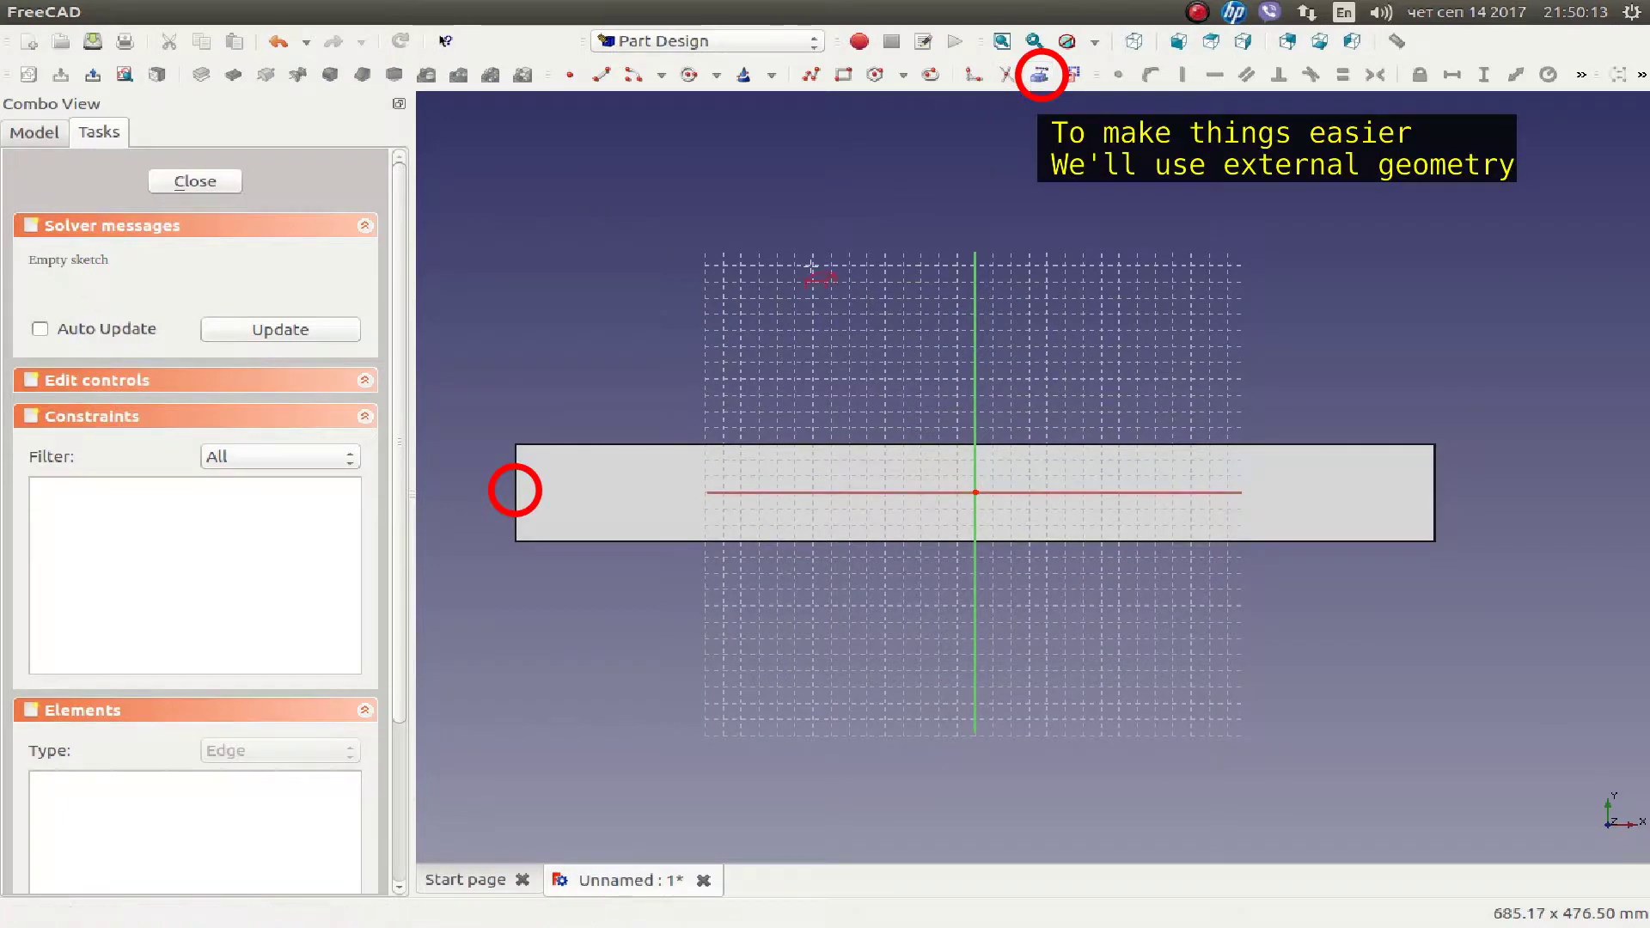
{"action": "left_click", "coordinate": [516, 490]}
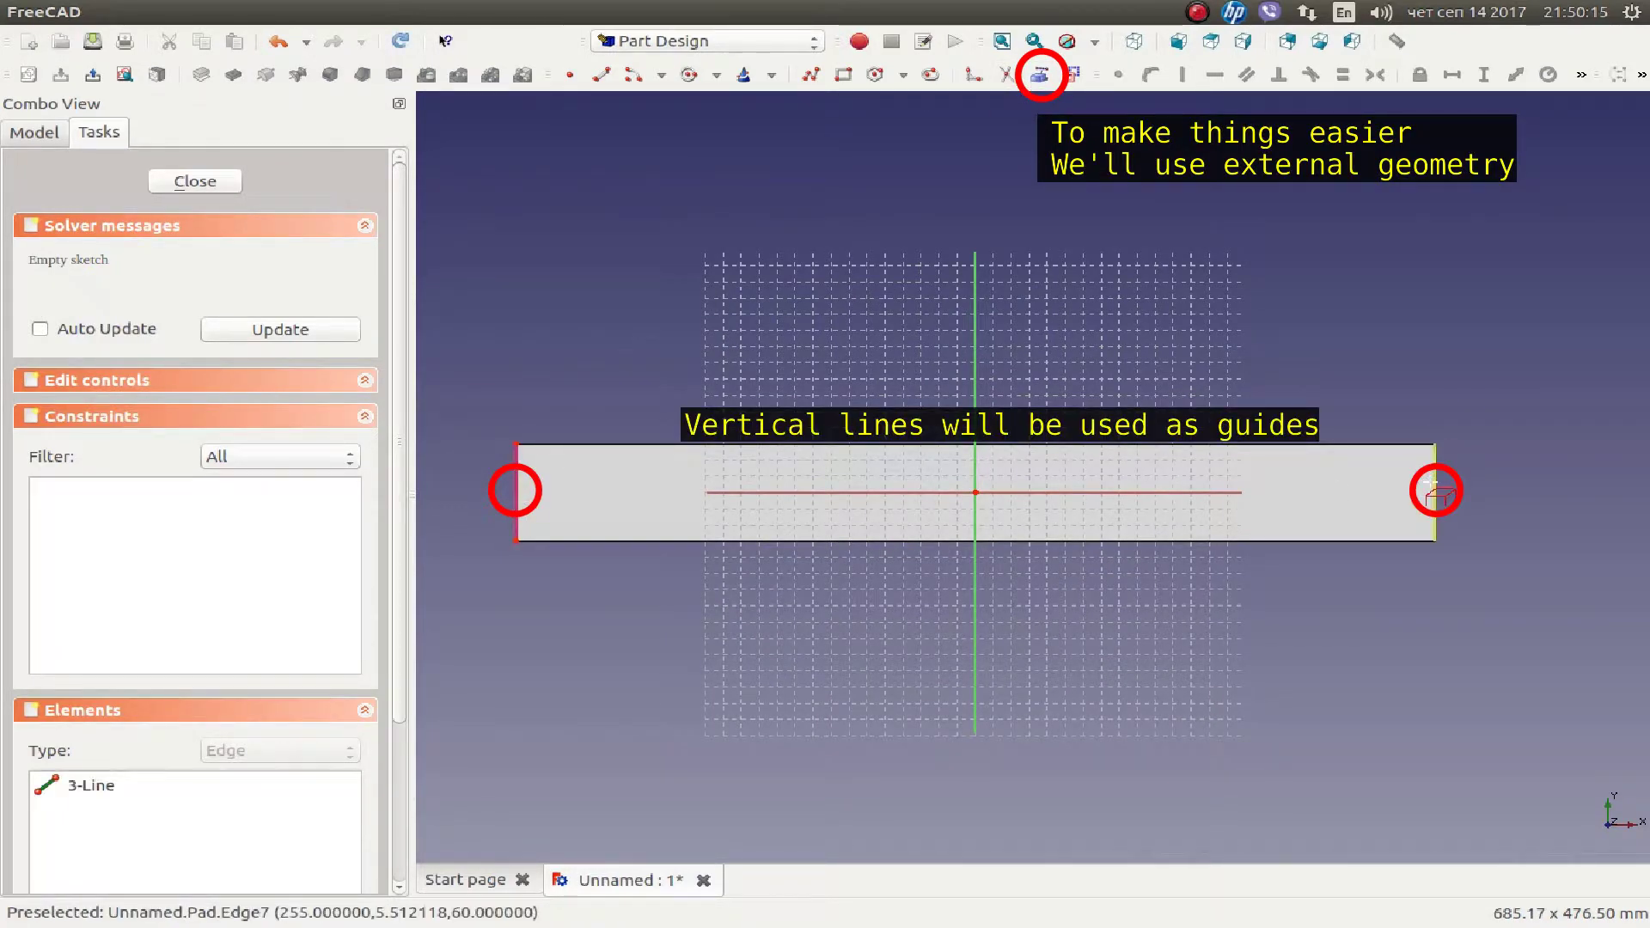
{"action": "left_click", "coordinate": [1434, 491]}
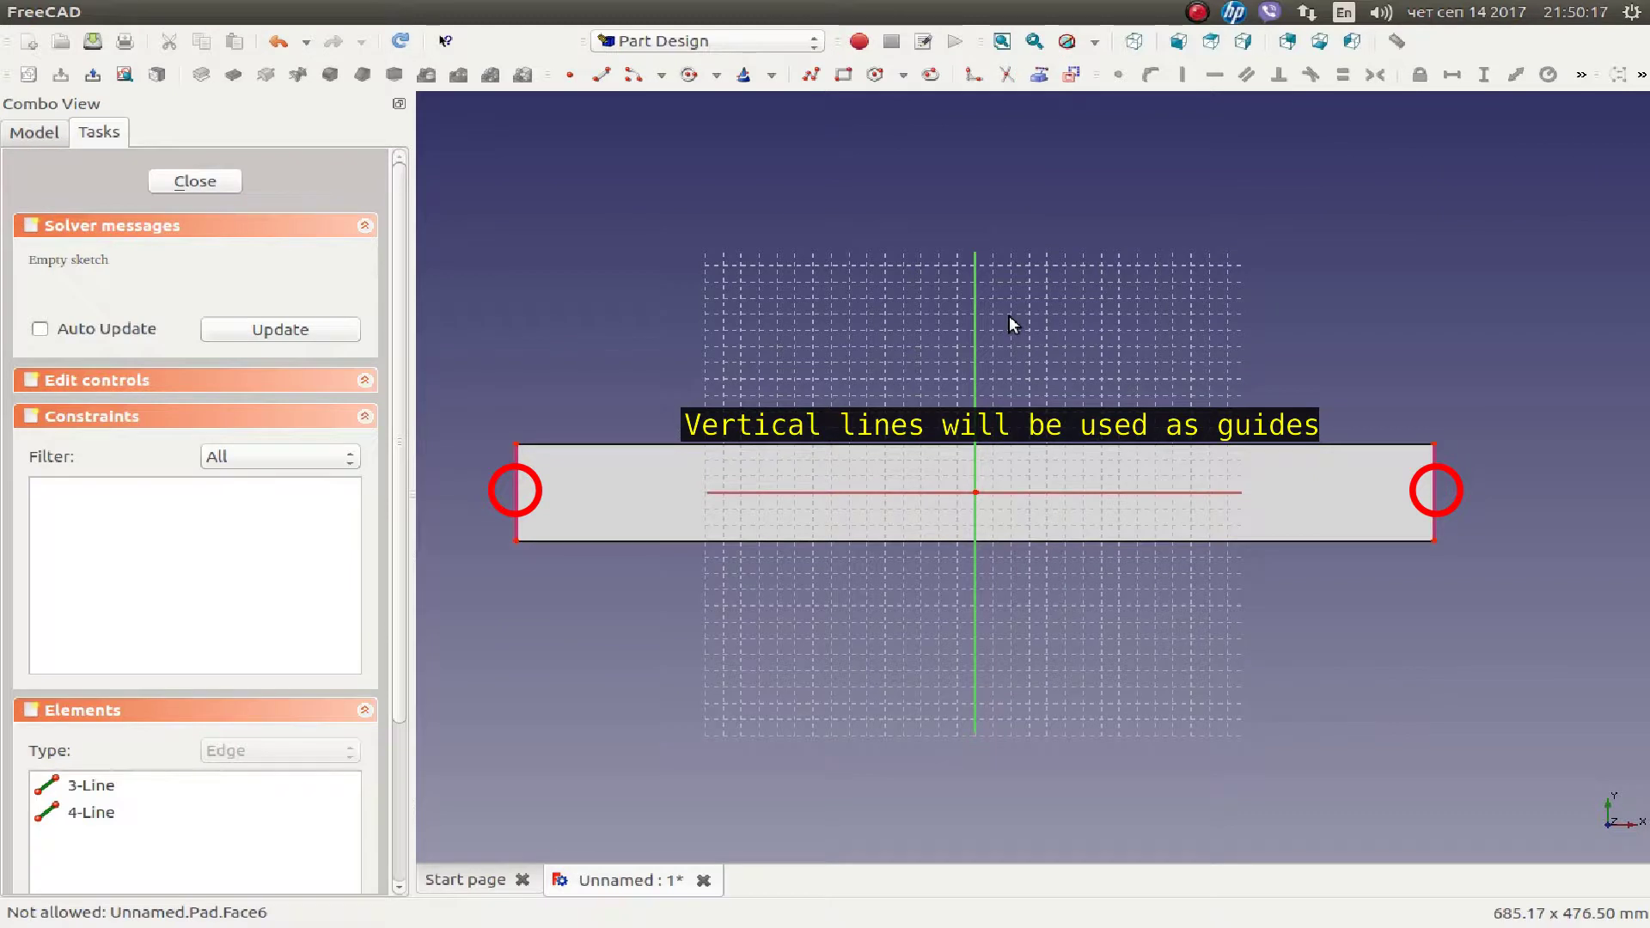
Begin a rectangle at the top face's top-left corner.
{"action": "scroll", "coordinate": [462, 481], "scroll_direction": "up", "scroll_amount": 4}
{"action": "left_click", "coordinate": [843, 75]}
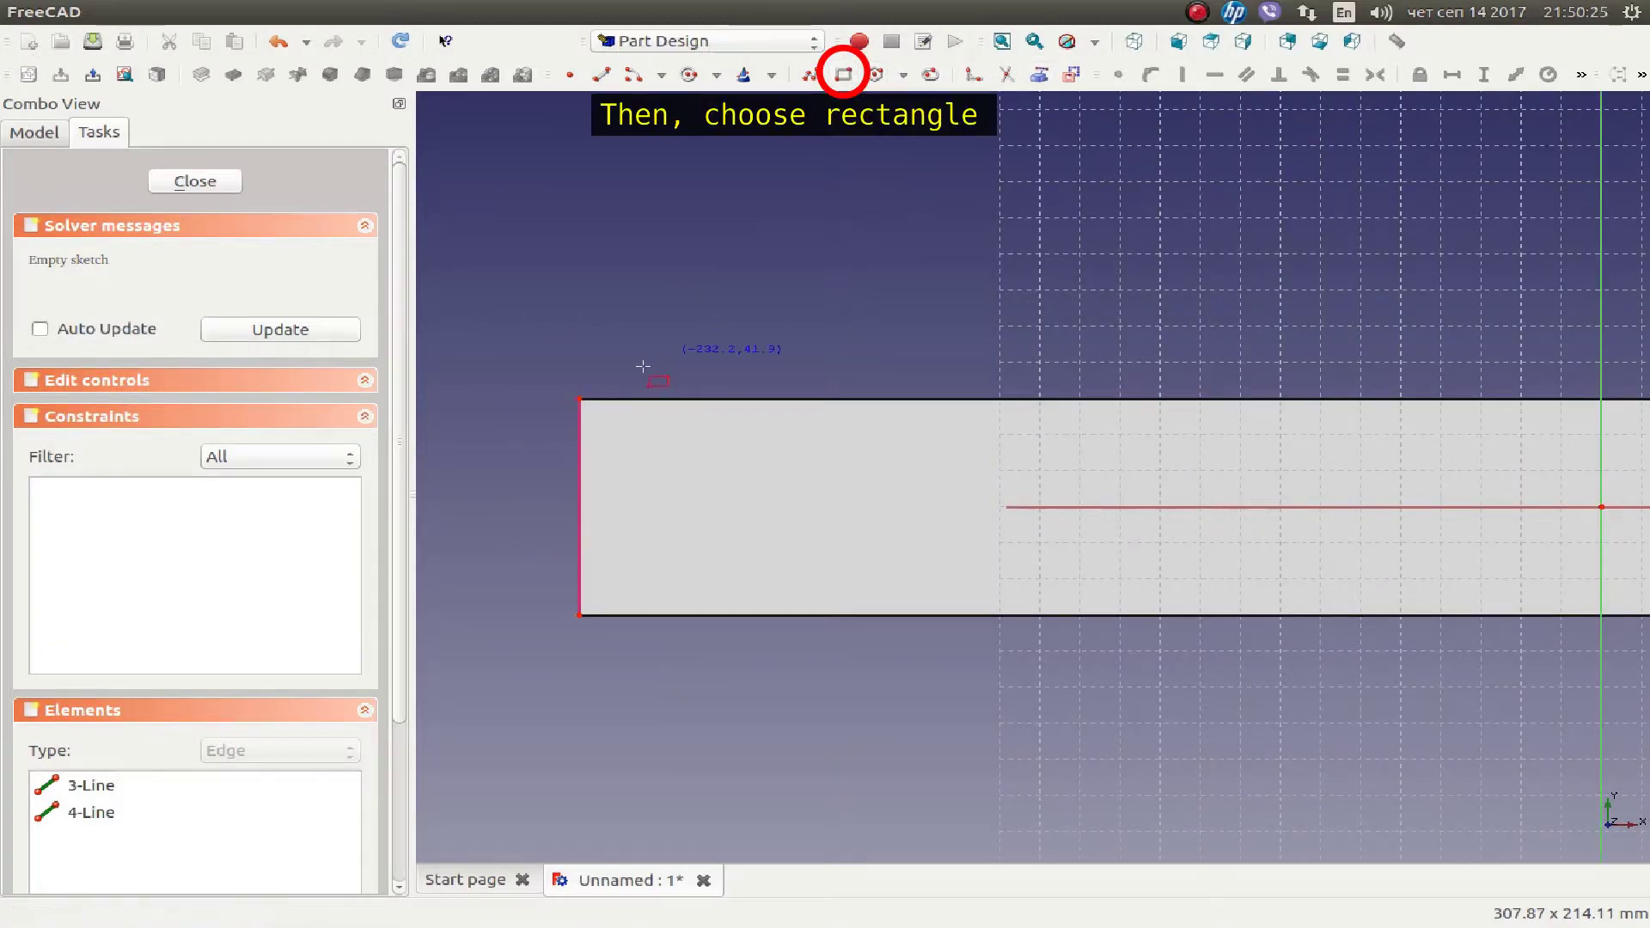
{"action": "left_click", "coordinate": [580, 400]}
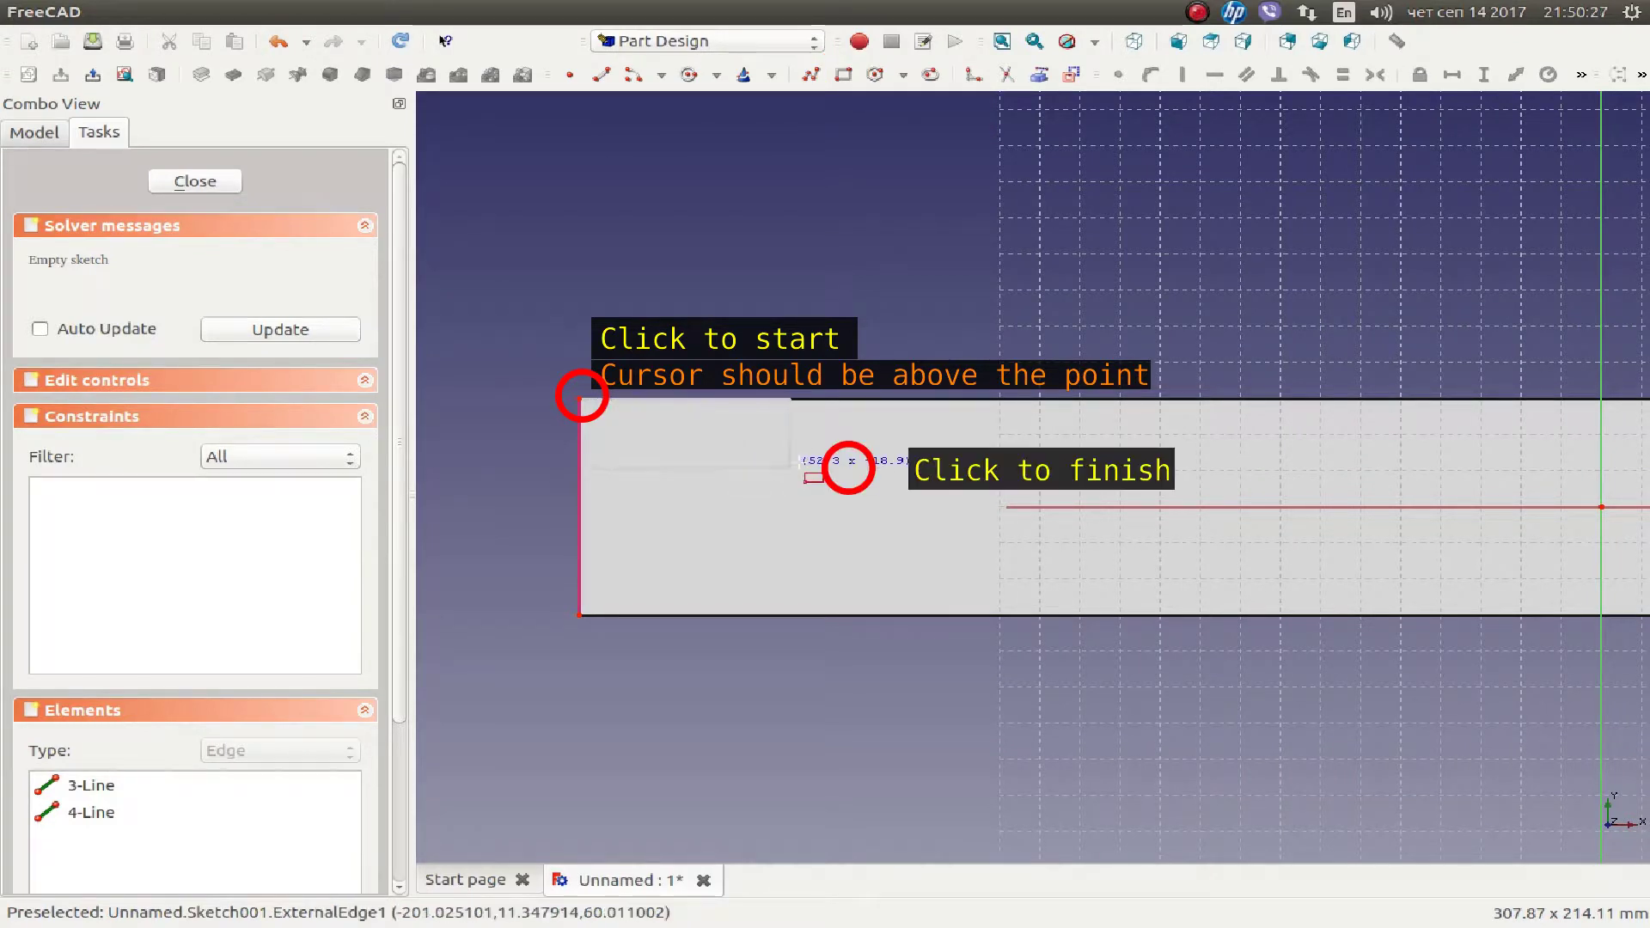
Finish the top-left and draw the bottom-left corner rectangles at the bar's left end.
{"action": "left_click", "coordinate": [850, 467]}
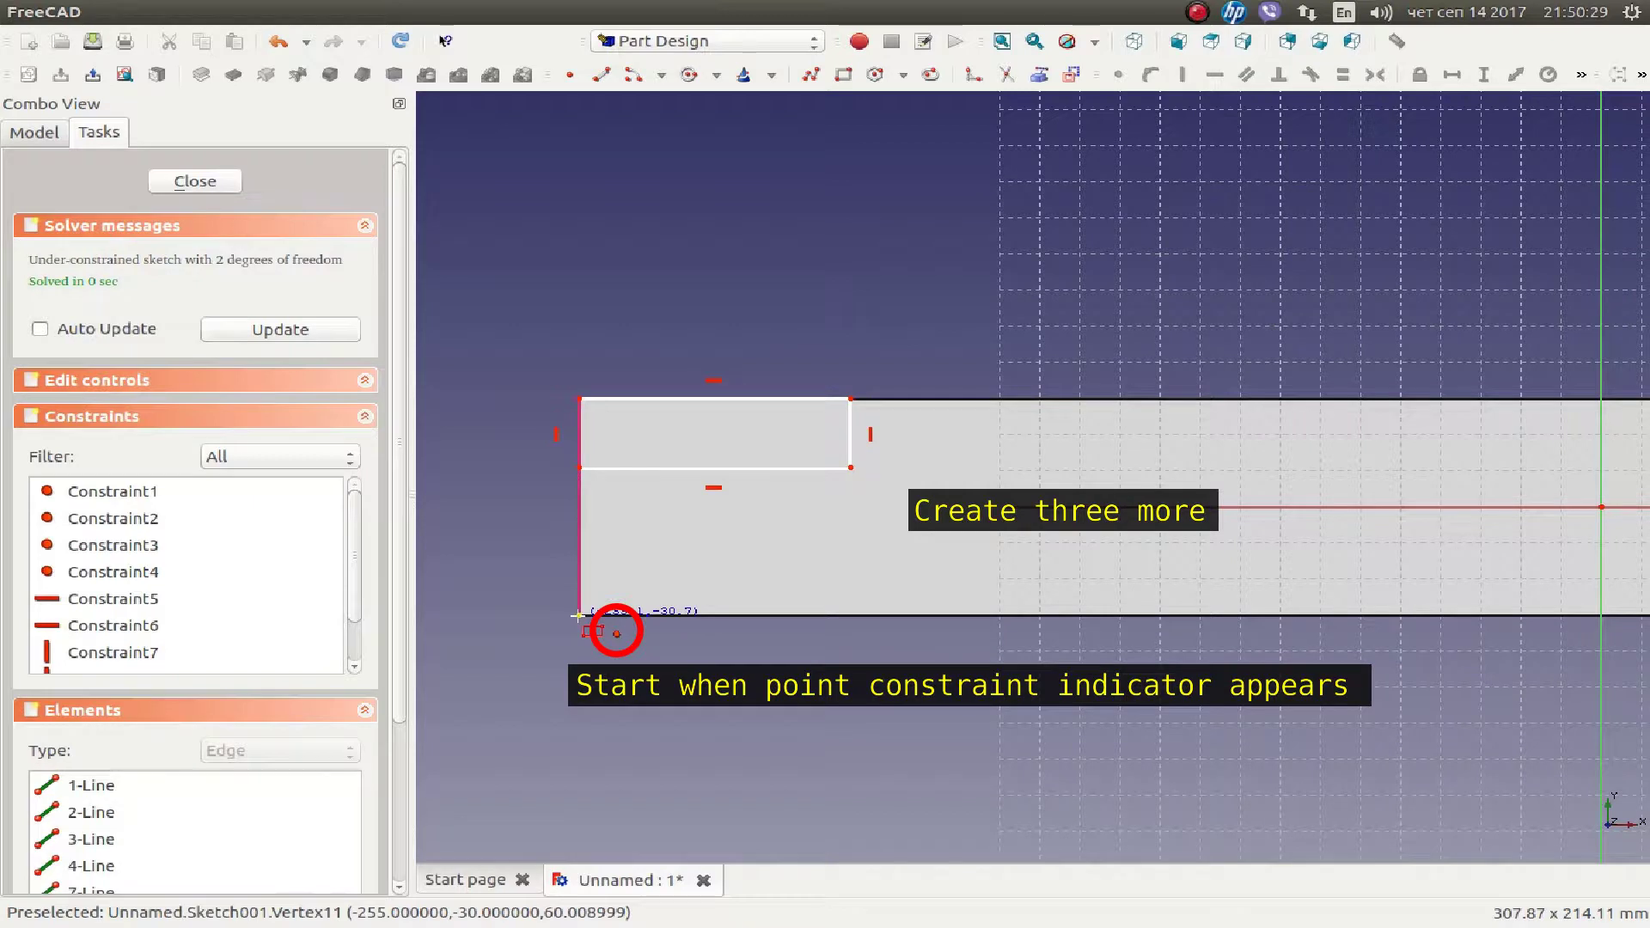
{"action": "left_click", "coordinate": [578, 615]}
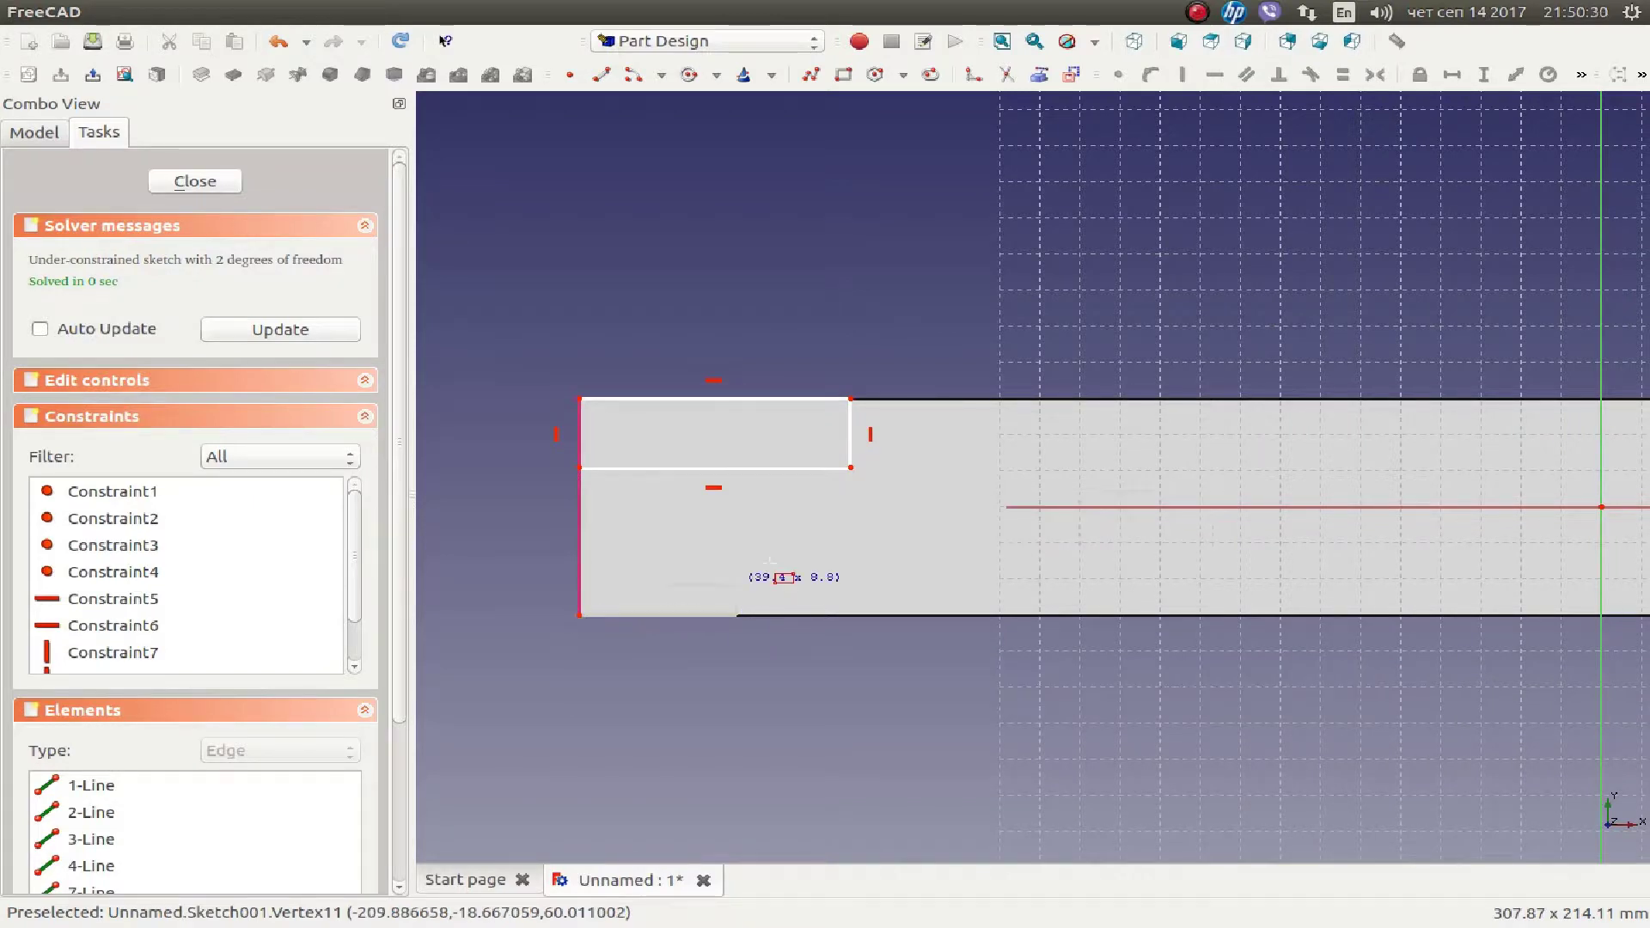
{"action": "left_click", "coordinate": [851, 547]}
{"action": "scroll", "coordinate": [564, 434], "scroll_direction": "down", "scroll_amount": 3}
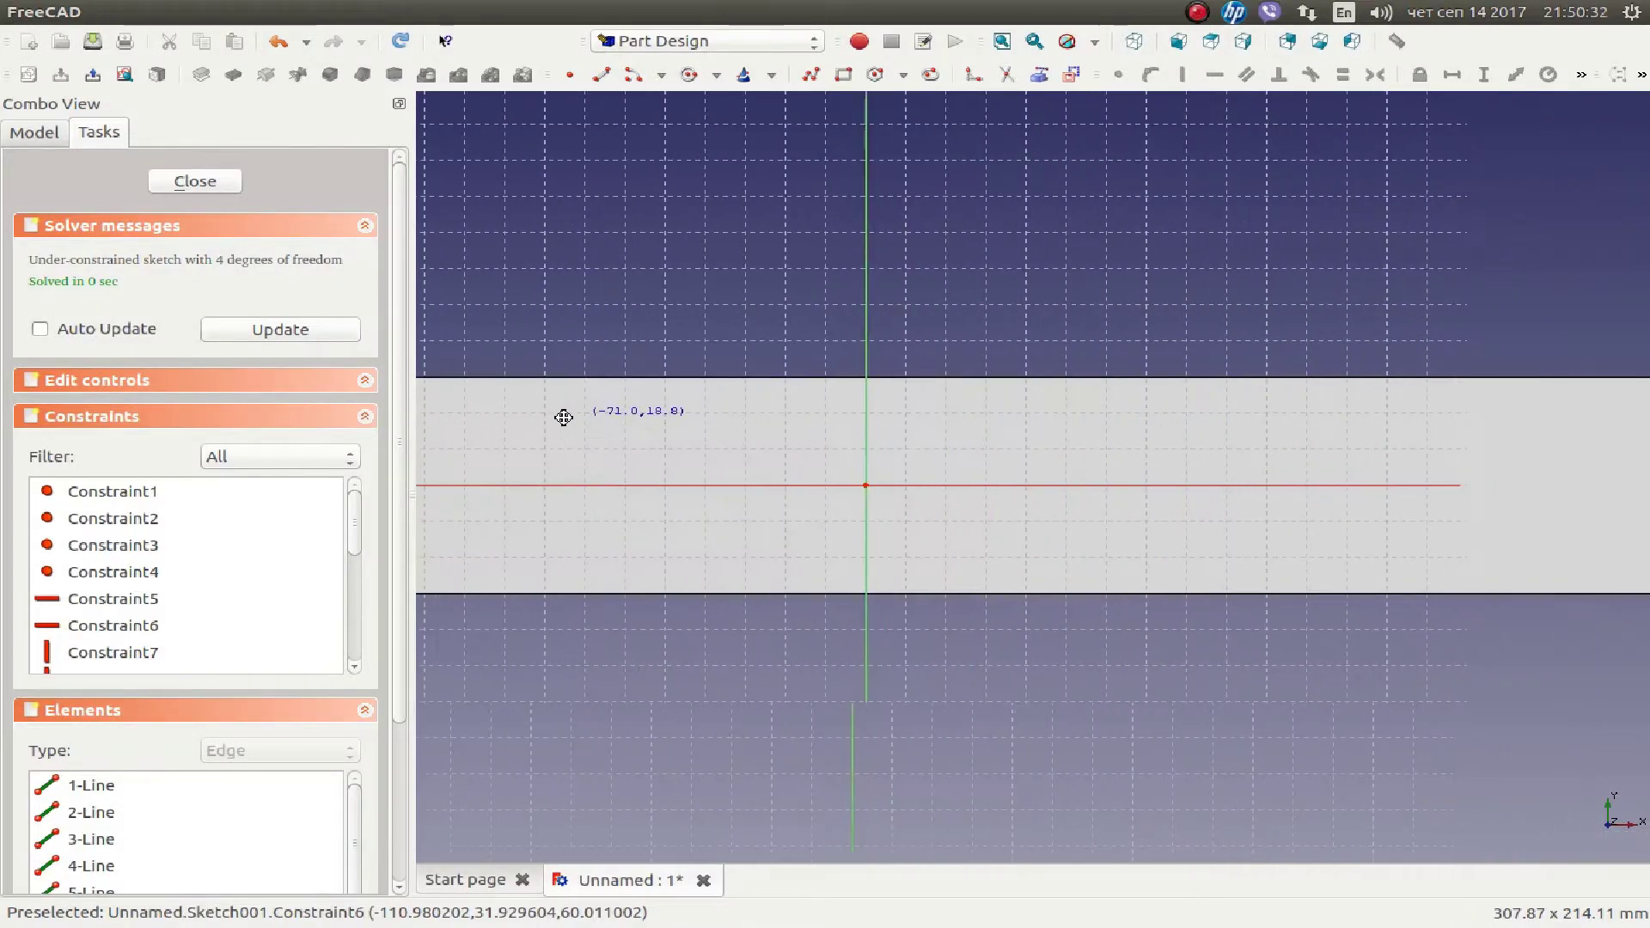
{"action": "scroll", "coordinate": [1138, 493], "scroll_direction": "up", "scroll_amount": 2}
{"action": "scroll", "coordinate": [1042, 490], "scroll_direction": "up", "scroll_amount": 2}
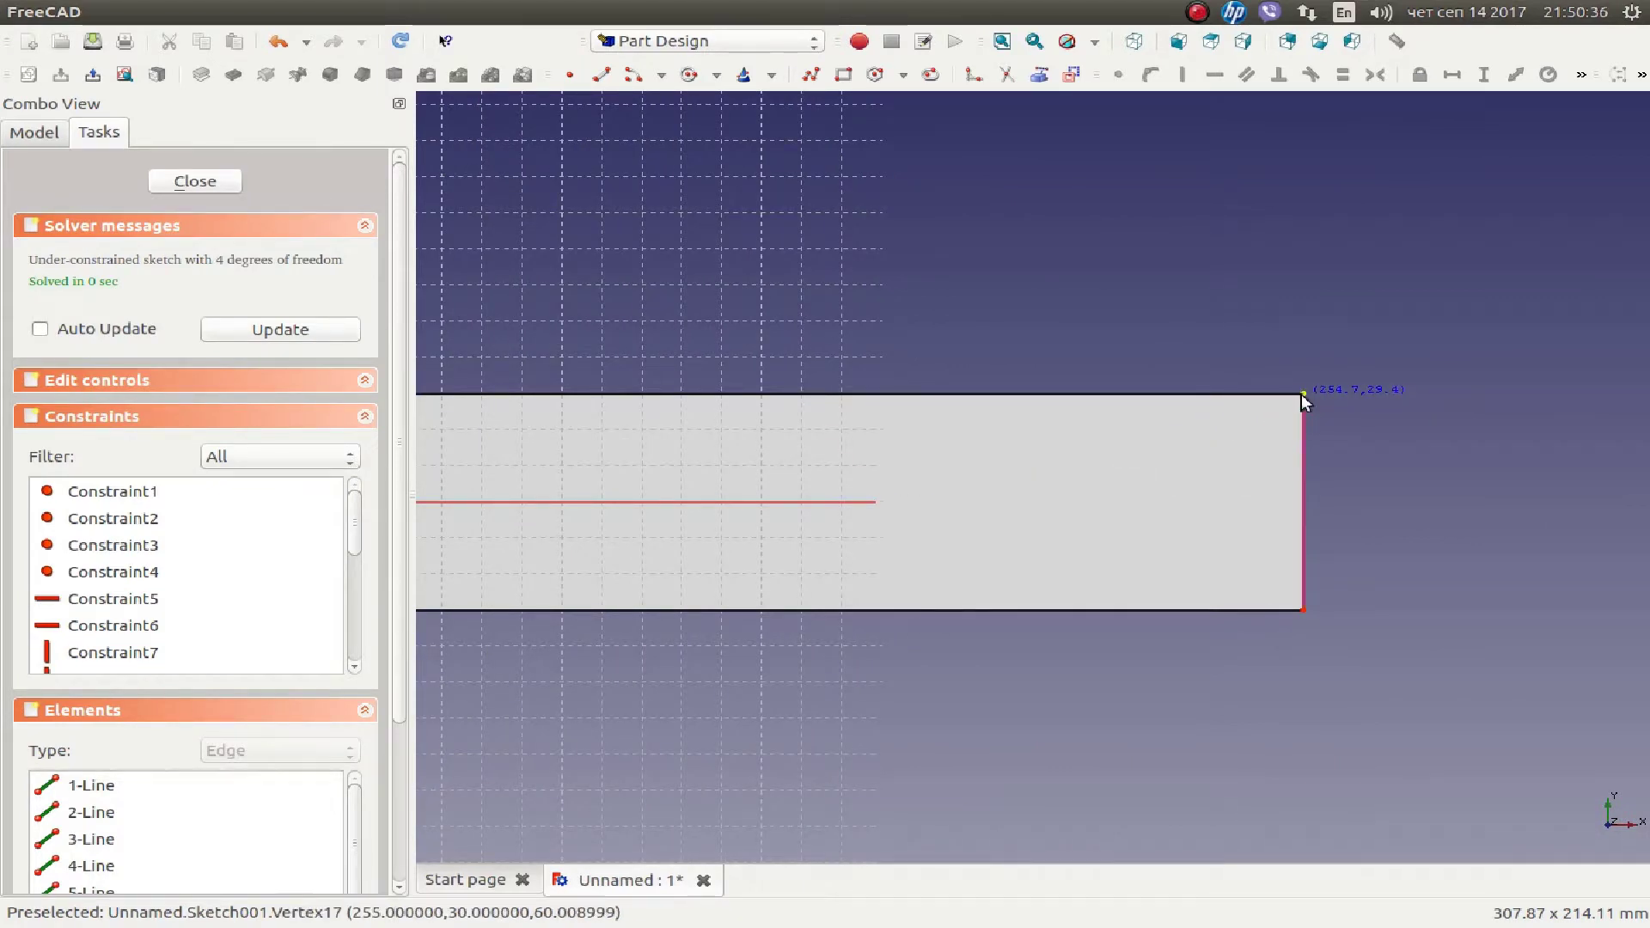
Draw the top-right and bottom-right corner rectangles at the bar's right end.
{"action": "left_click", "coordinate": [1303, 395]}
{"action": "left_click", "coordinate": [1036, 480]}
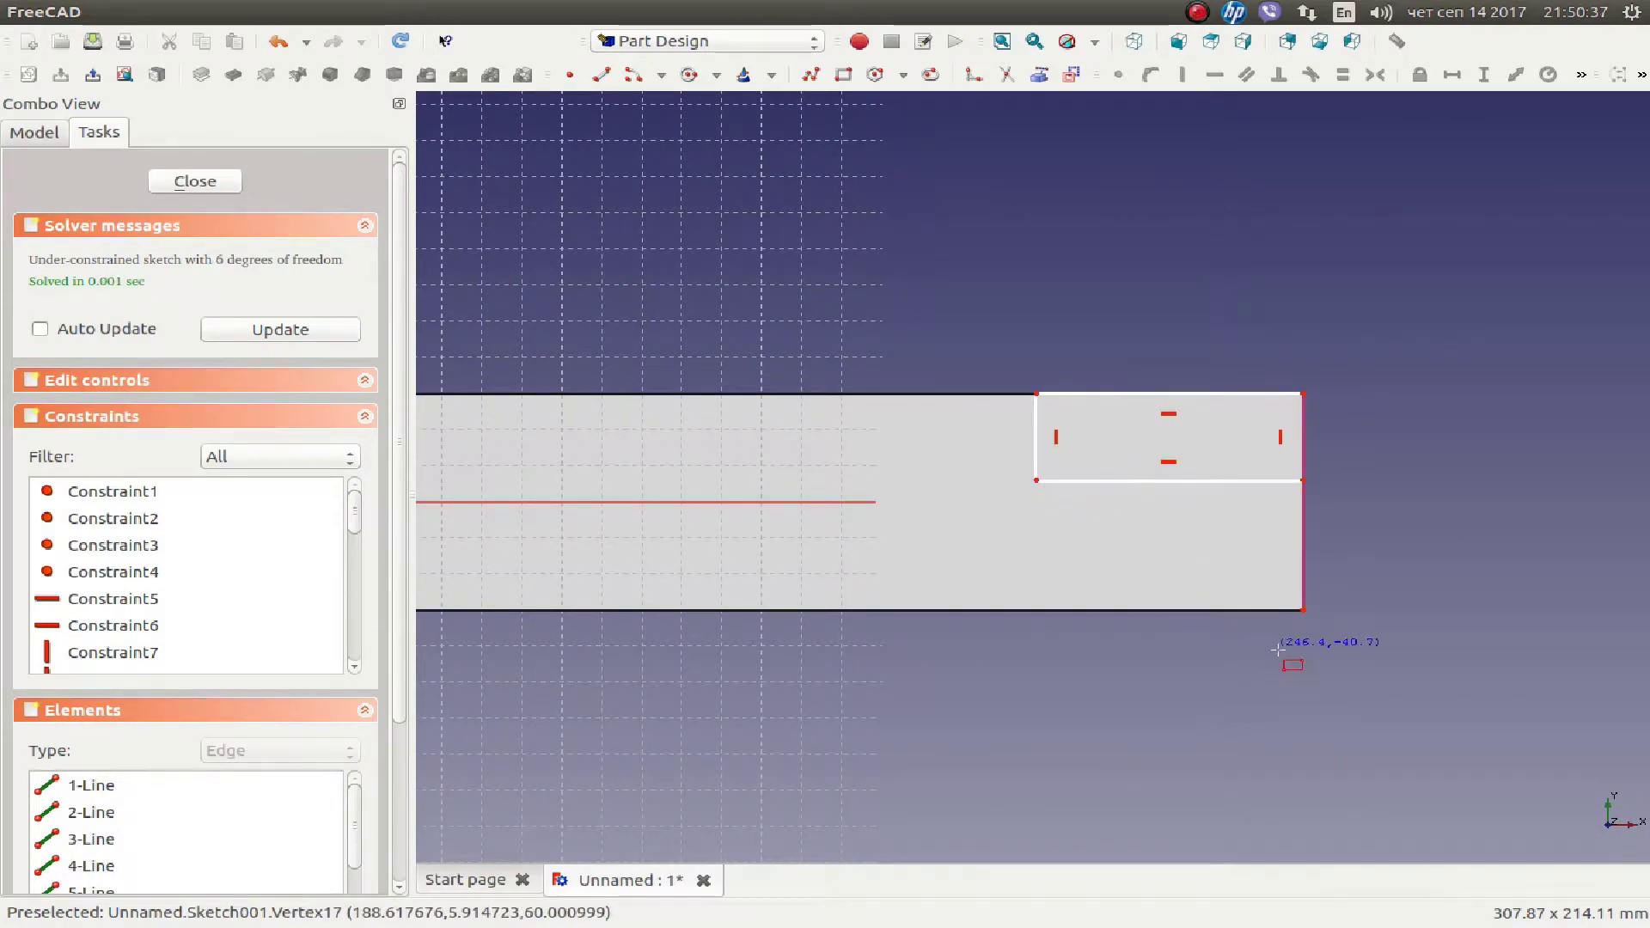
{"action": "left_click", "coordinate": [1303, 612]}
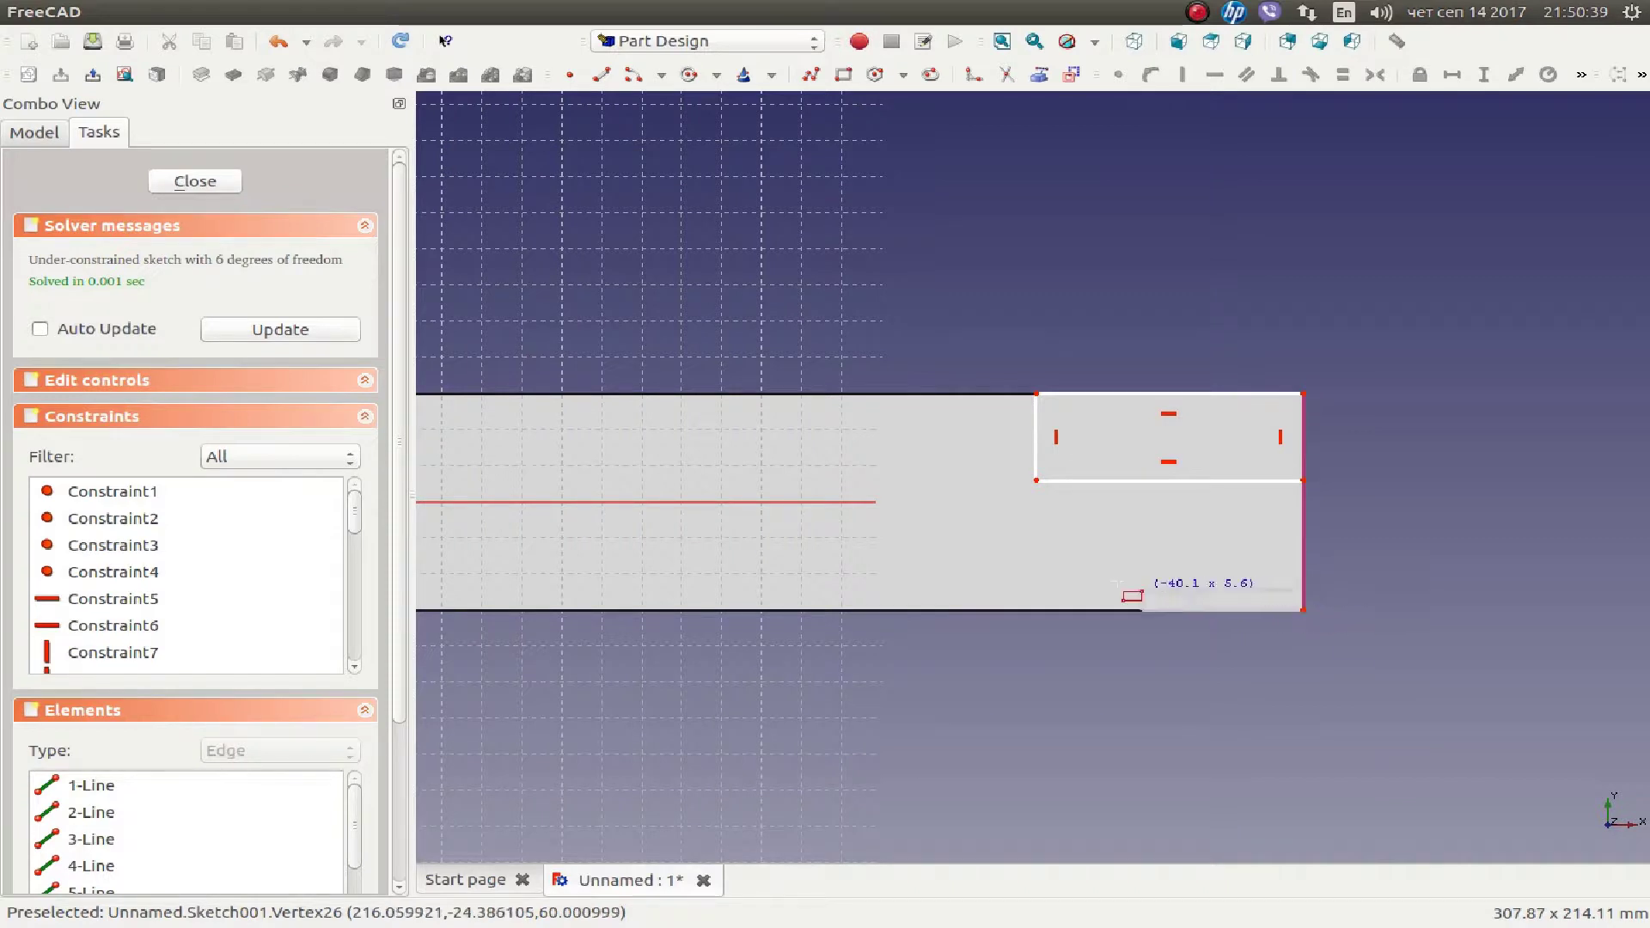
{"action": "left_click", "coordinate": [1041, 542]}
{"action": "scroll", "coordinate": [1215, 503], "scroll_direction": "down", "scroll_amount": 2}
{"action": "middle_click_drag", "start_coordinate": [857, 508], "coordinate": [1175, 533]}
{"action": "scroll", "coordinate": [1078, 527], "scroll_direction": "down", "scroll_amount": 1}
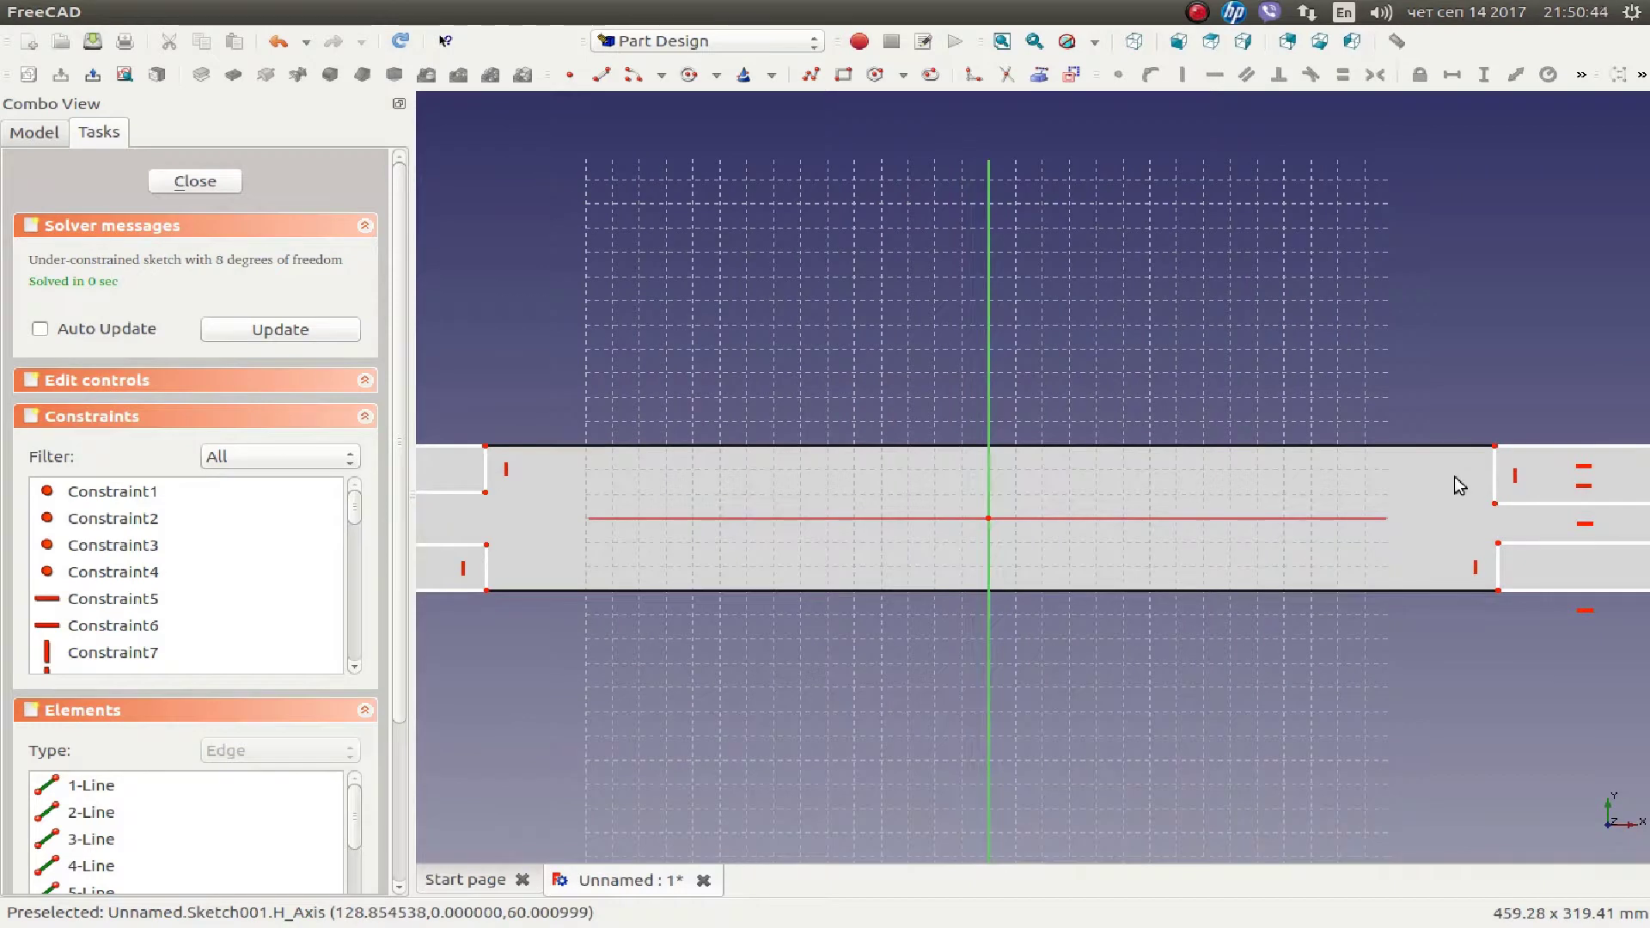
Make the four corner rectangles' vertical sides equal in length.
{"action": "left_click", "coordinate": [1495, 471]}
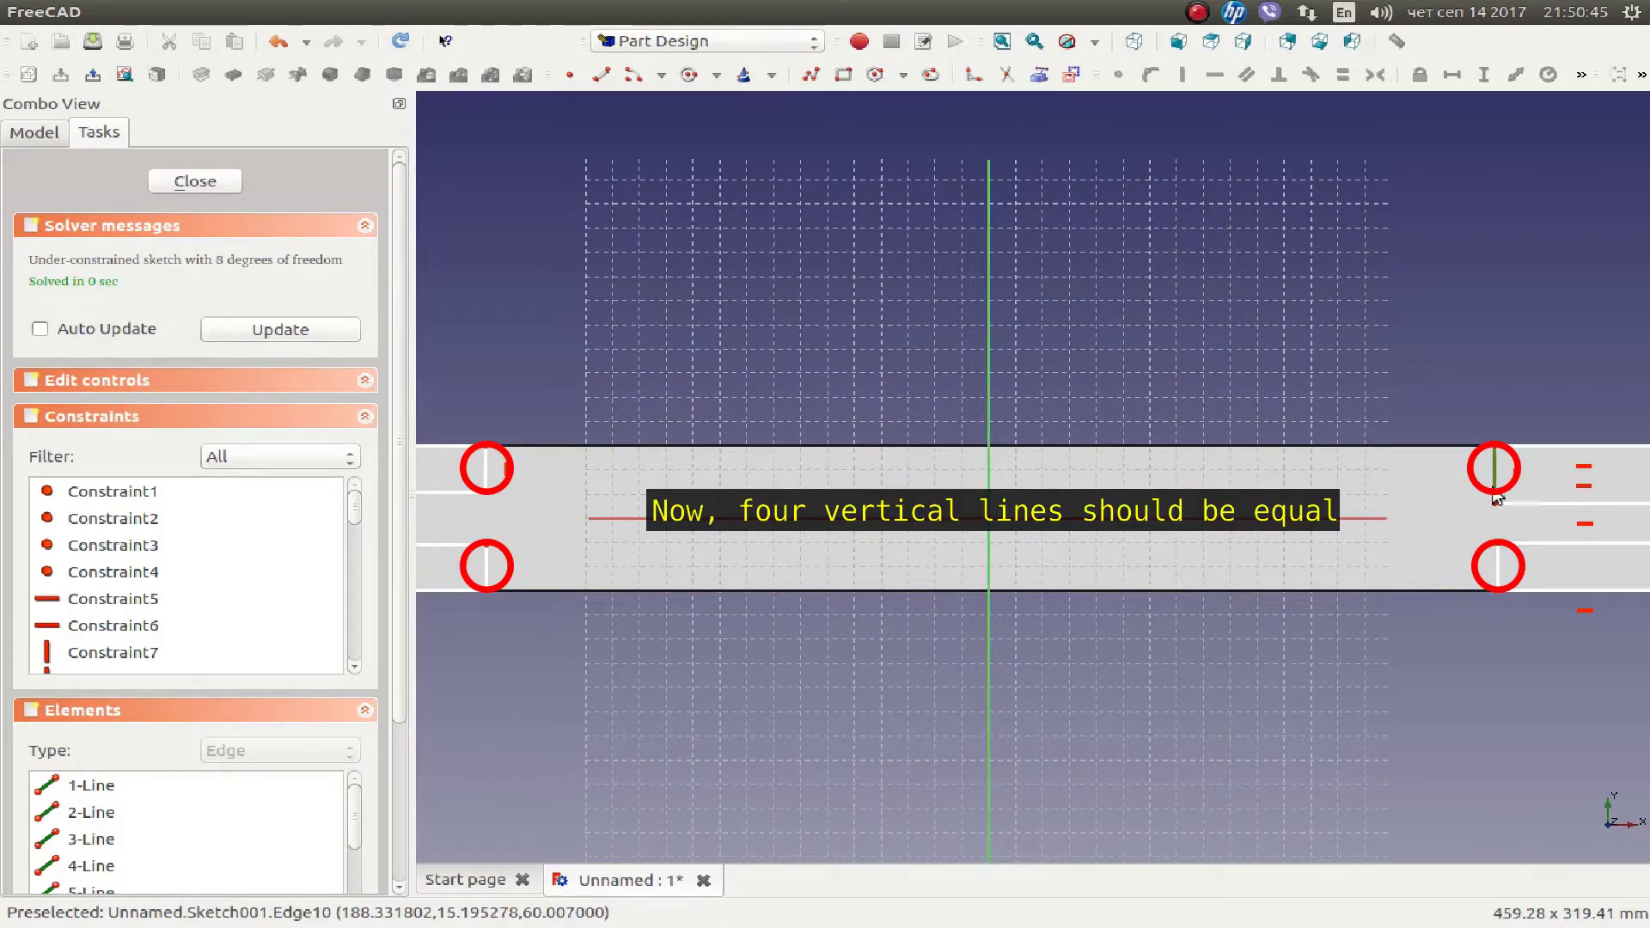
{"action": "left_click", "coordinate": [1501, 565]}
{"action": "left_click", "coordinate": [486, 572]}
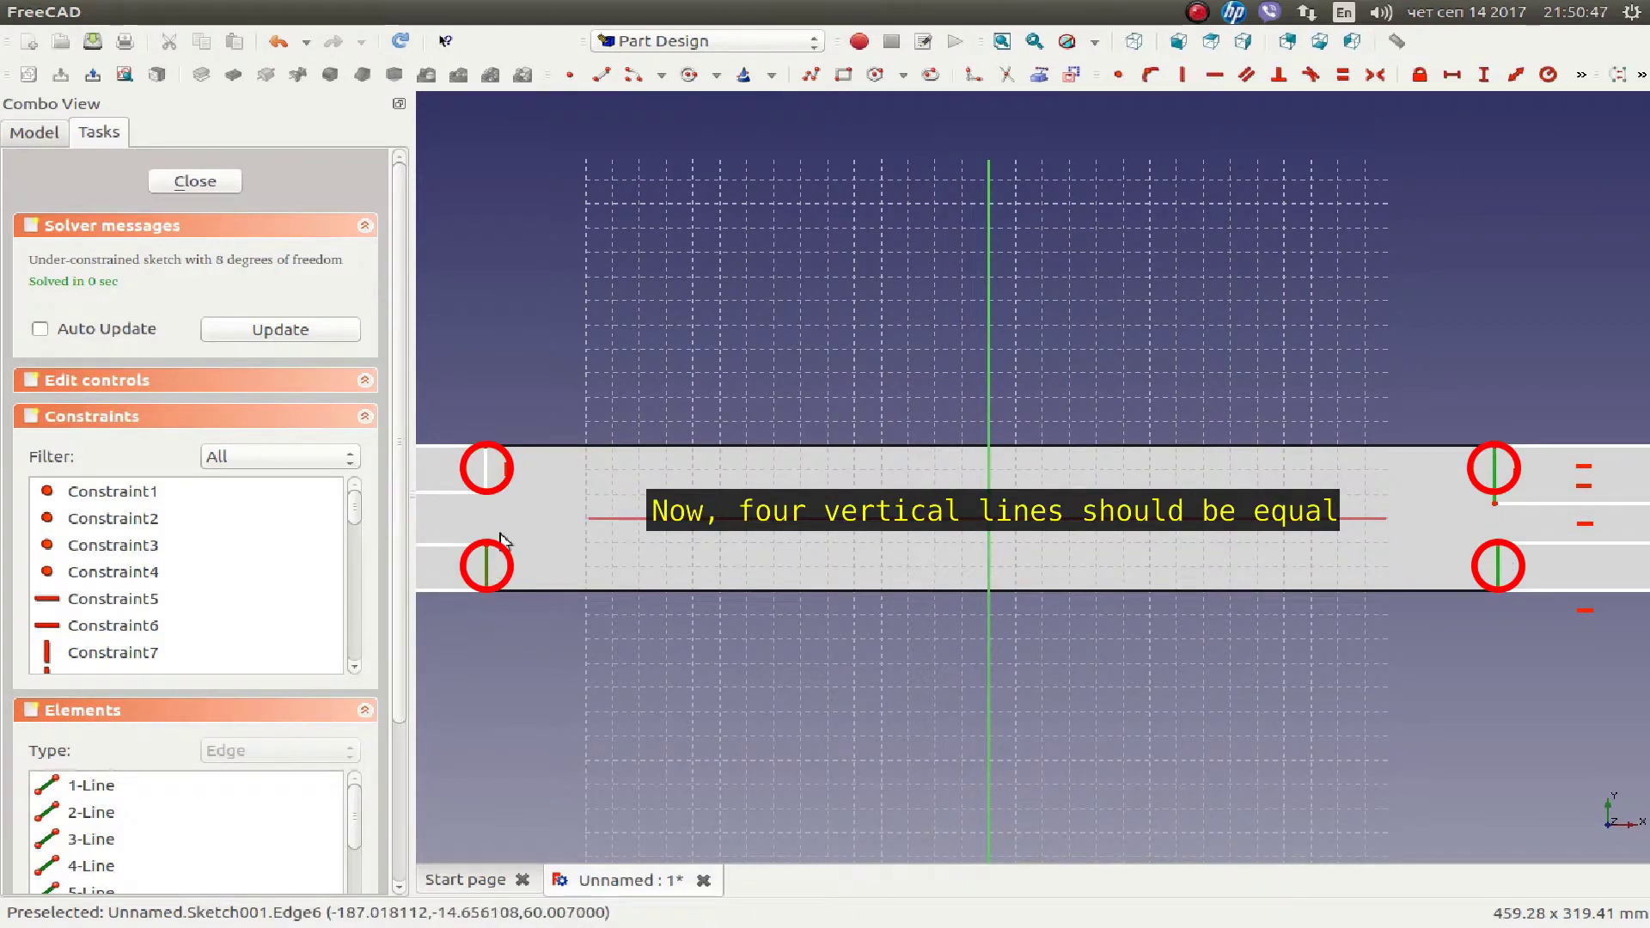
{"action": "left_click", "coordinate": [486, 472]}
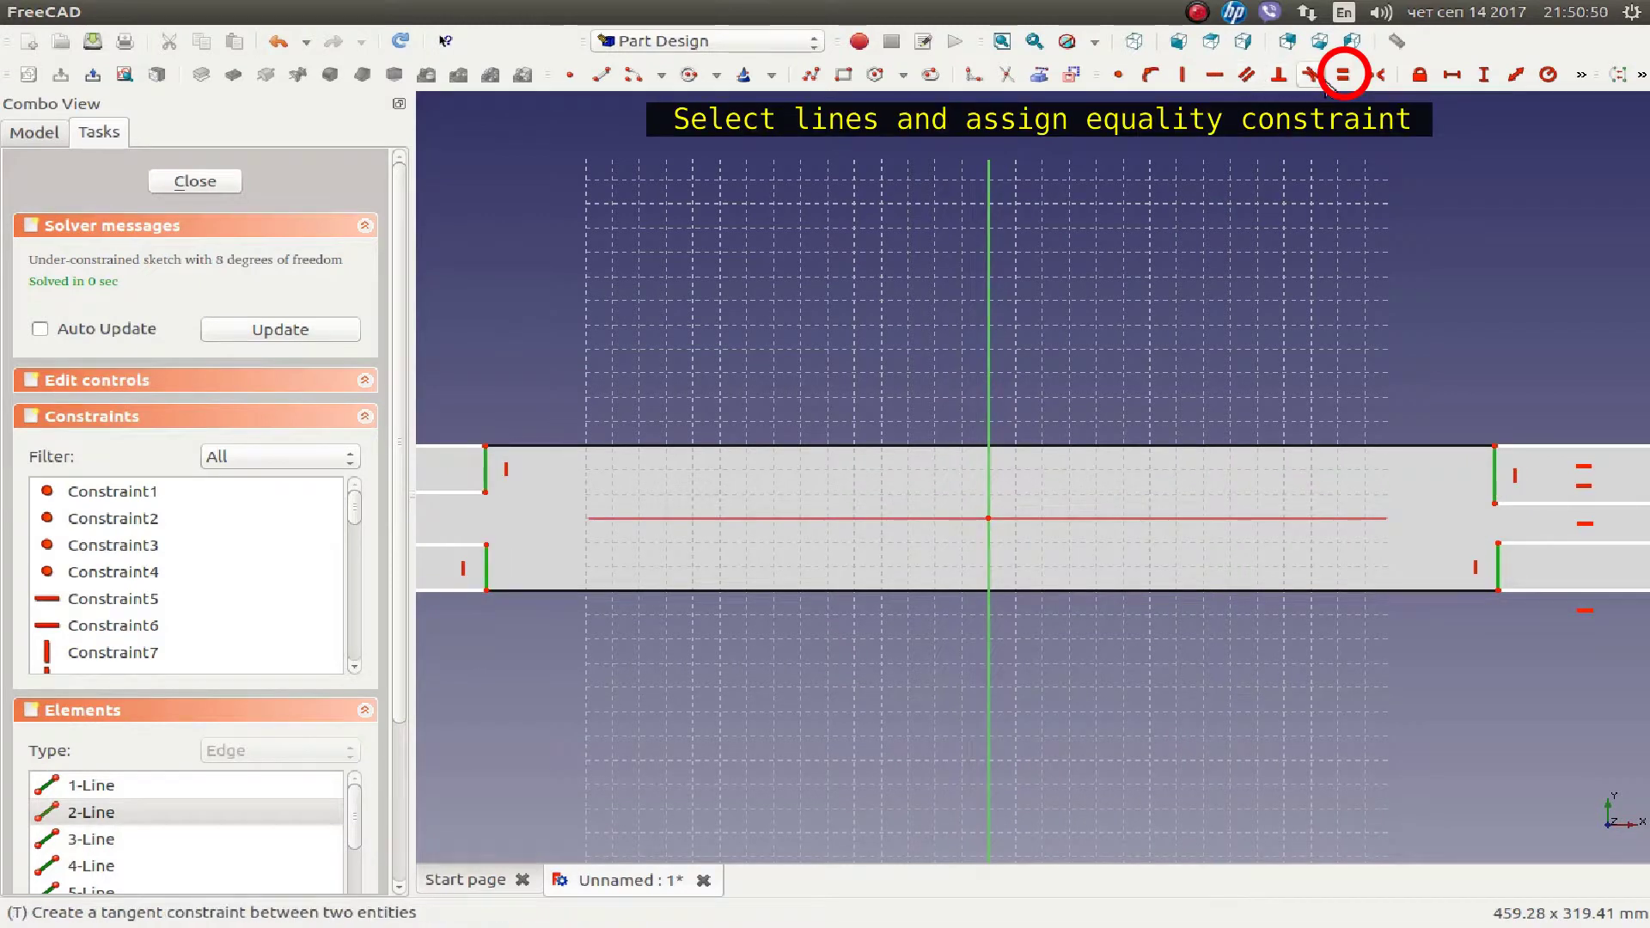
{"action": "left_click", "coordinate": [1345, 79]}
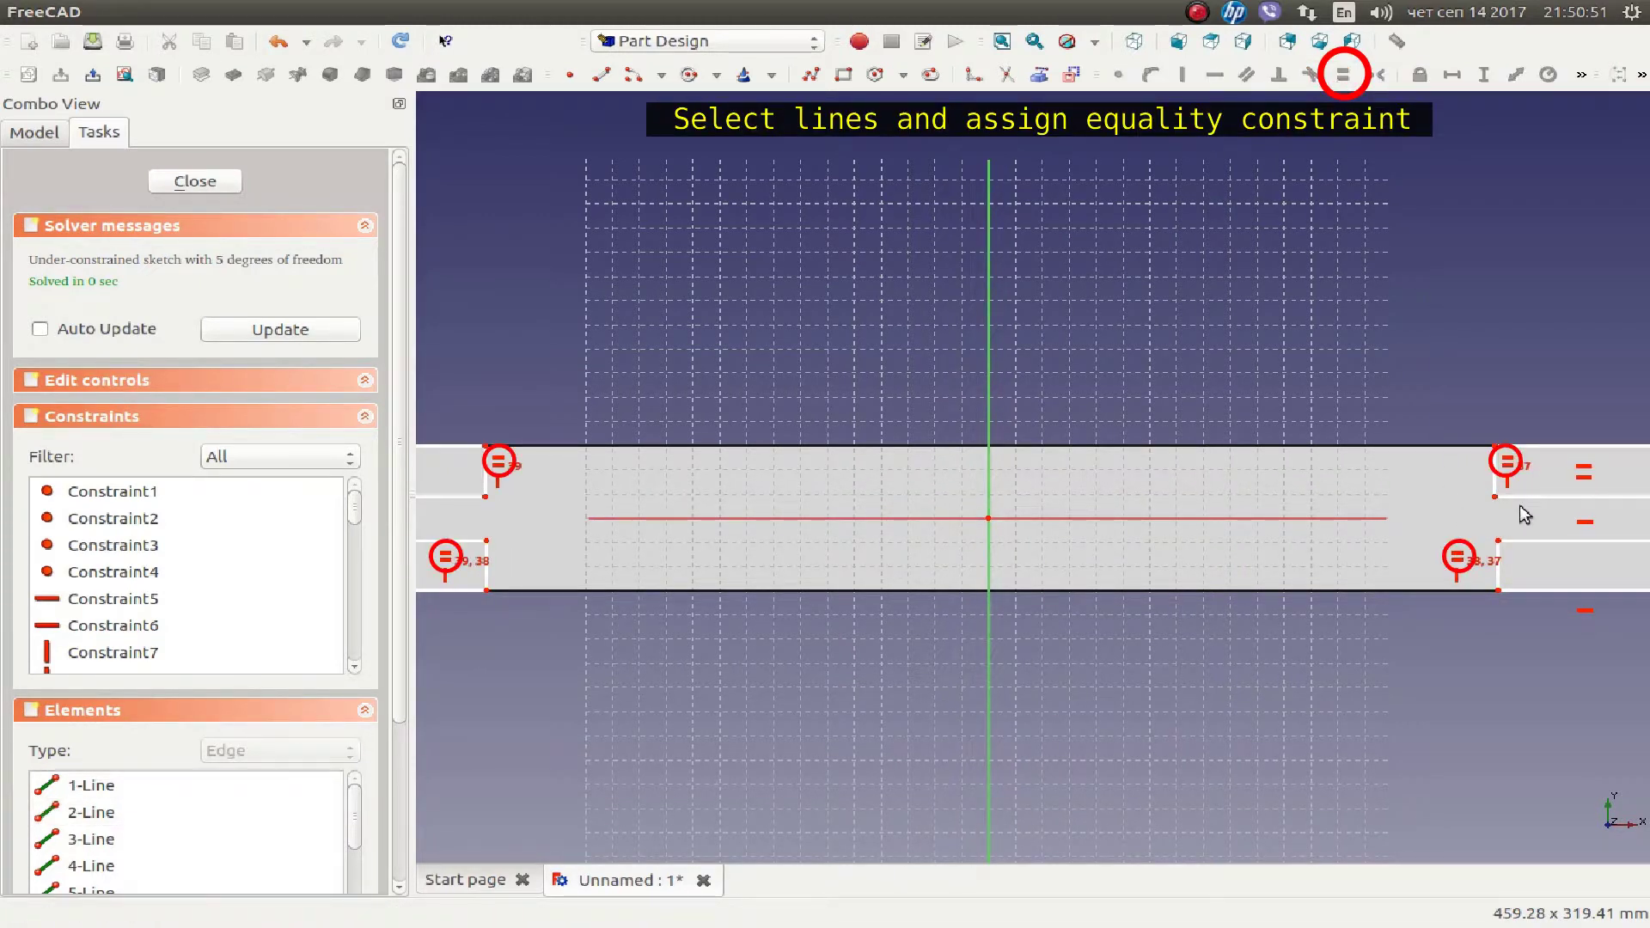
Make the corner rectangles' horizontal edges equal in length.
{"action": "scroll", "coordinate": [1375, 520], "scroll_direction": "down", "scroll_amount": 3}
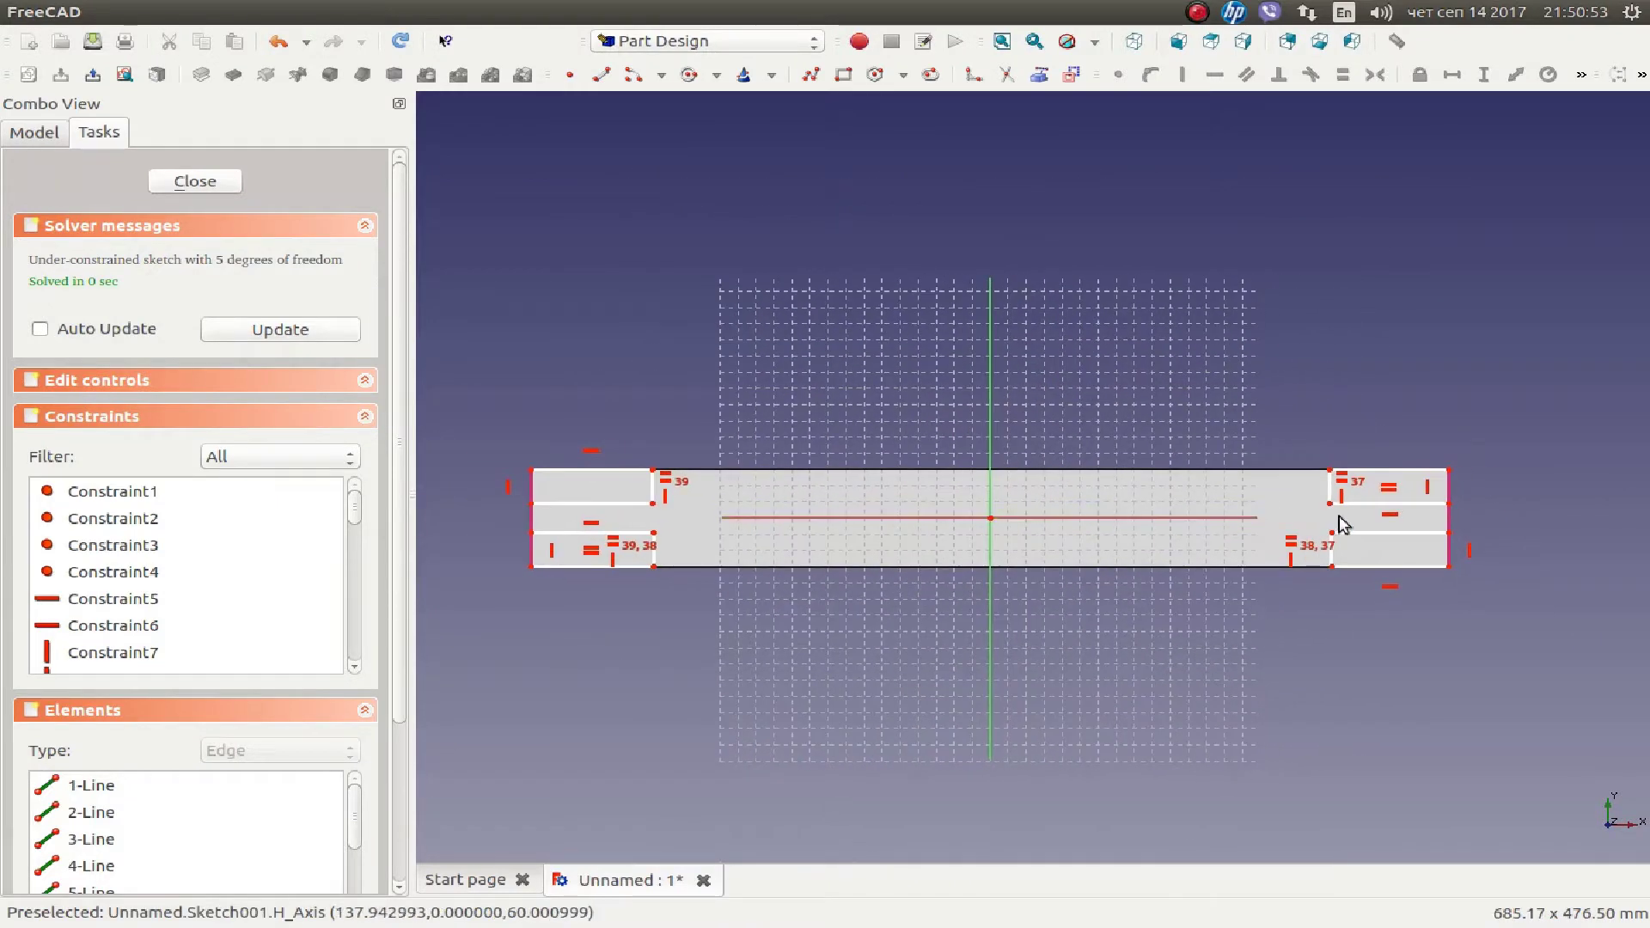
{"action": "left_click", "coordinate": [1361, 503]}
{"action": "left_click", "coordinate": [1364, 532]}
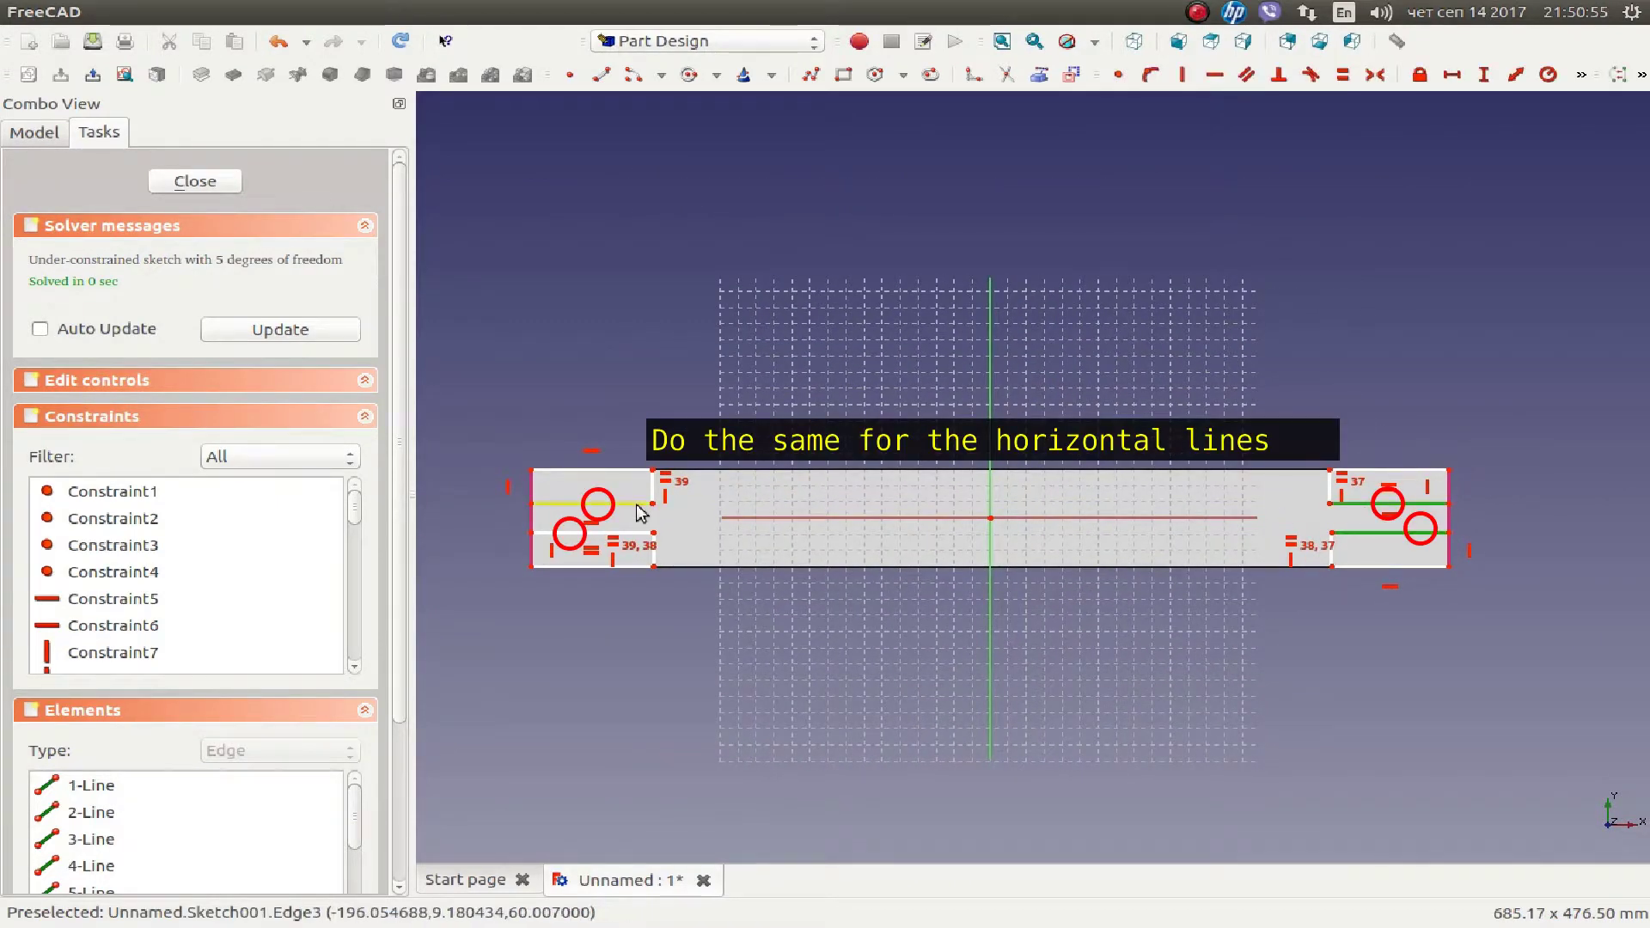
{"action": "left_click", "coordinate": [578, 534]}
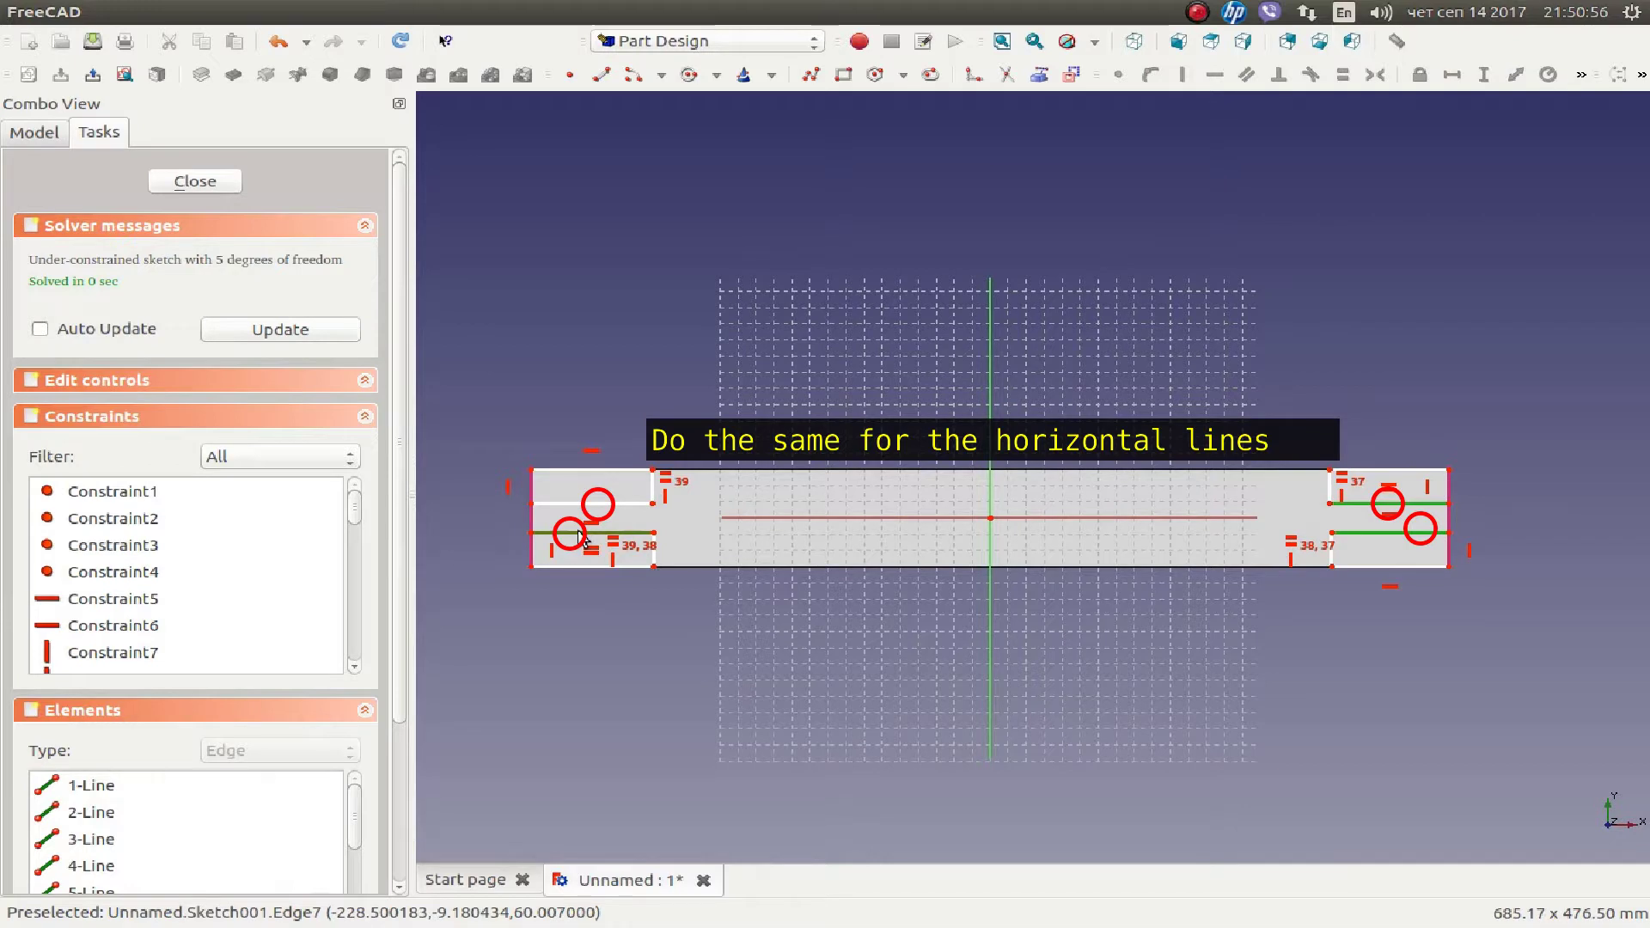
{"action": "left_click", "coordinate": [1343, 74]}
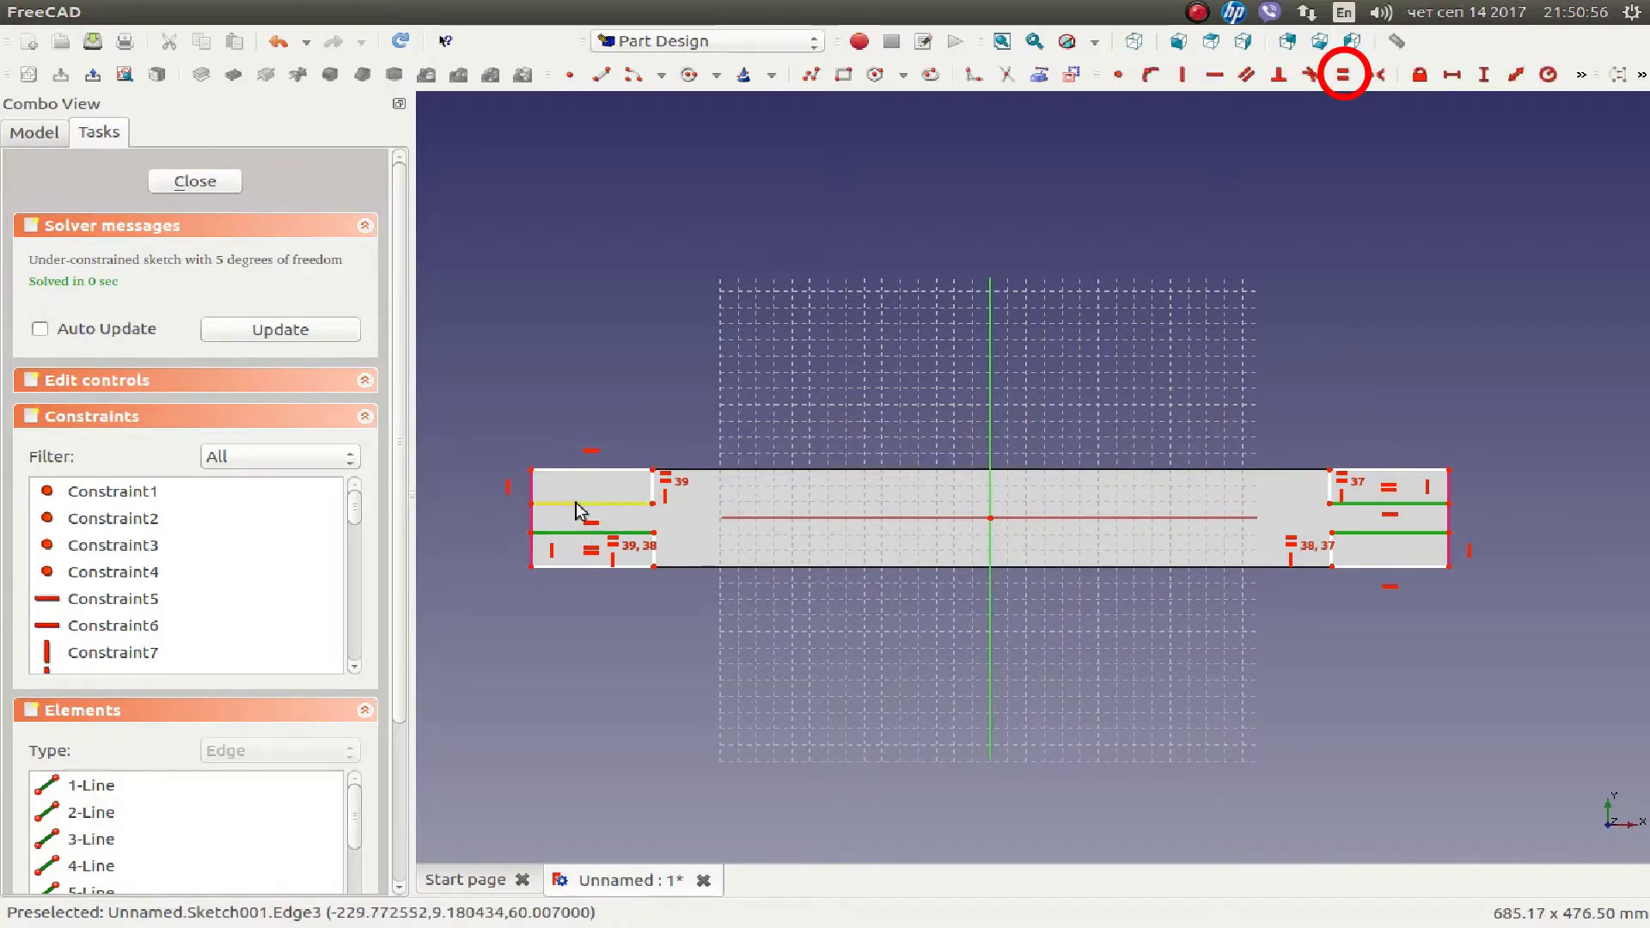
{"action": "left_click", "coordinate": [1343, 75]}
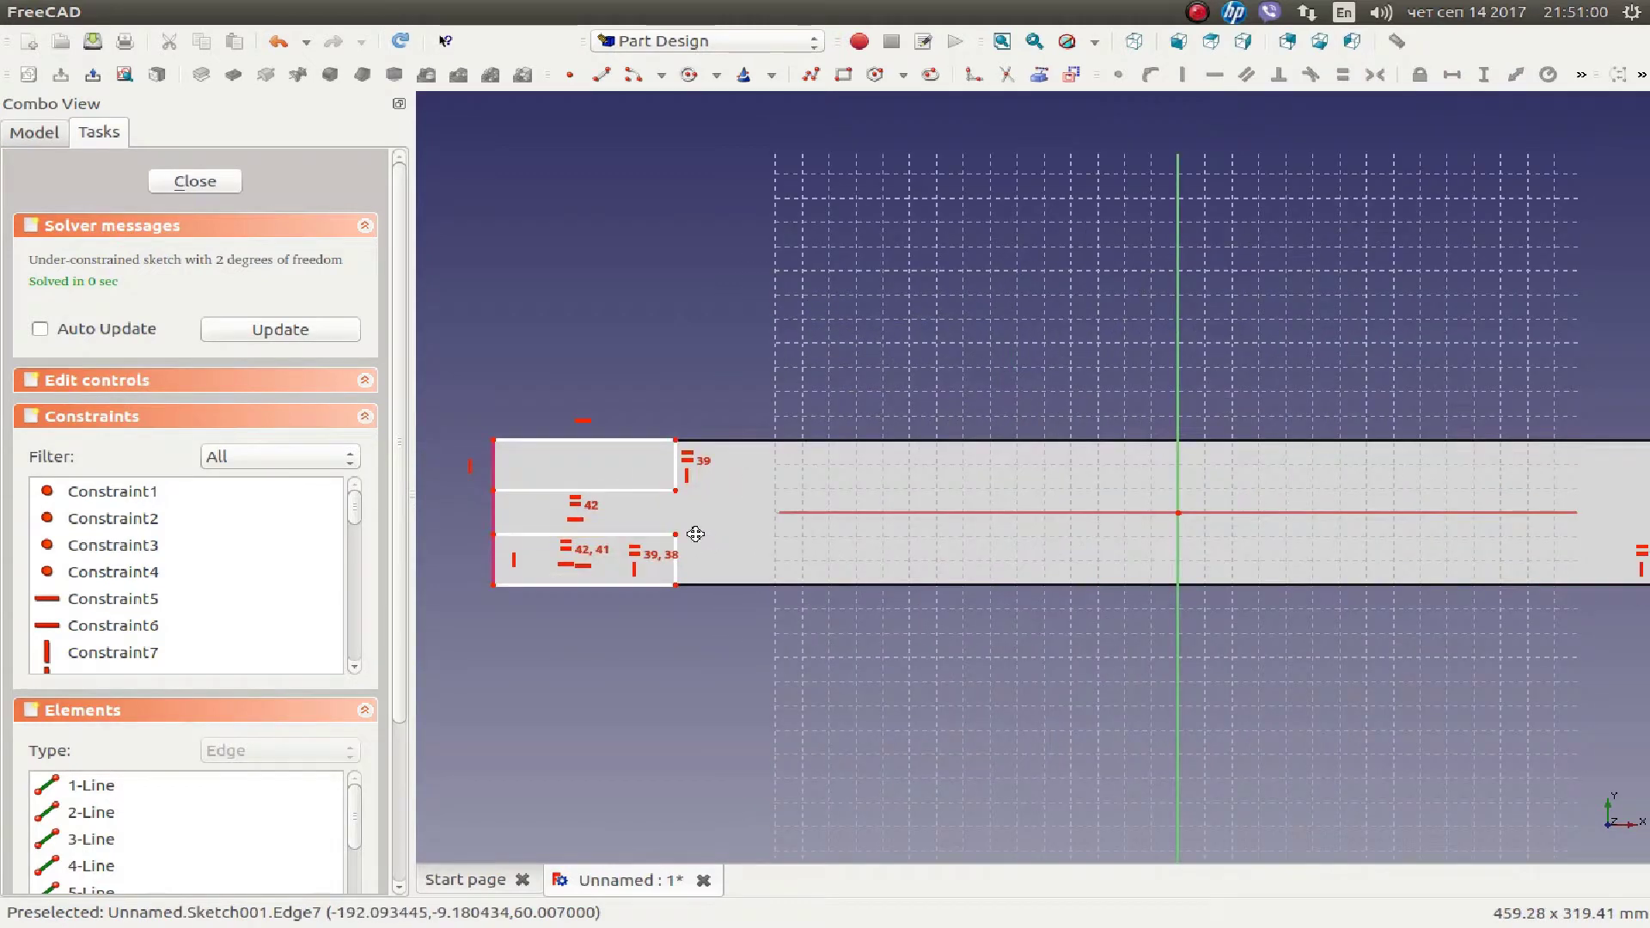
Dimension the left-end notch's two vertices 20 mm apart vertically.
{"action": "scroll", "coordinate": [692, 535], "scroll_direction": "up", "scroll_amount": 2}
{"action": "left_click", "coordinate": [597, 490]}
{"action": "left_click", "coordinate": [597, 440]}
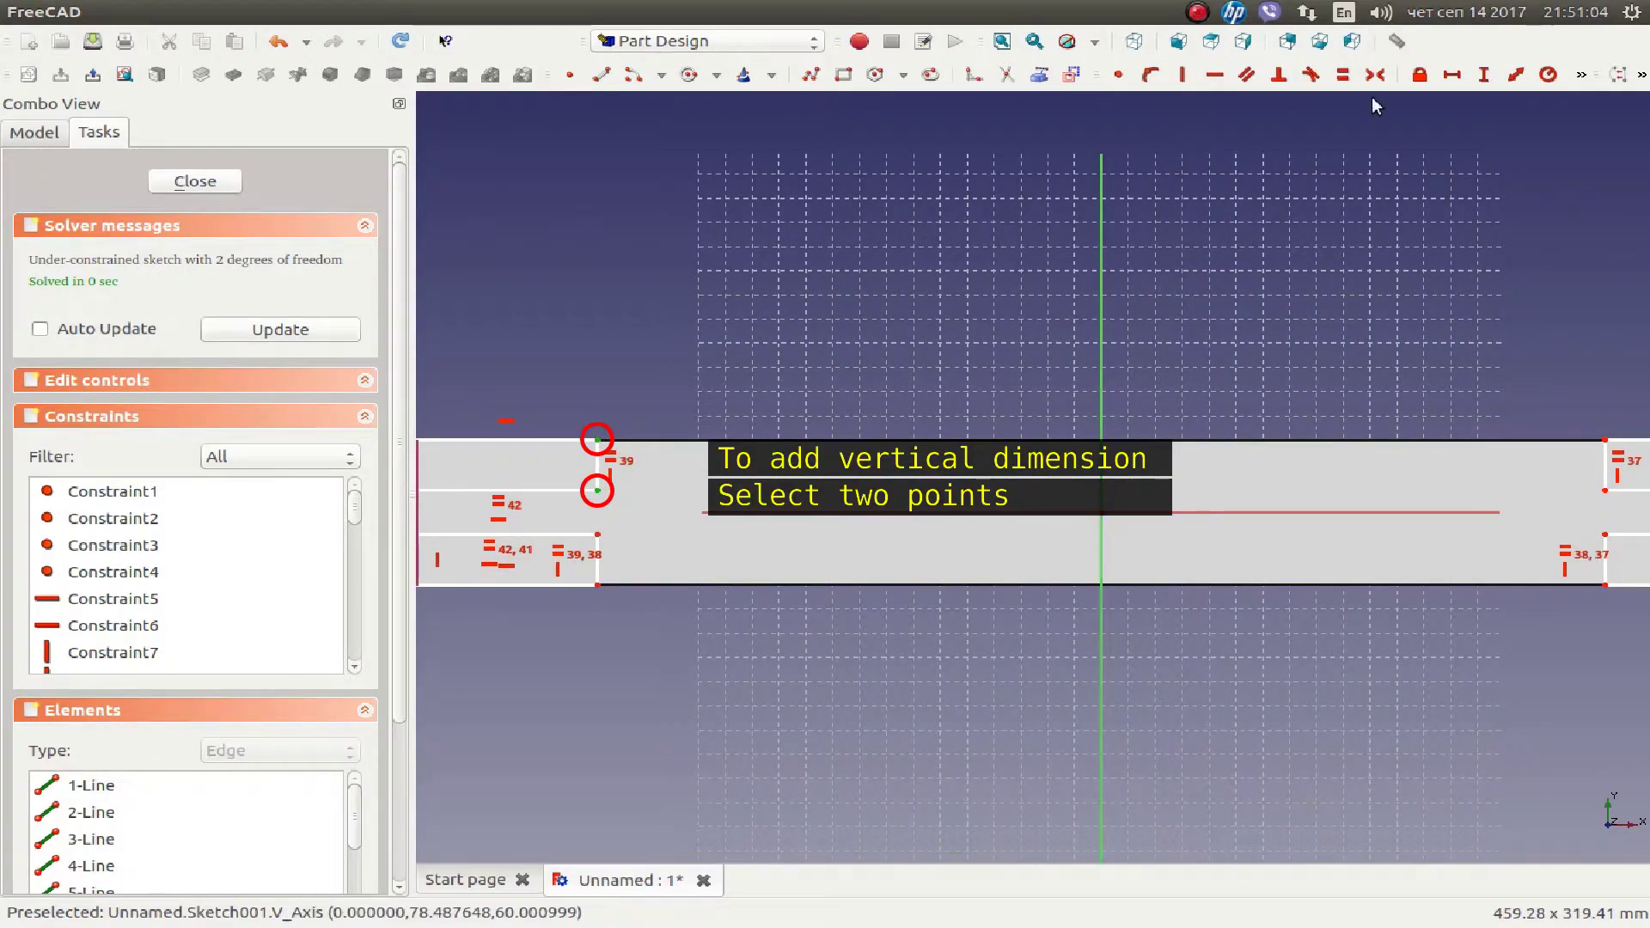
{"action": "left_click", "coordinate": [1483, 76]}
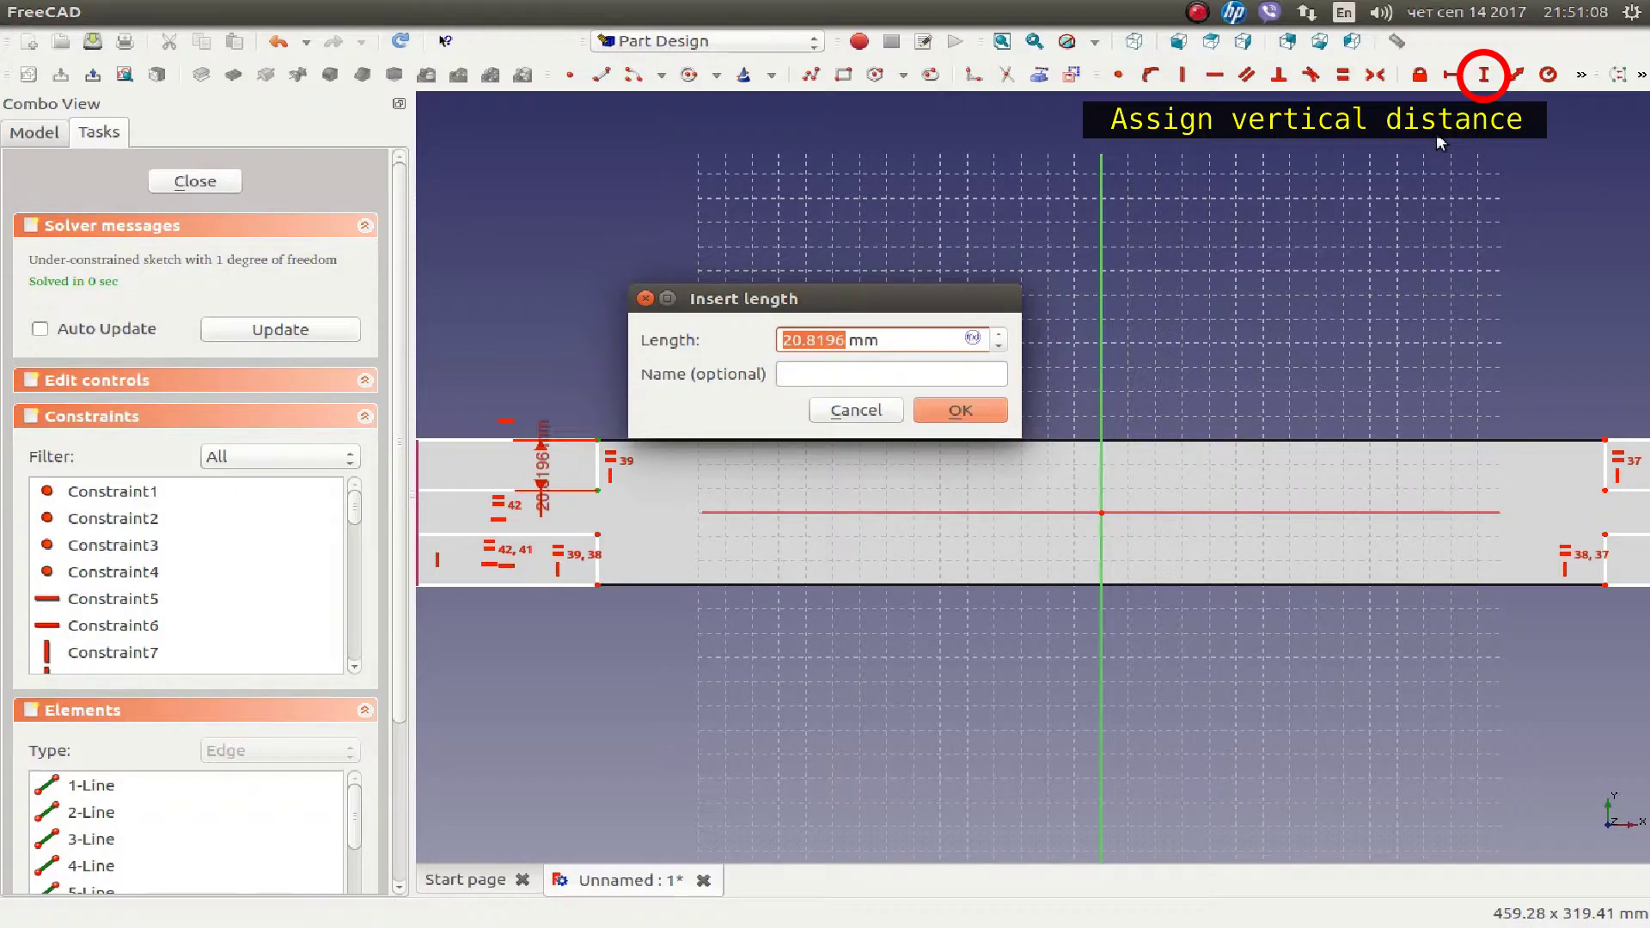
{"action": "type", "text": "2"}
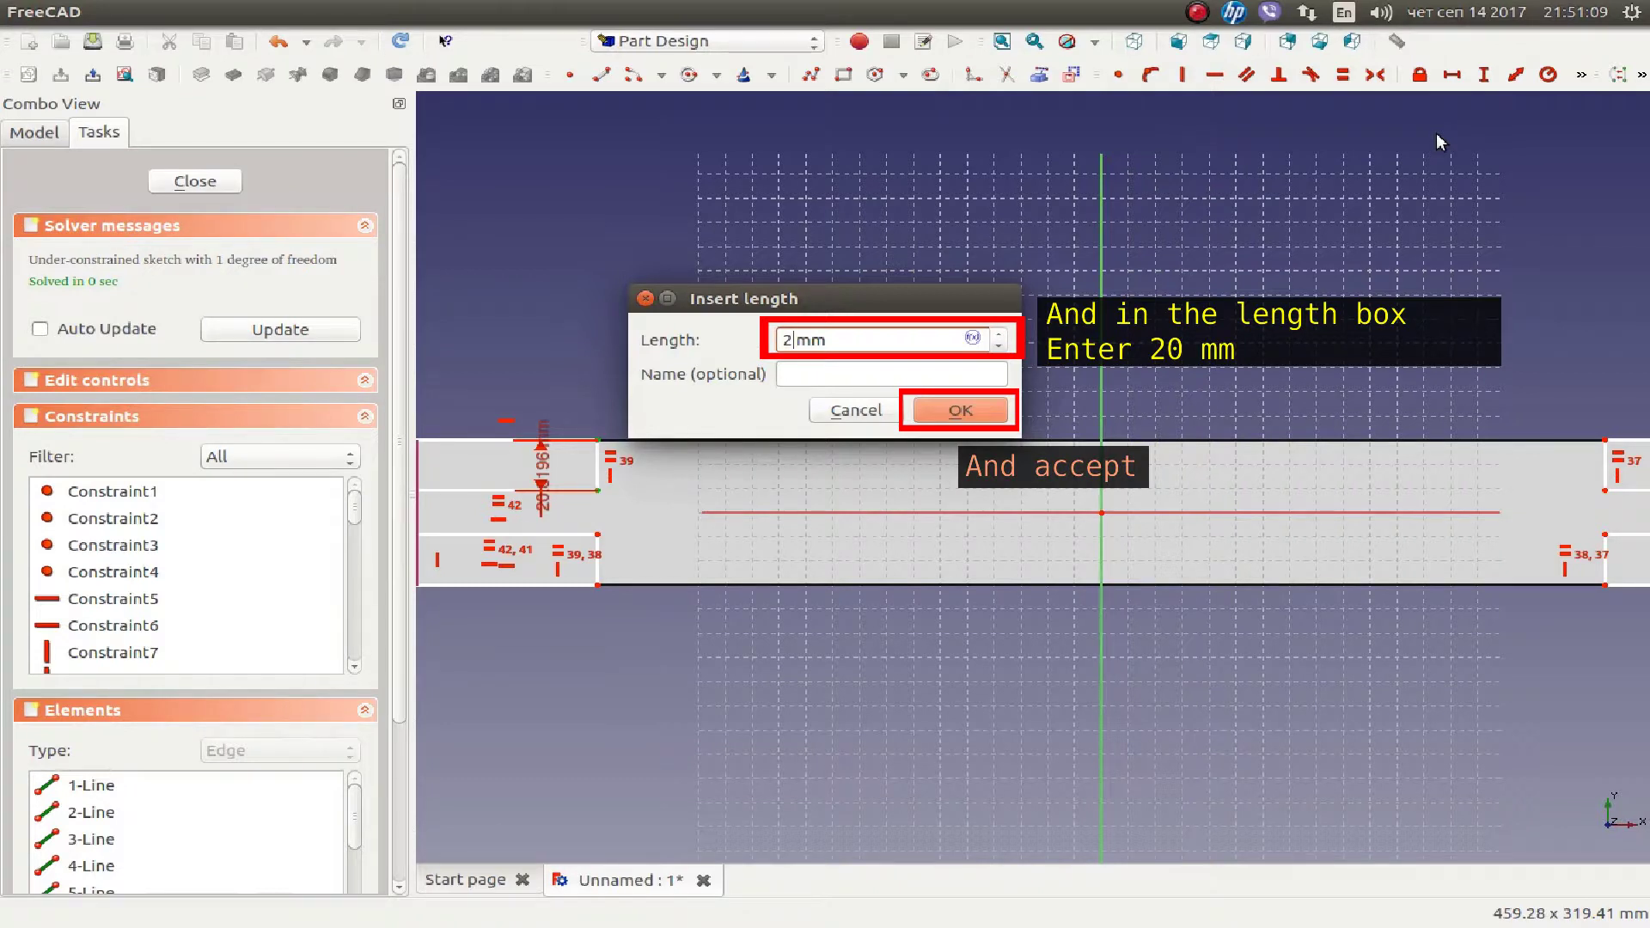
{"action": "type", "text": "0"}
{"action": "key", "text": "Return"}
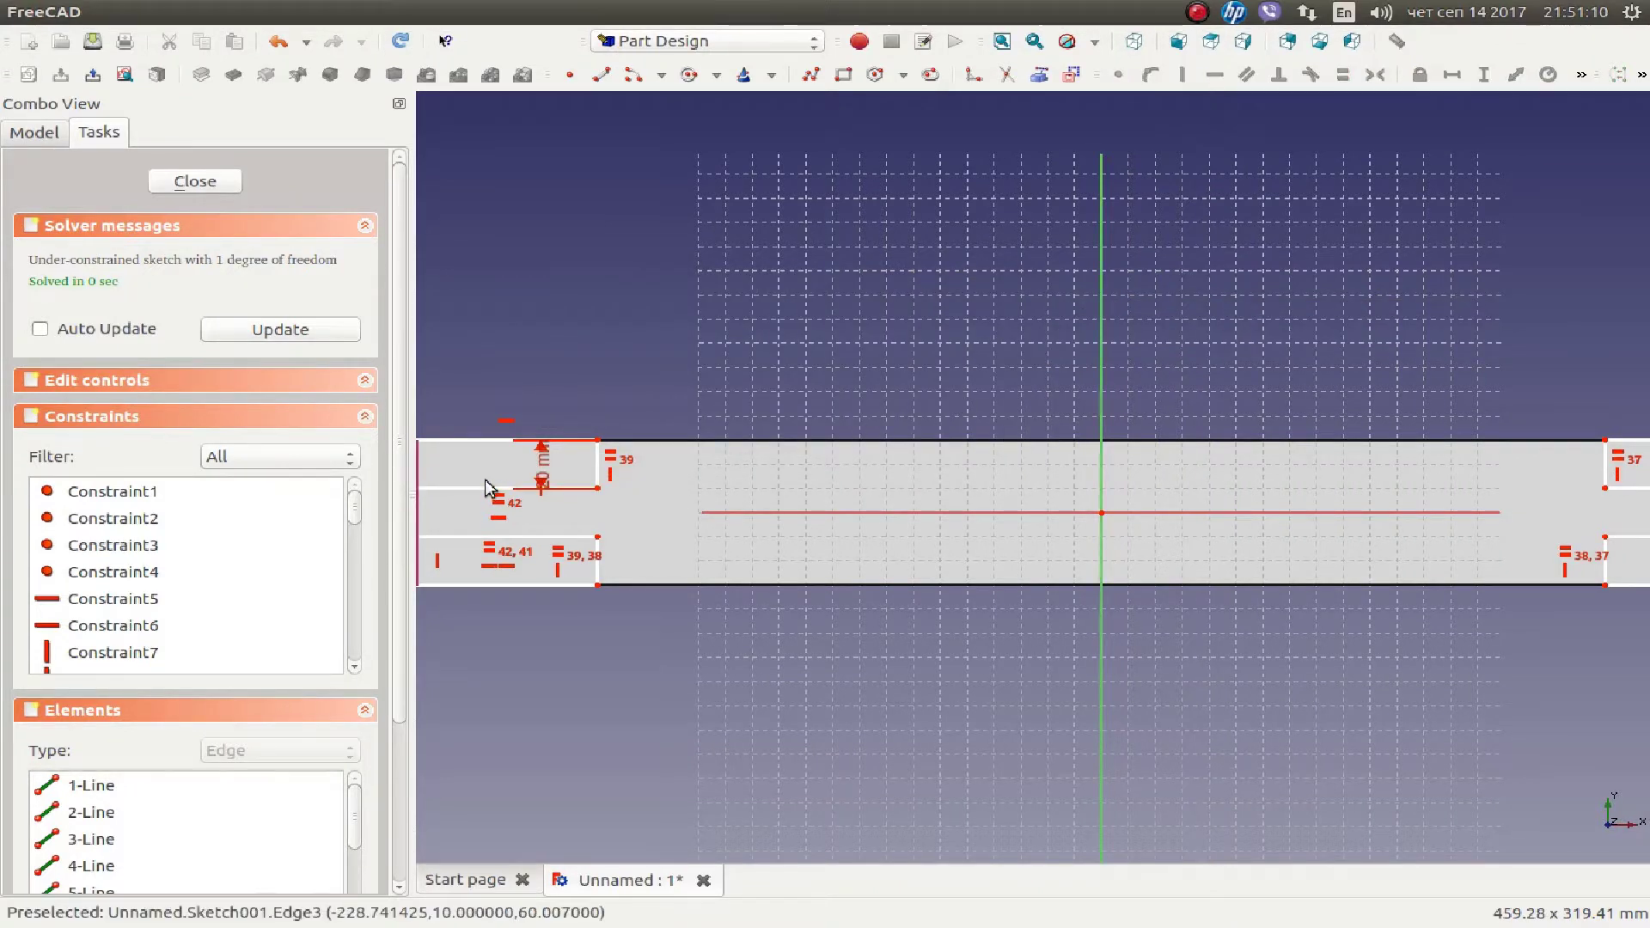
{"action": "scroll", "coordinate": [581, 481], "scroll_direction": "up", "scroll_amount": 3}
{"action": "left_click_drag", "start_coordinate": [581, 481], "coordinate": [757, 481]}
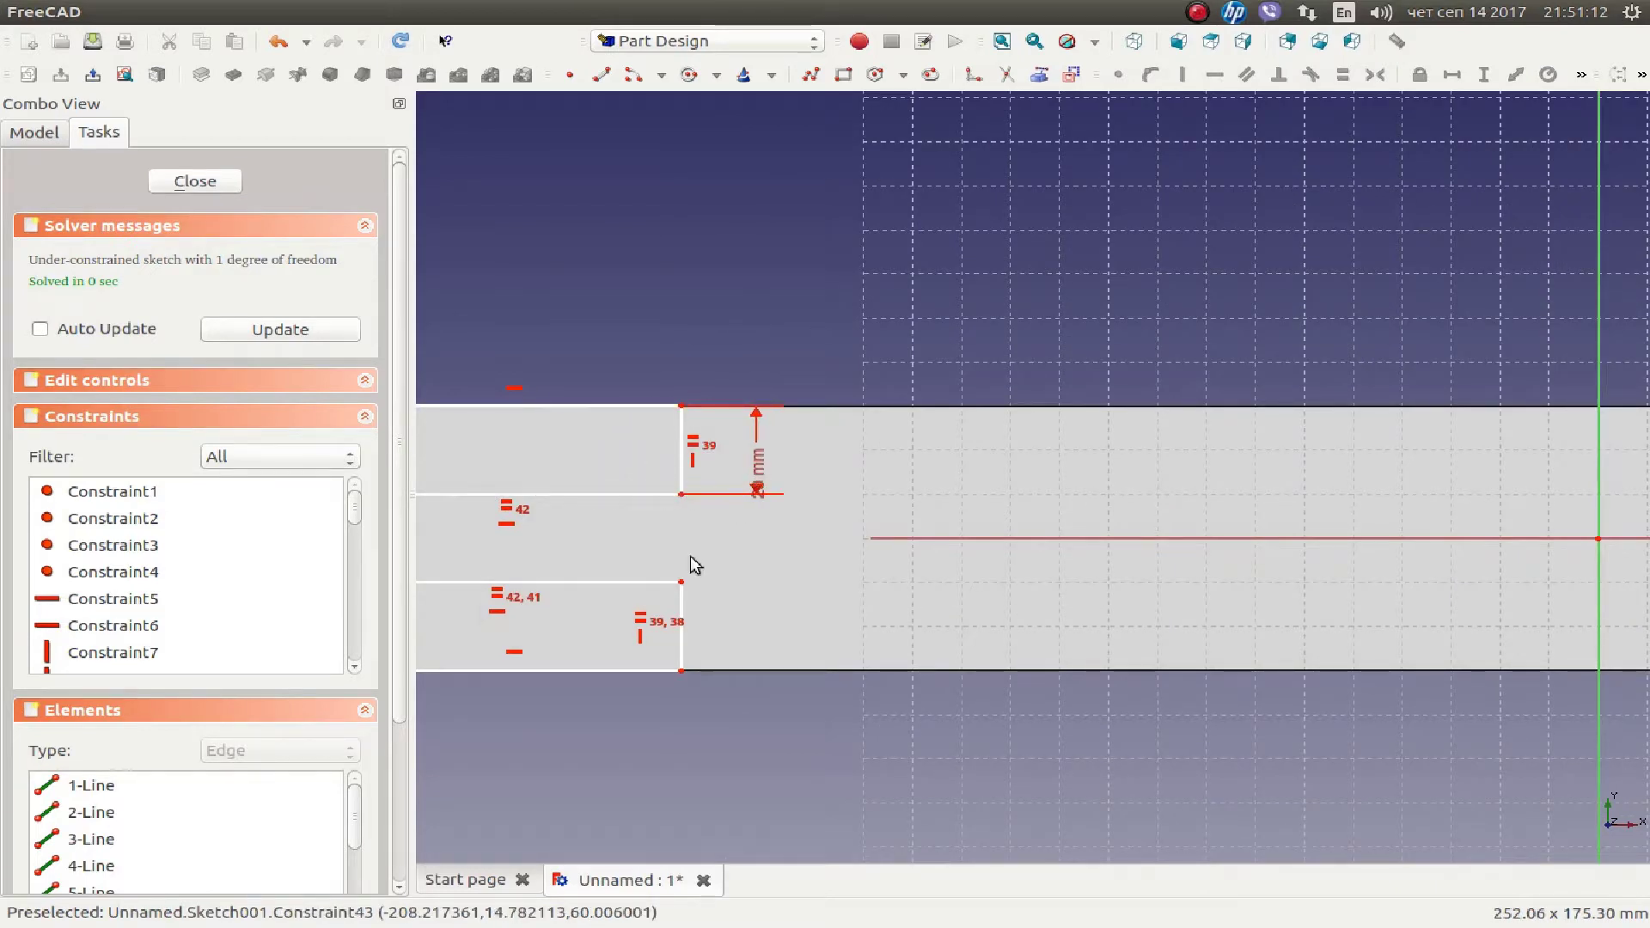
{"action": "mouse_move", "coordinate": [689, 564]}
{"action": "middle_mouse_down"}
{"action": "mouse_move", "coordinate": [995, 594]}
{"action": "mouse_move", "coordinate": [968, 554]}
{"action": "middle_mouse_up"}
Dimension the left notch length to 60 mm horizontally, fully constraining the sketch.
{"action": "left_click", "coordinate": [977, 494]}
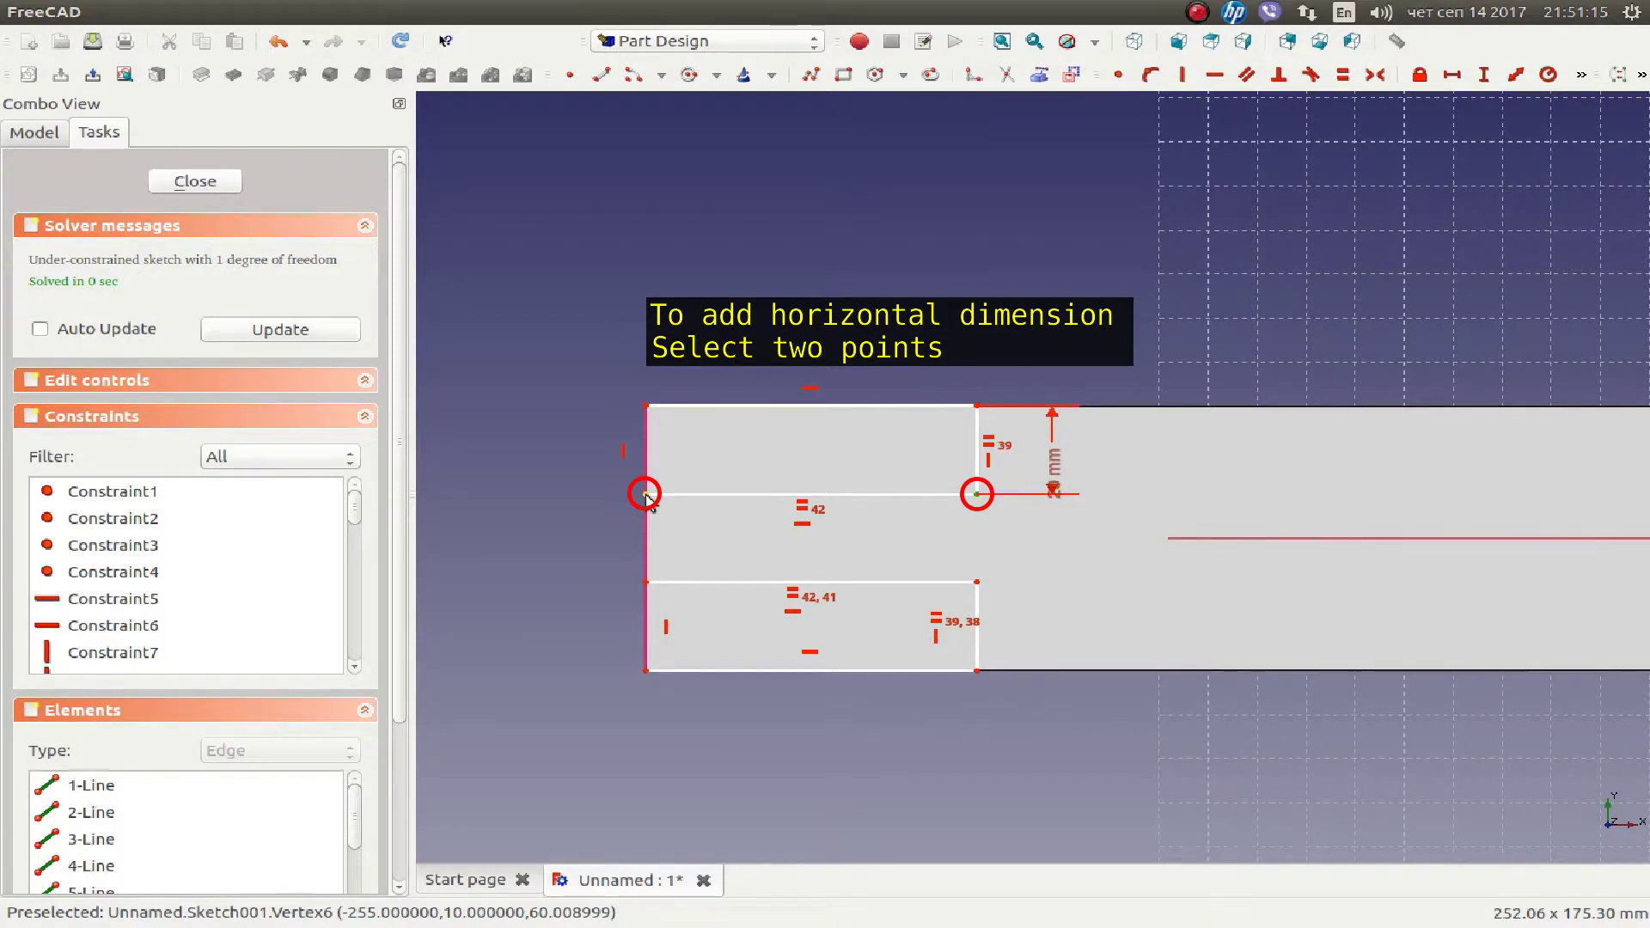
{"action": "left_click", "coordinate": [646, 494]}
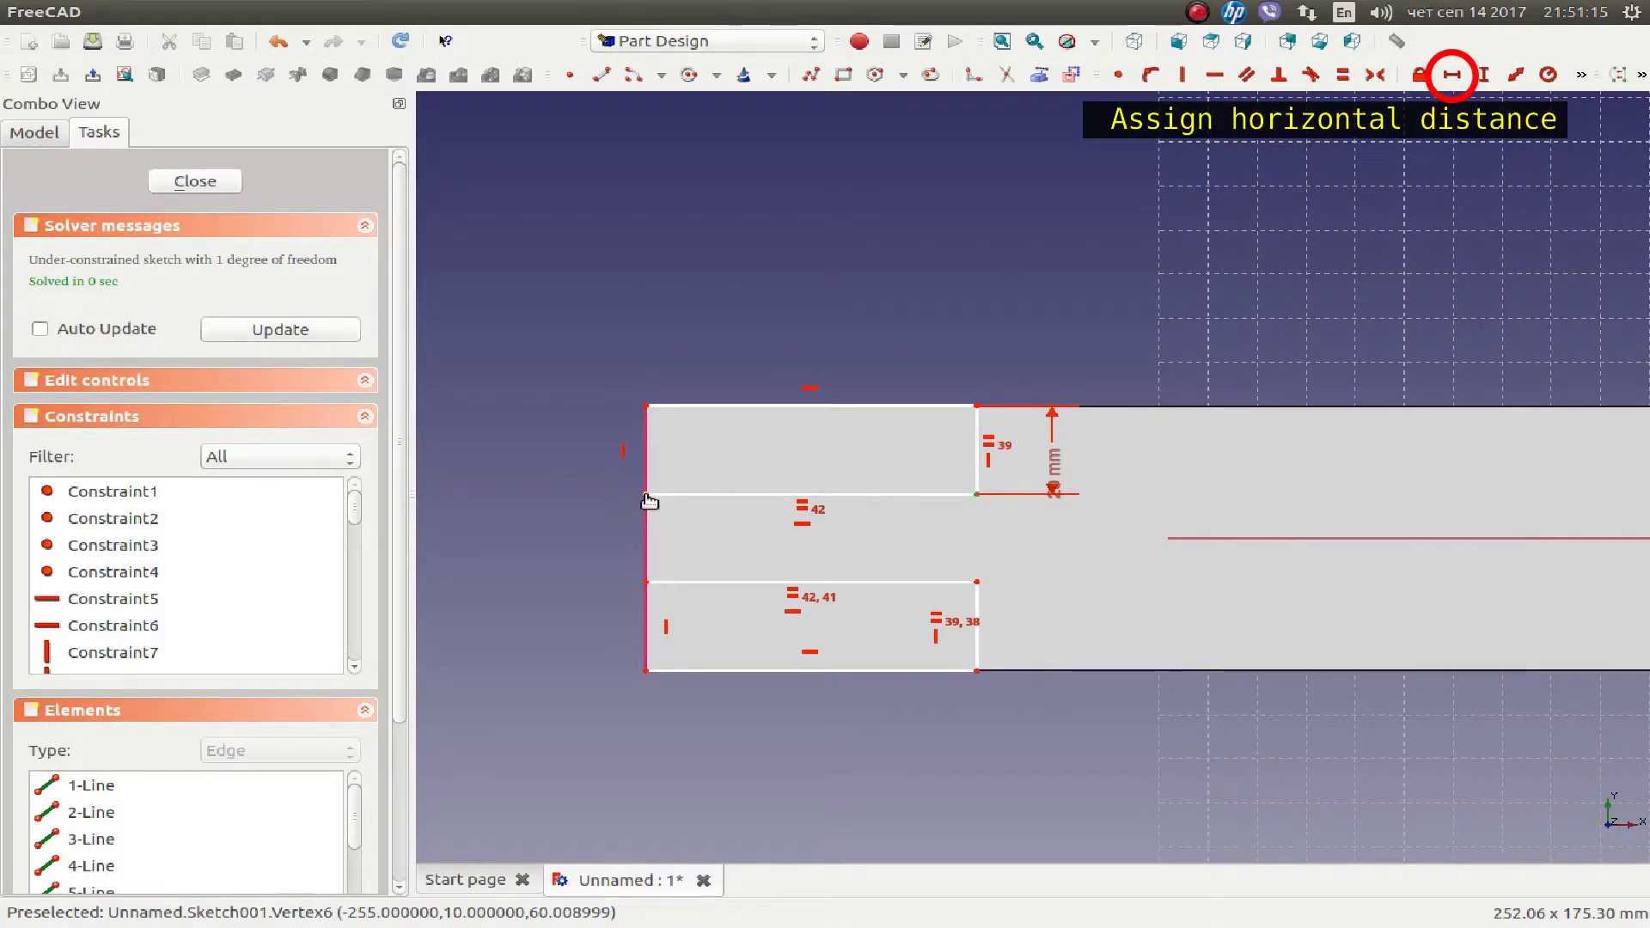
{"action": "left_click", "coordinate": [1456, 77]}
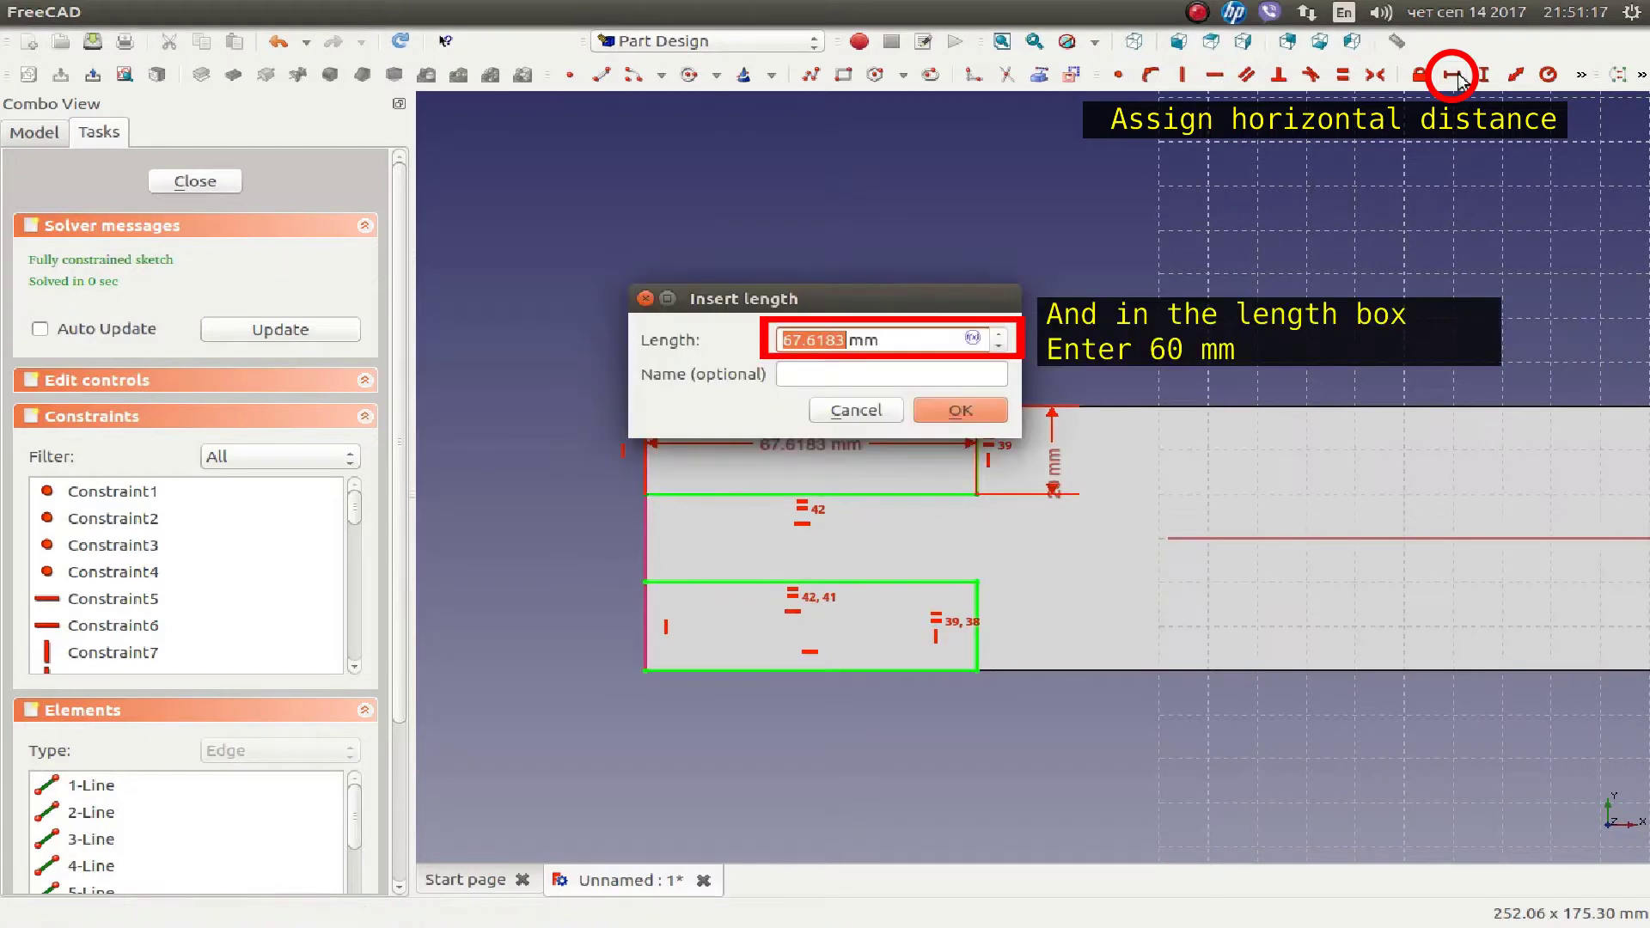
{"action": "type", "text": "60"}
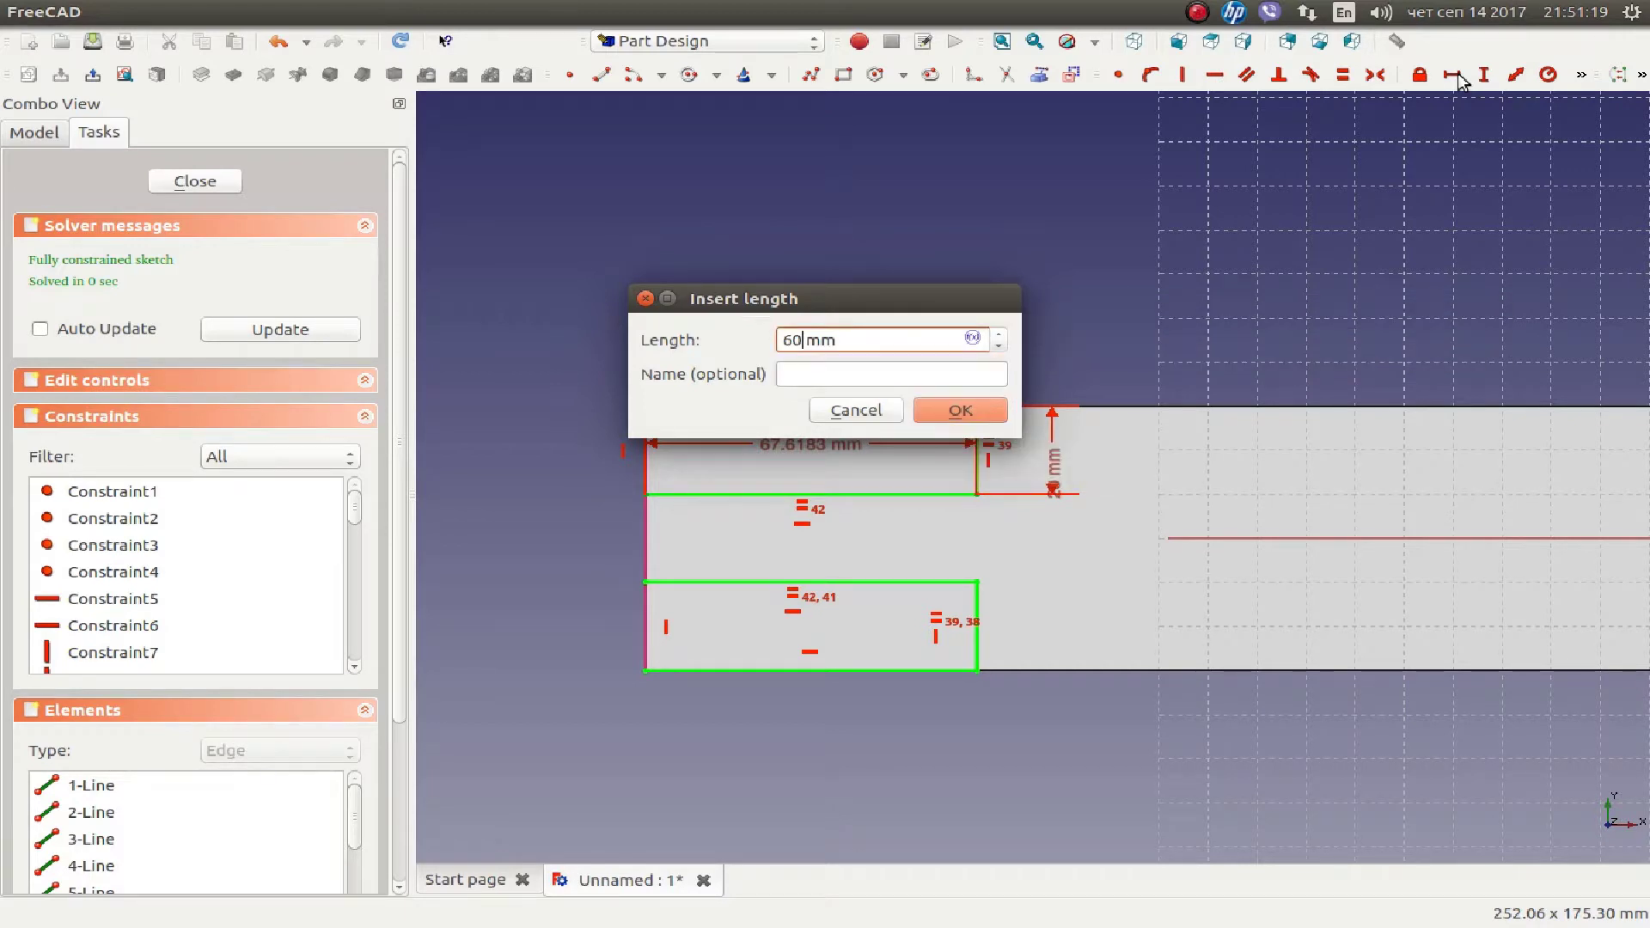
{"action": "key", "text": "Return"}
{"action": "scroll", "coordinate": [1152, 538], "scroll_direction": "down", "scroll_amount": 3}
{"action": "middle_click_drag", "start_coordinate": [1152, 538], "coordinate": [687, 528]}
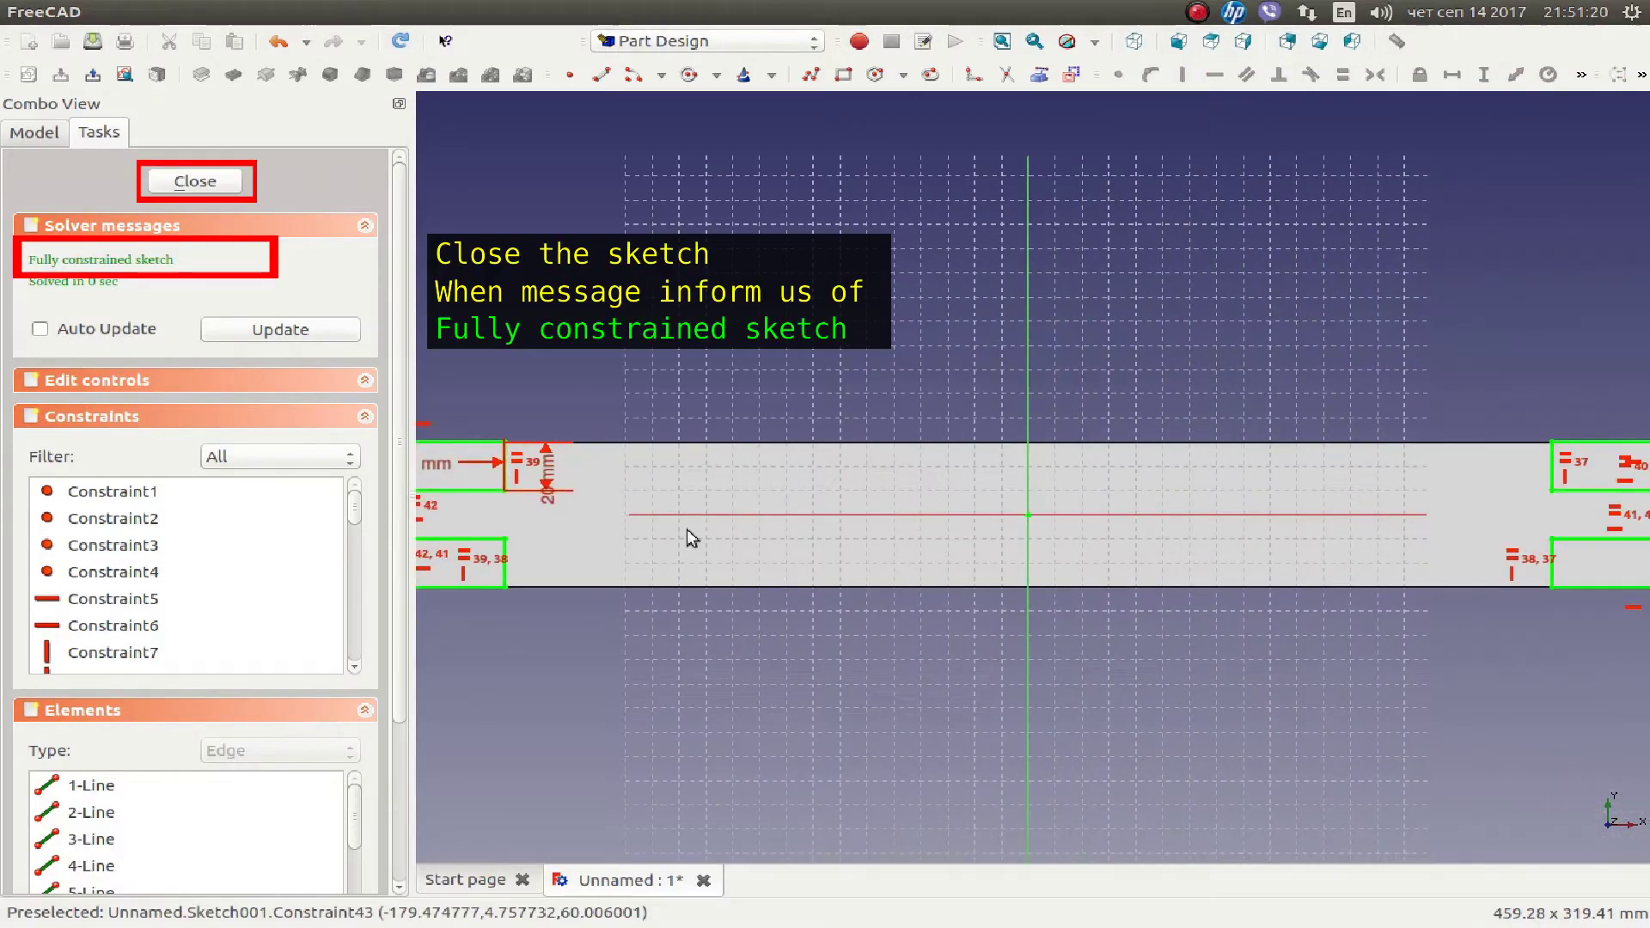
{"action": "scroll", "coordinate": [803, 504], "scroll_direction": "down", "scroll_amount": 2}
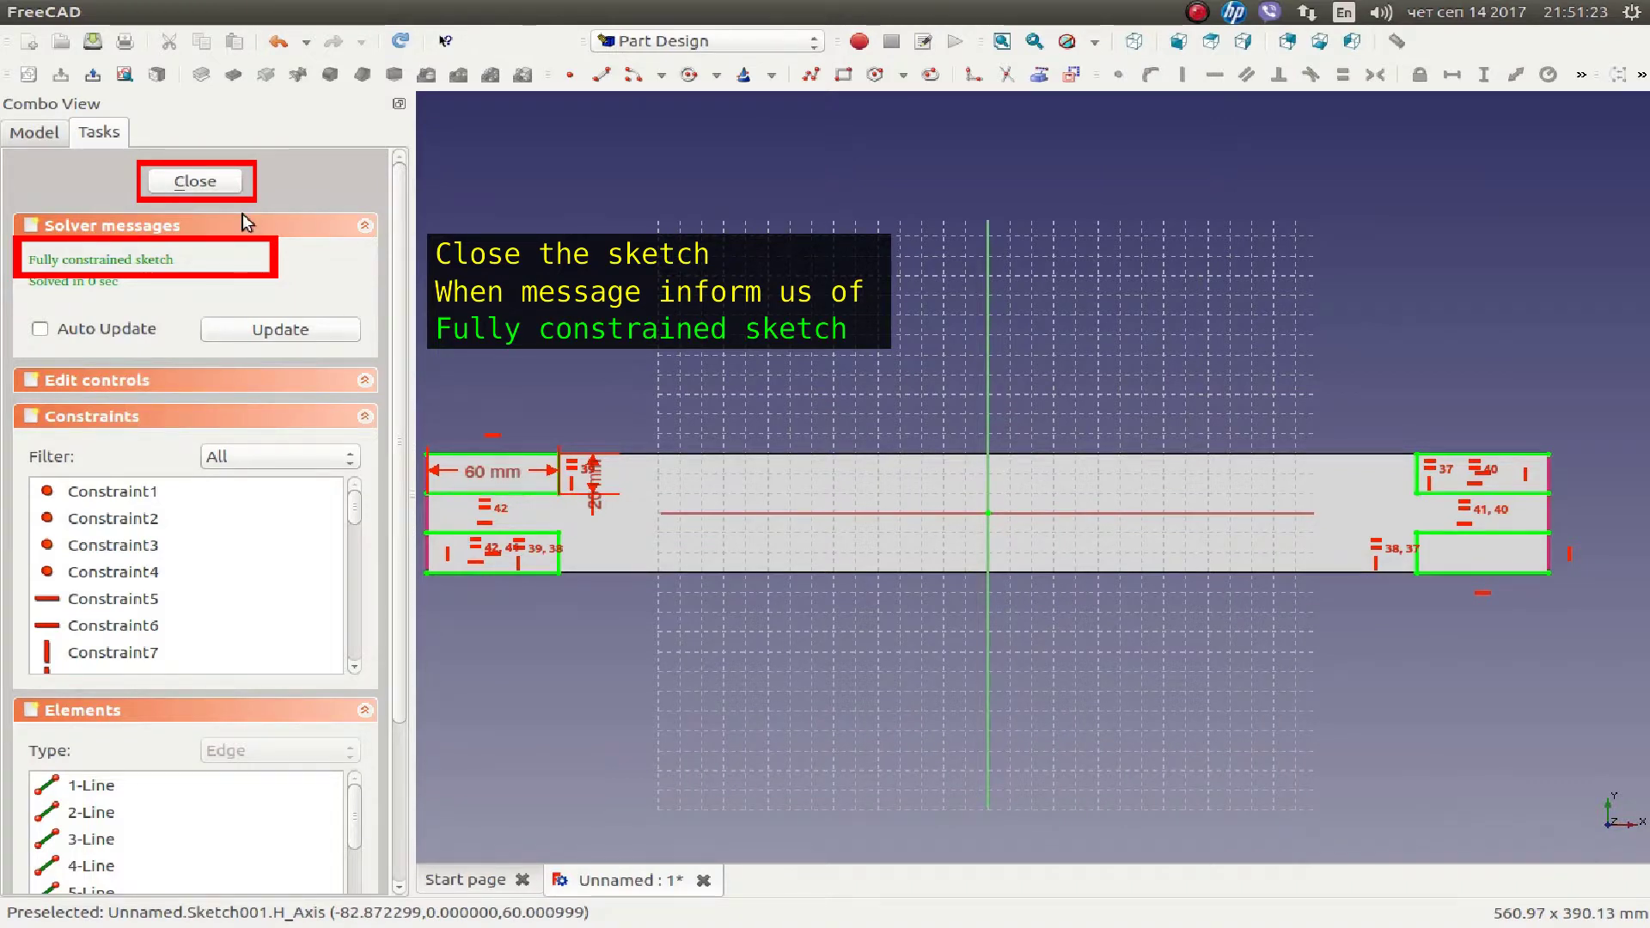
Pocket the end-notch sketch 'To first' to leave tenons at both ends, then select the bar's long side face.
{"action": "left_click", "coordinate": [208, 183]}
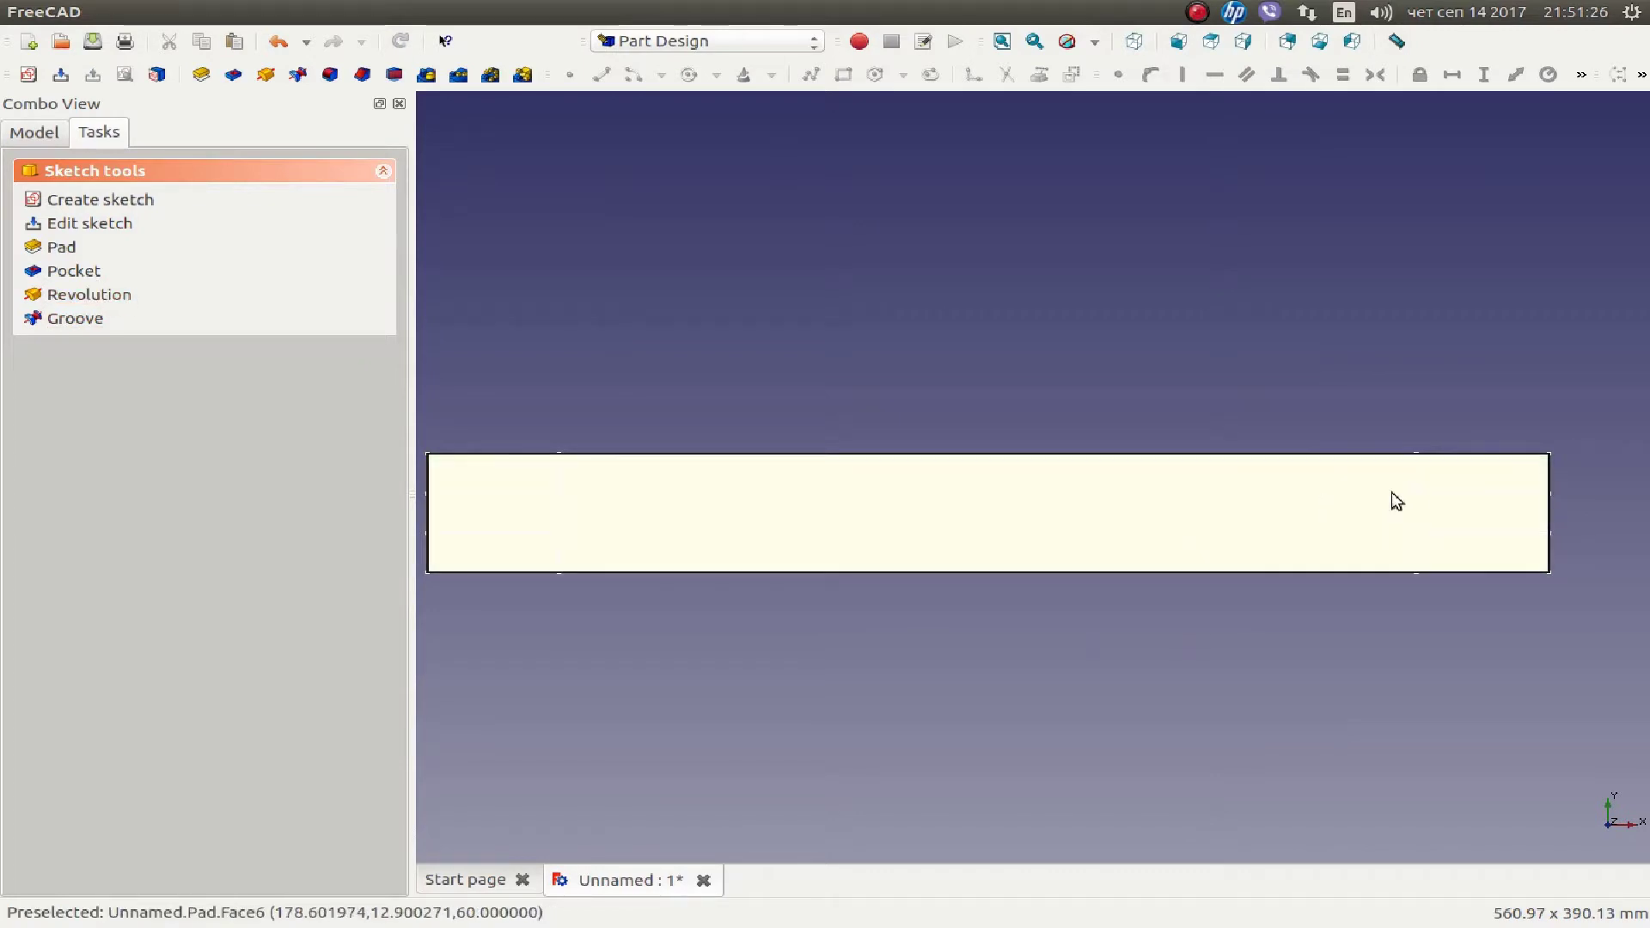
{"action": "mouse_move", "coordinate": [1299, 519]}
{"action": "middle_mouse_down"}
{"action": "mouse_move", "coordinate": [1328, 555]}
{"action": "mouse_move", "coordinate": [1215, 570]}
{"action": "mouse_move", "coordinate": [1112, 559]}
{"action": "middle_mouse_up"}
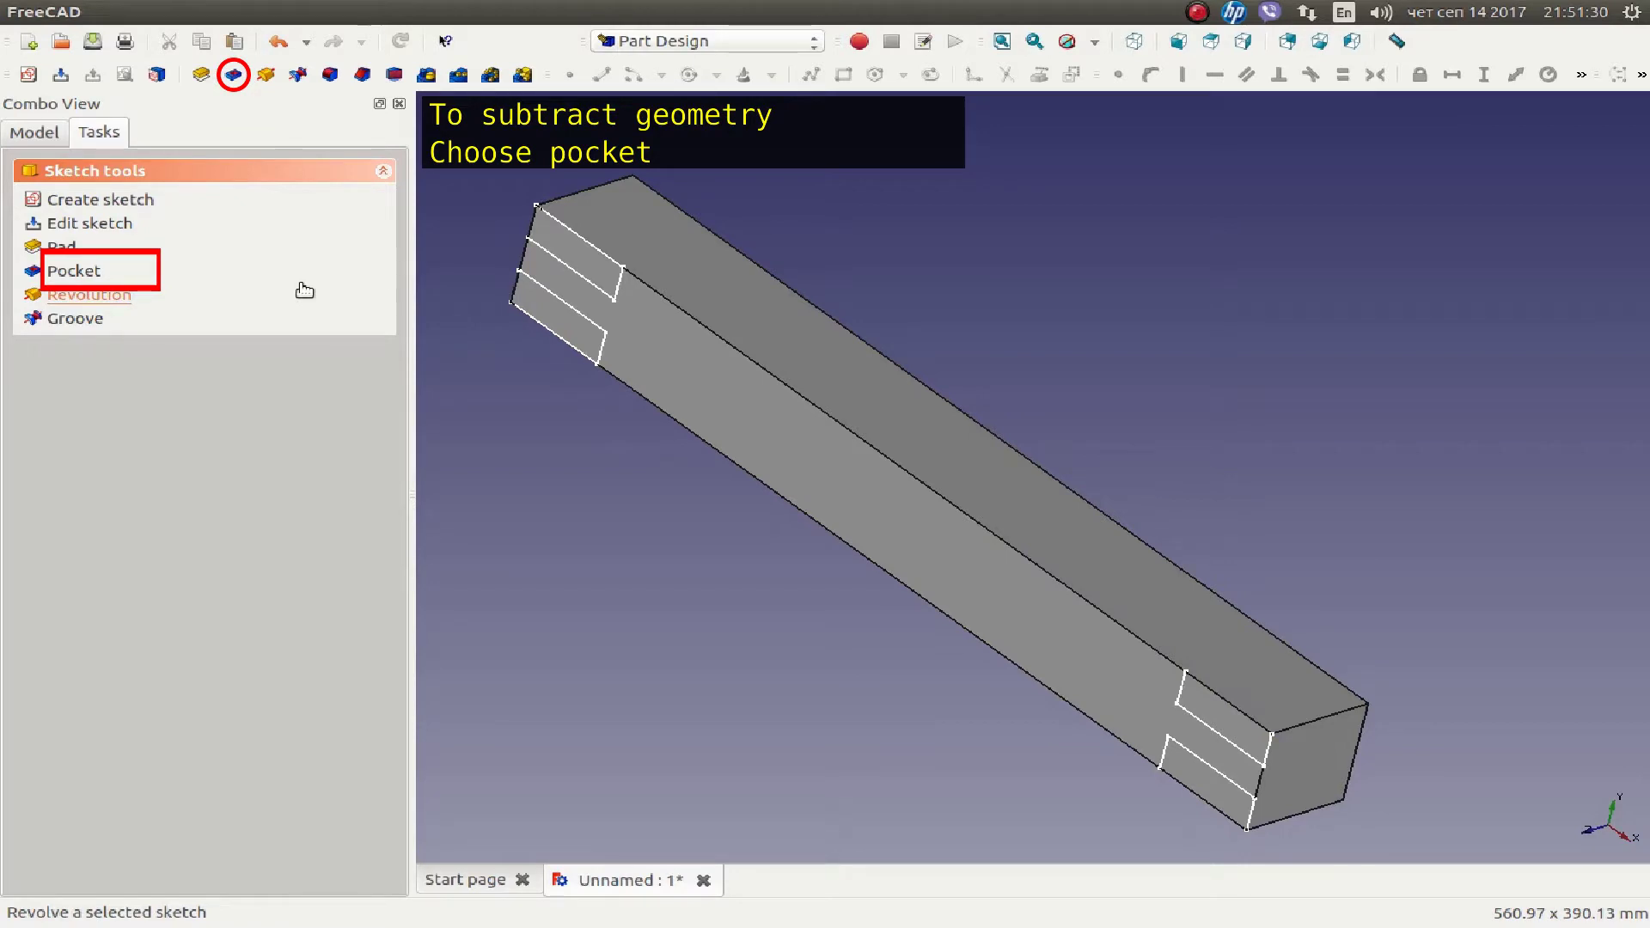
{"action": "left_click", "coordinate": [70, 274]}
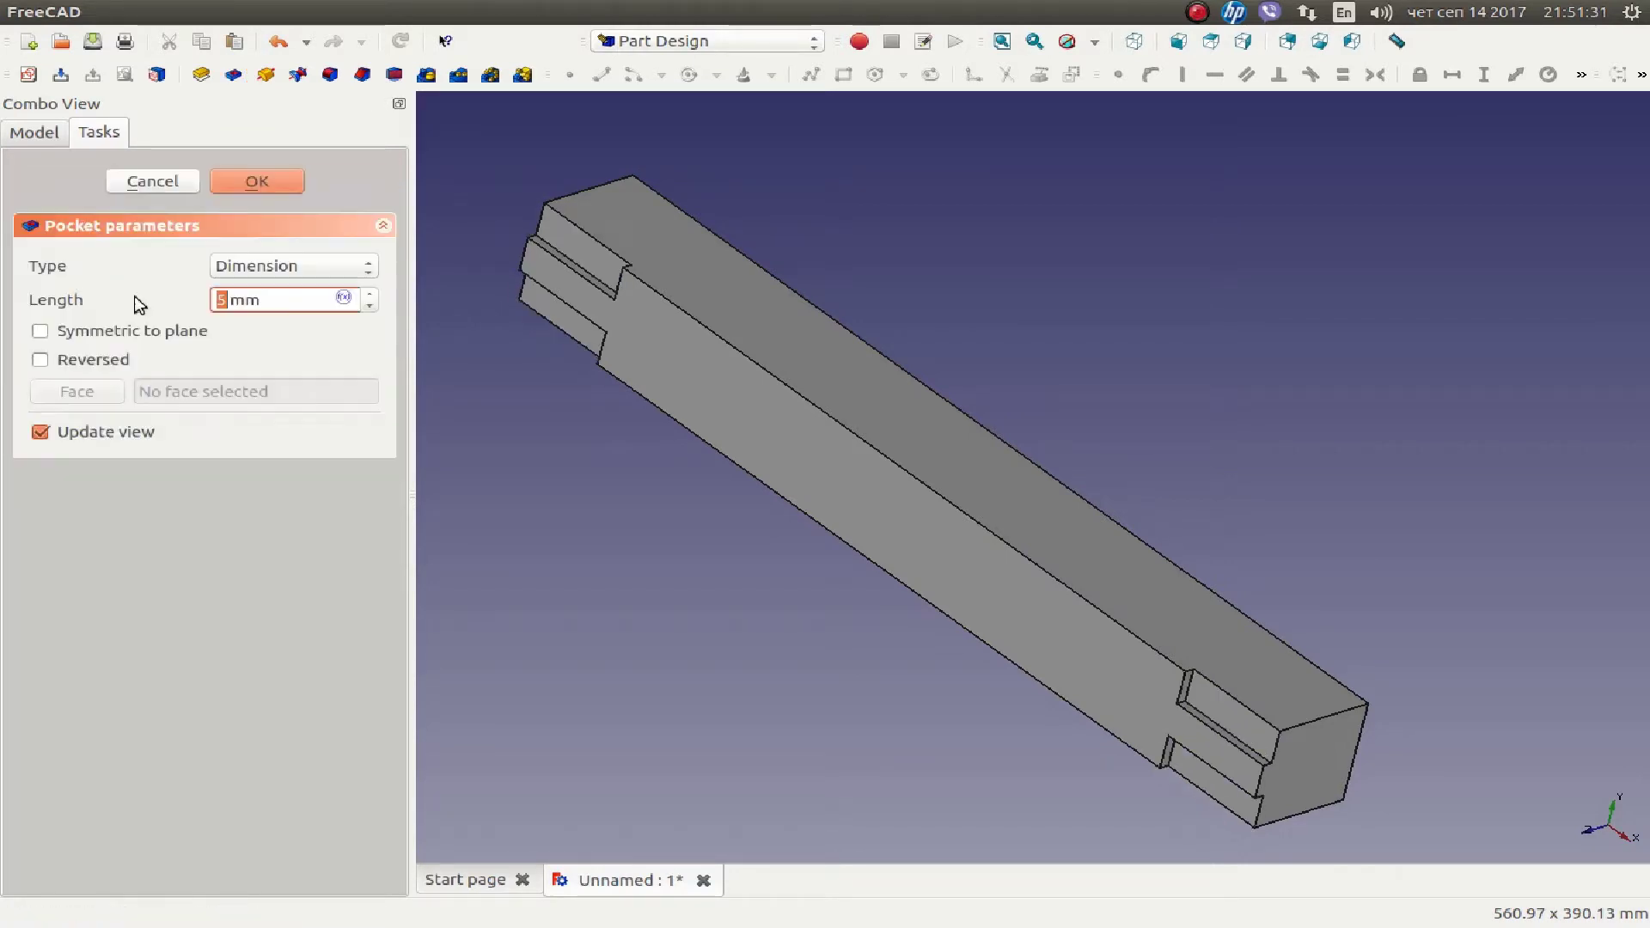
{"action": "left_click", "coordinate": [314, 273]}
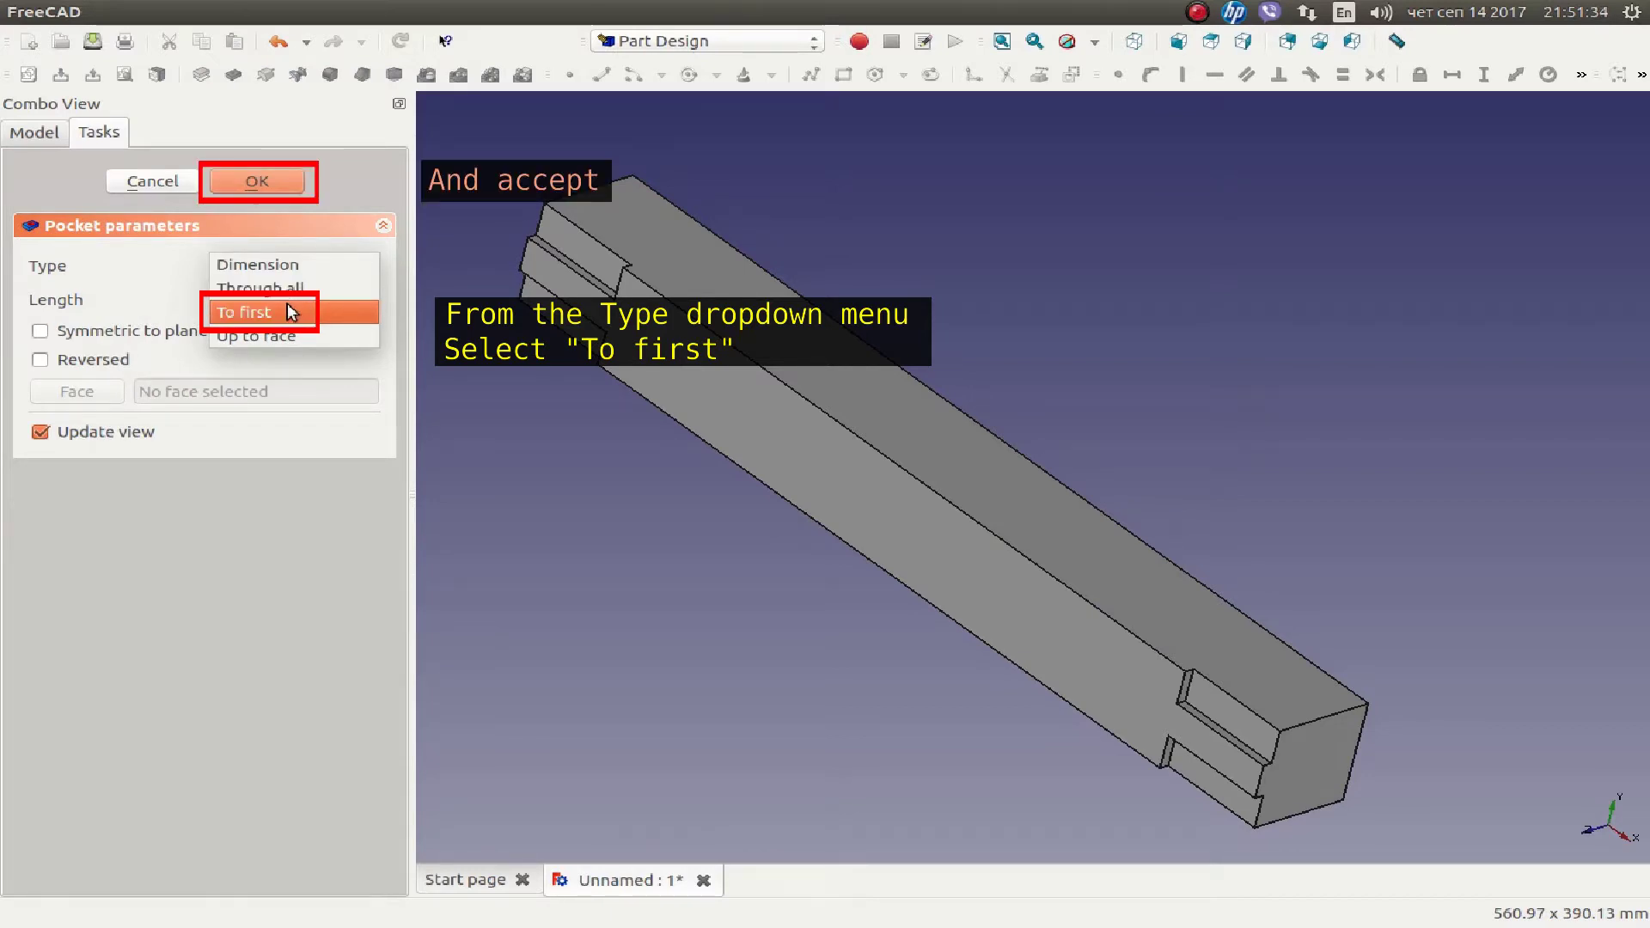
{"action": "left_click", "coordinate": [290, 311]}
{"action": "left_click", "coordinate": [266, 179]}
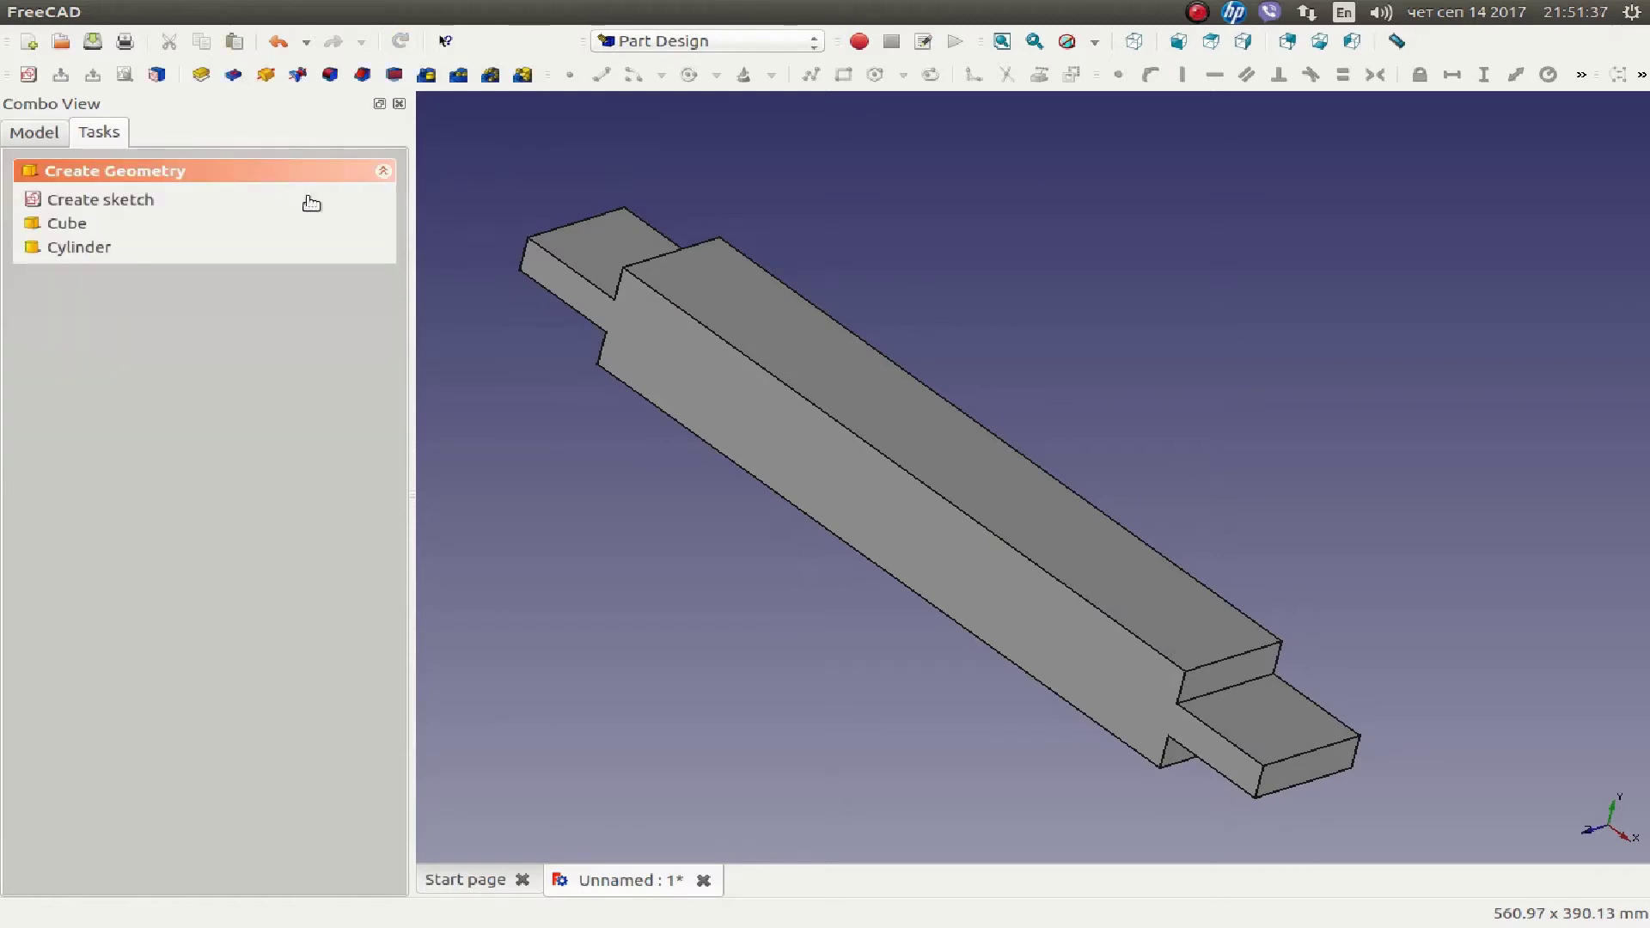
{"action": "left_click", "coordinate": [1133, 49]}
{"action": "left_click", "coordinate": [872, 442]}
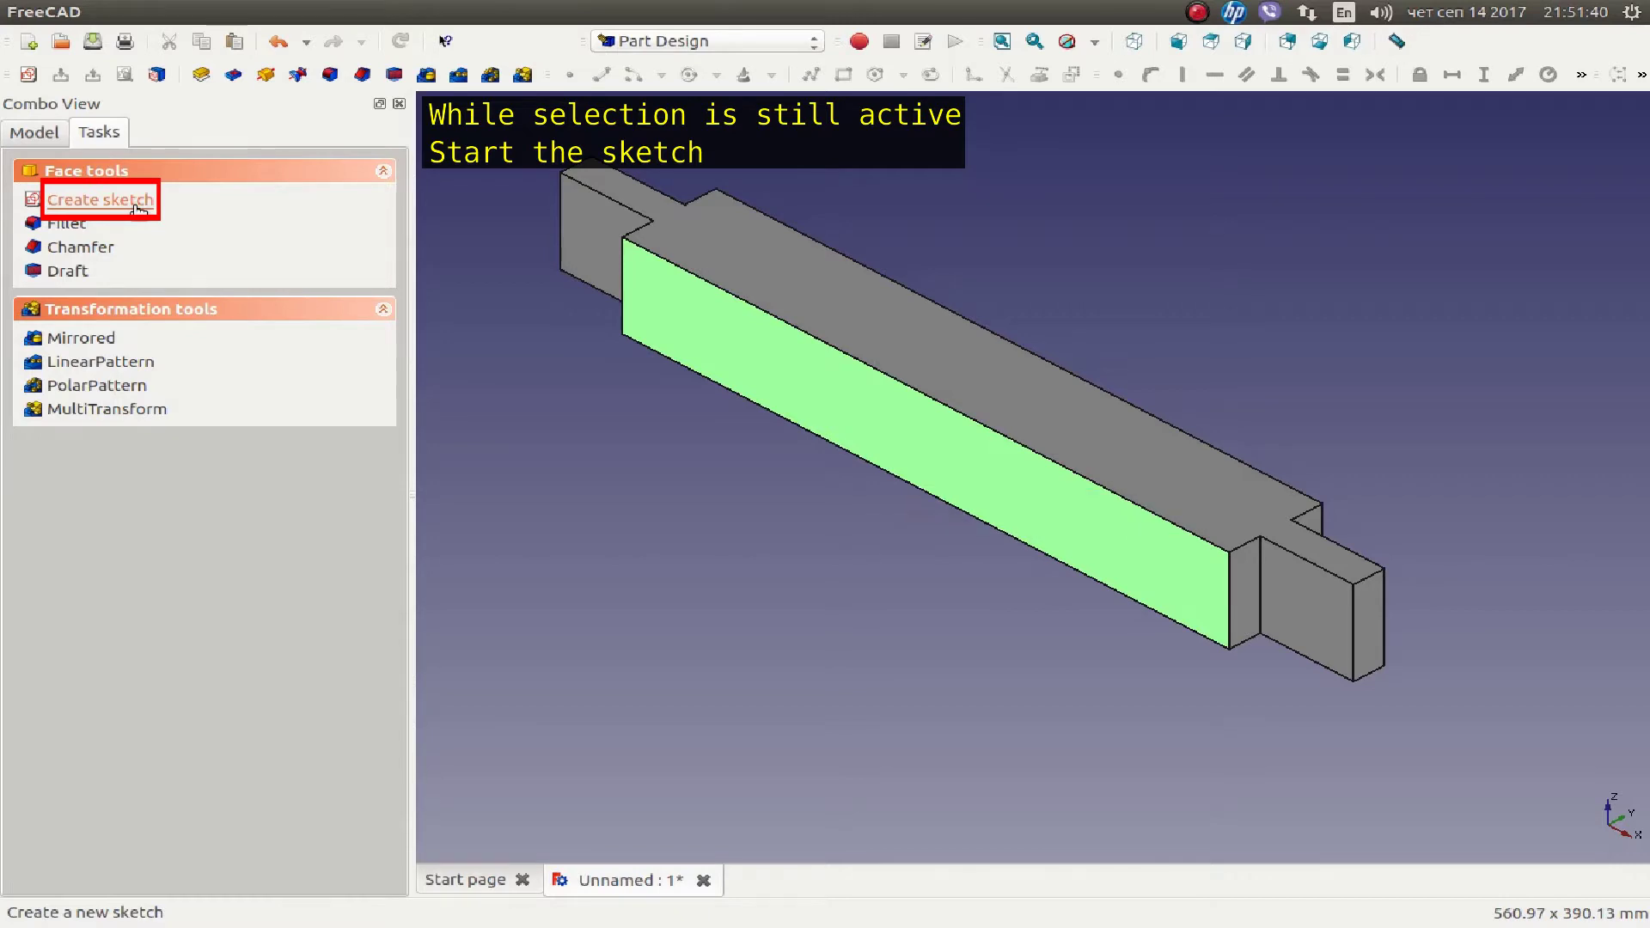
Start a sketch on the bar's side face and draw a rectangle.
{"action": "left_click", "coordinate": [136, 209]}
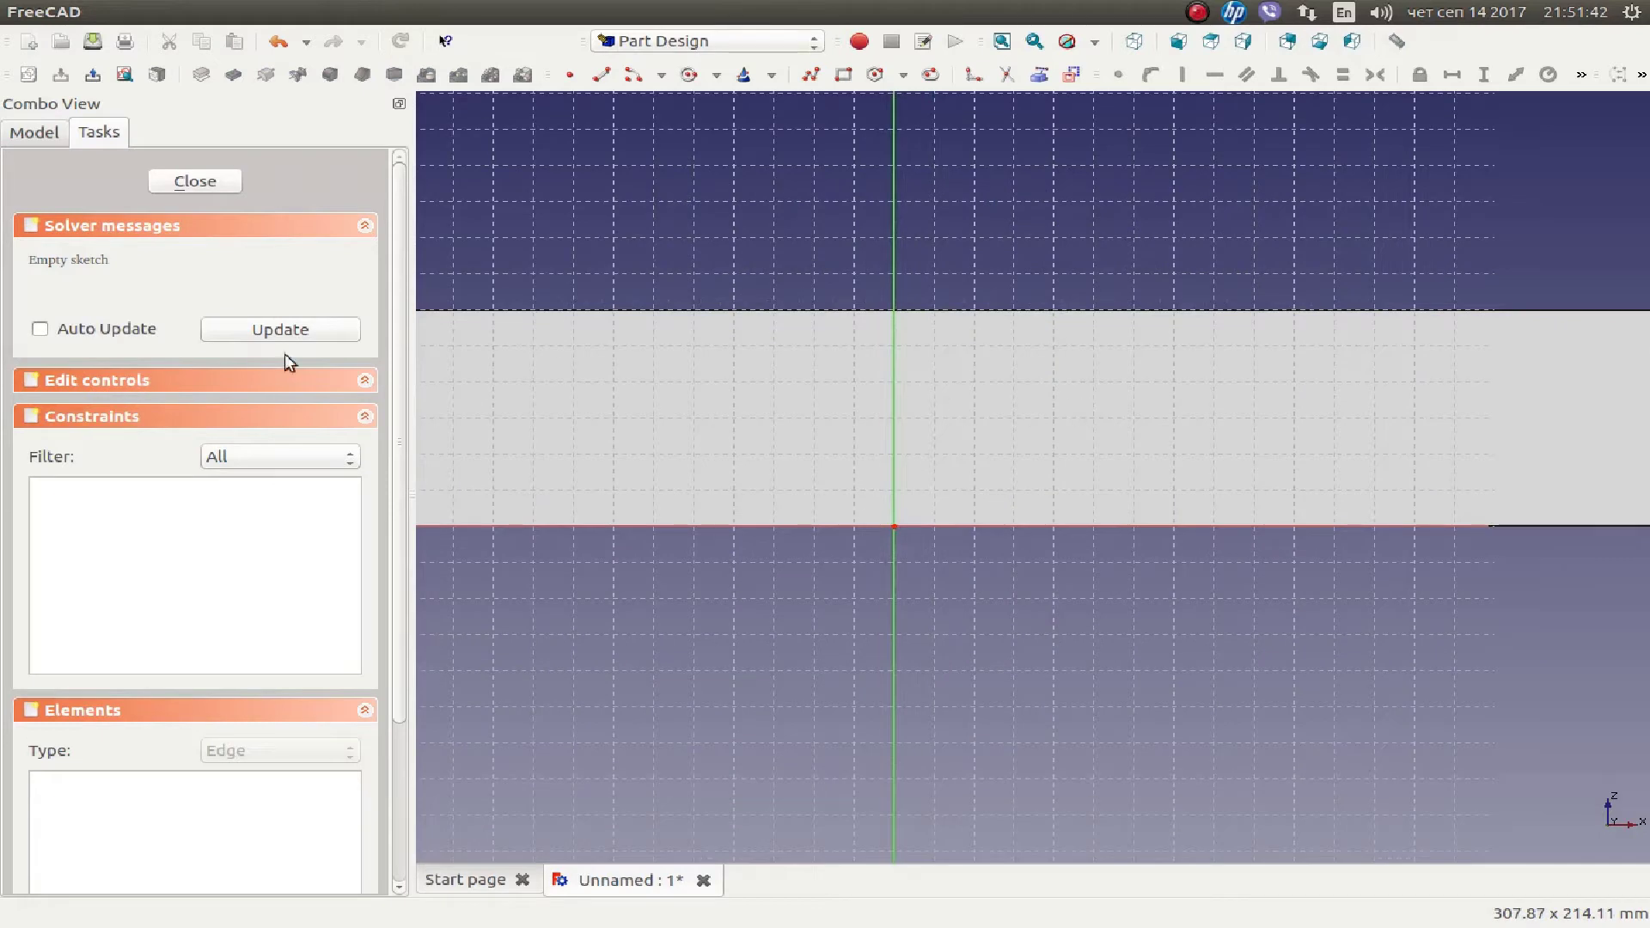
{"action": "left_click", "coordinate": [843, 75]}
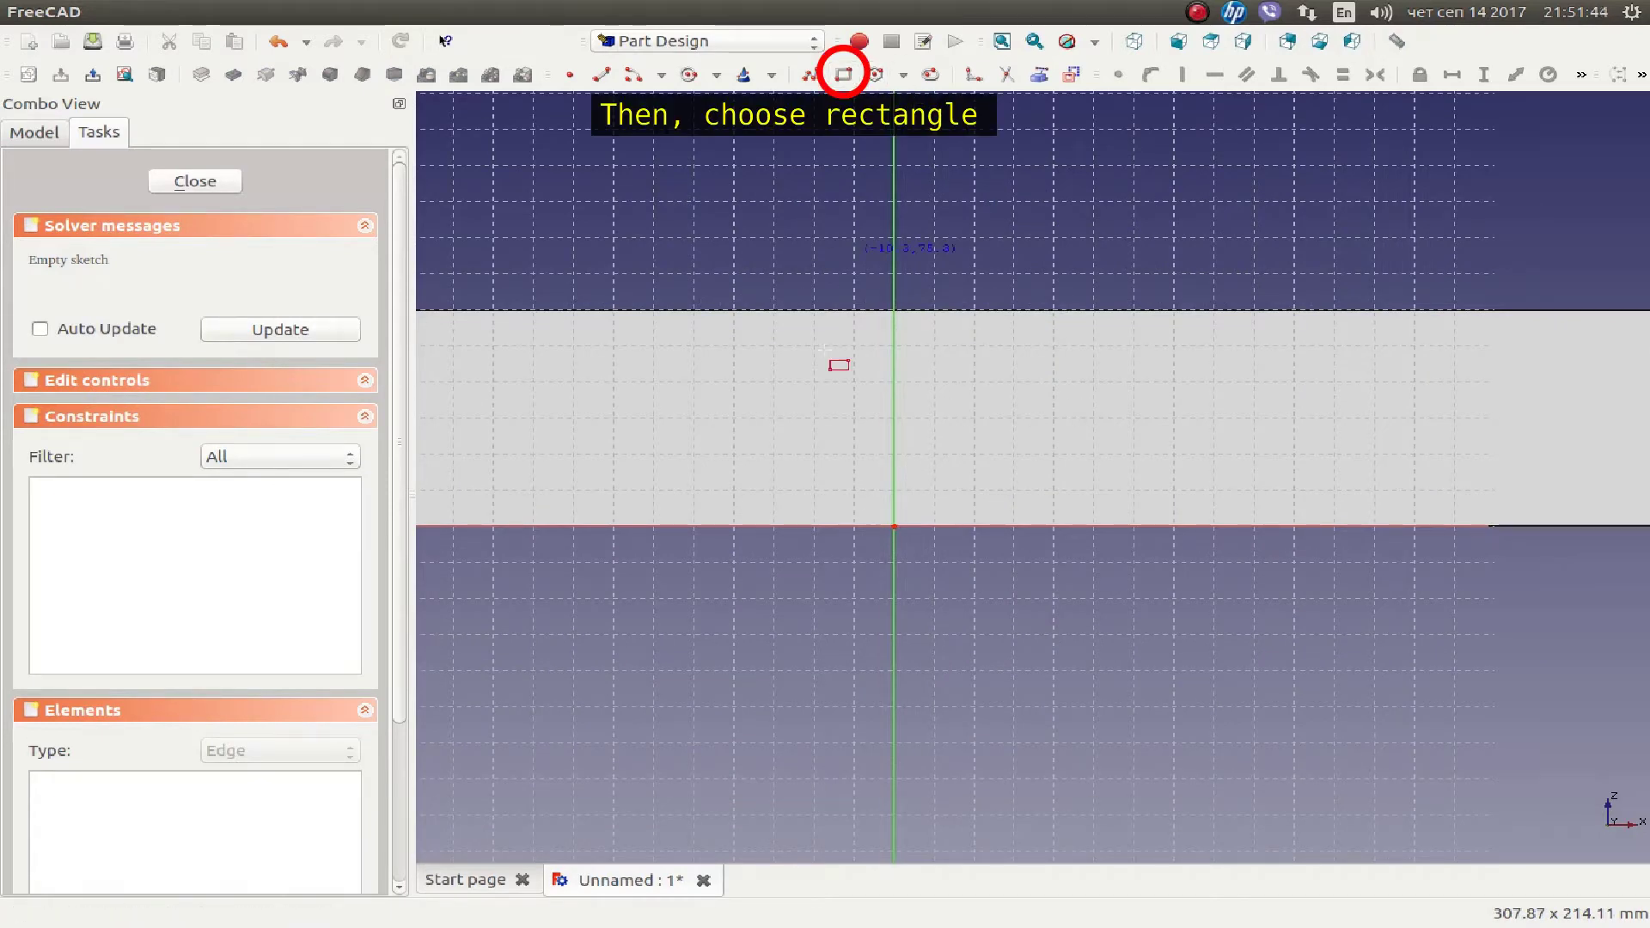
{"action": "left_click", "coordinate": [749, 381]}
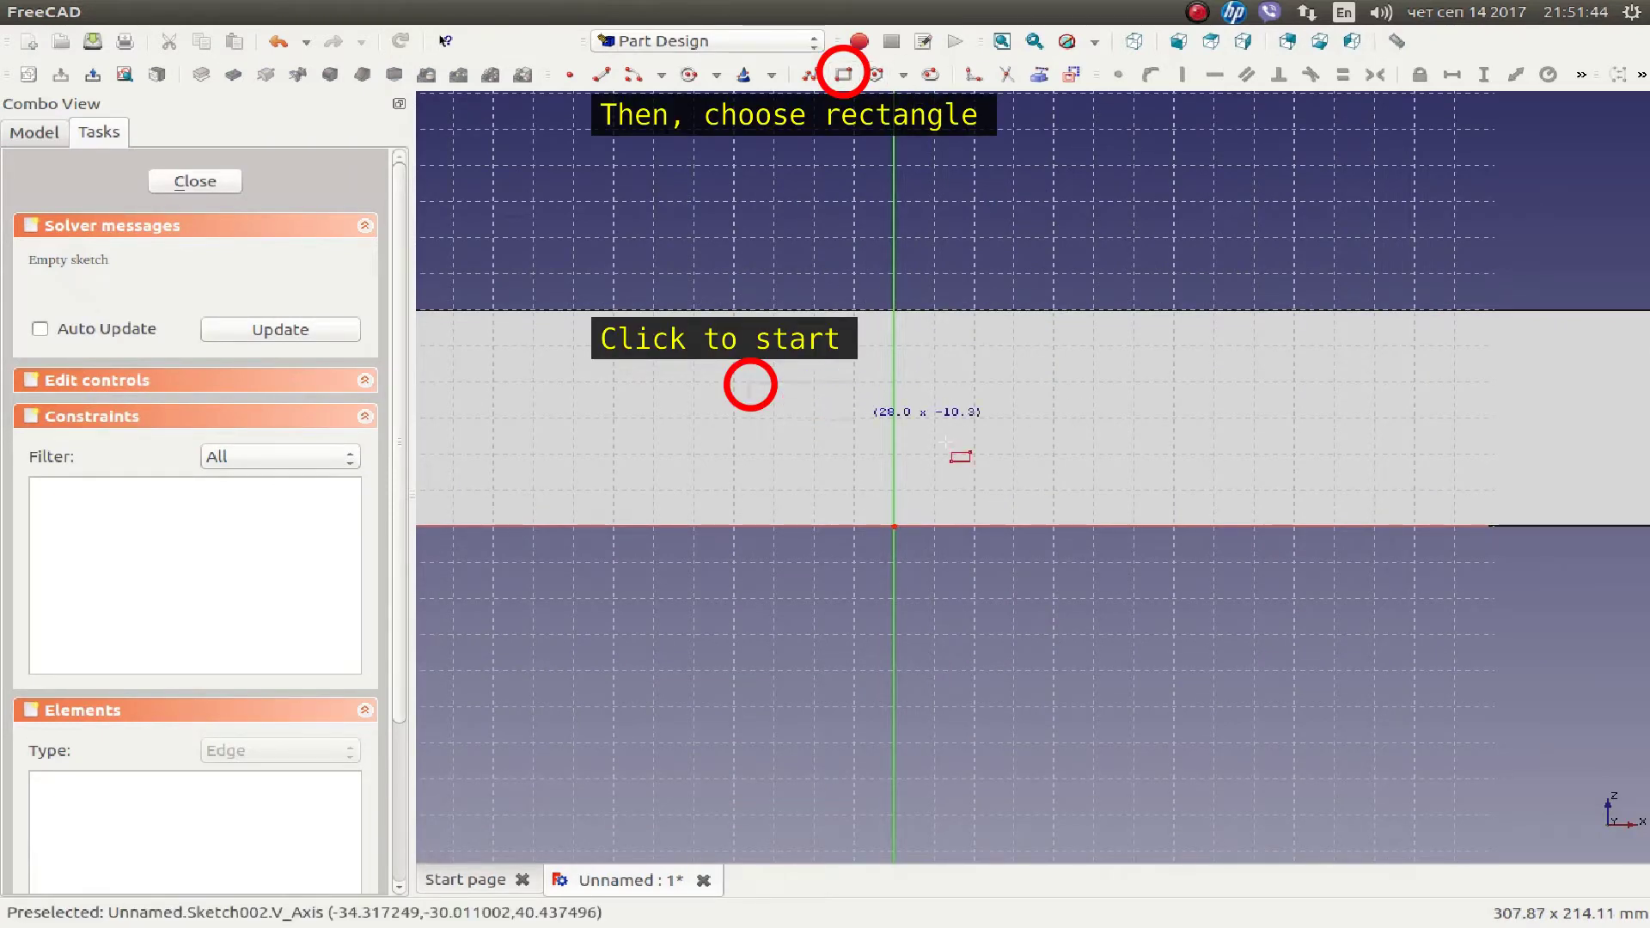
{"action": "left_click", "coordinate": [1066, 466]}
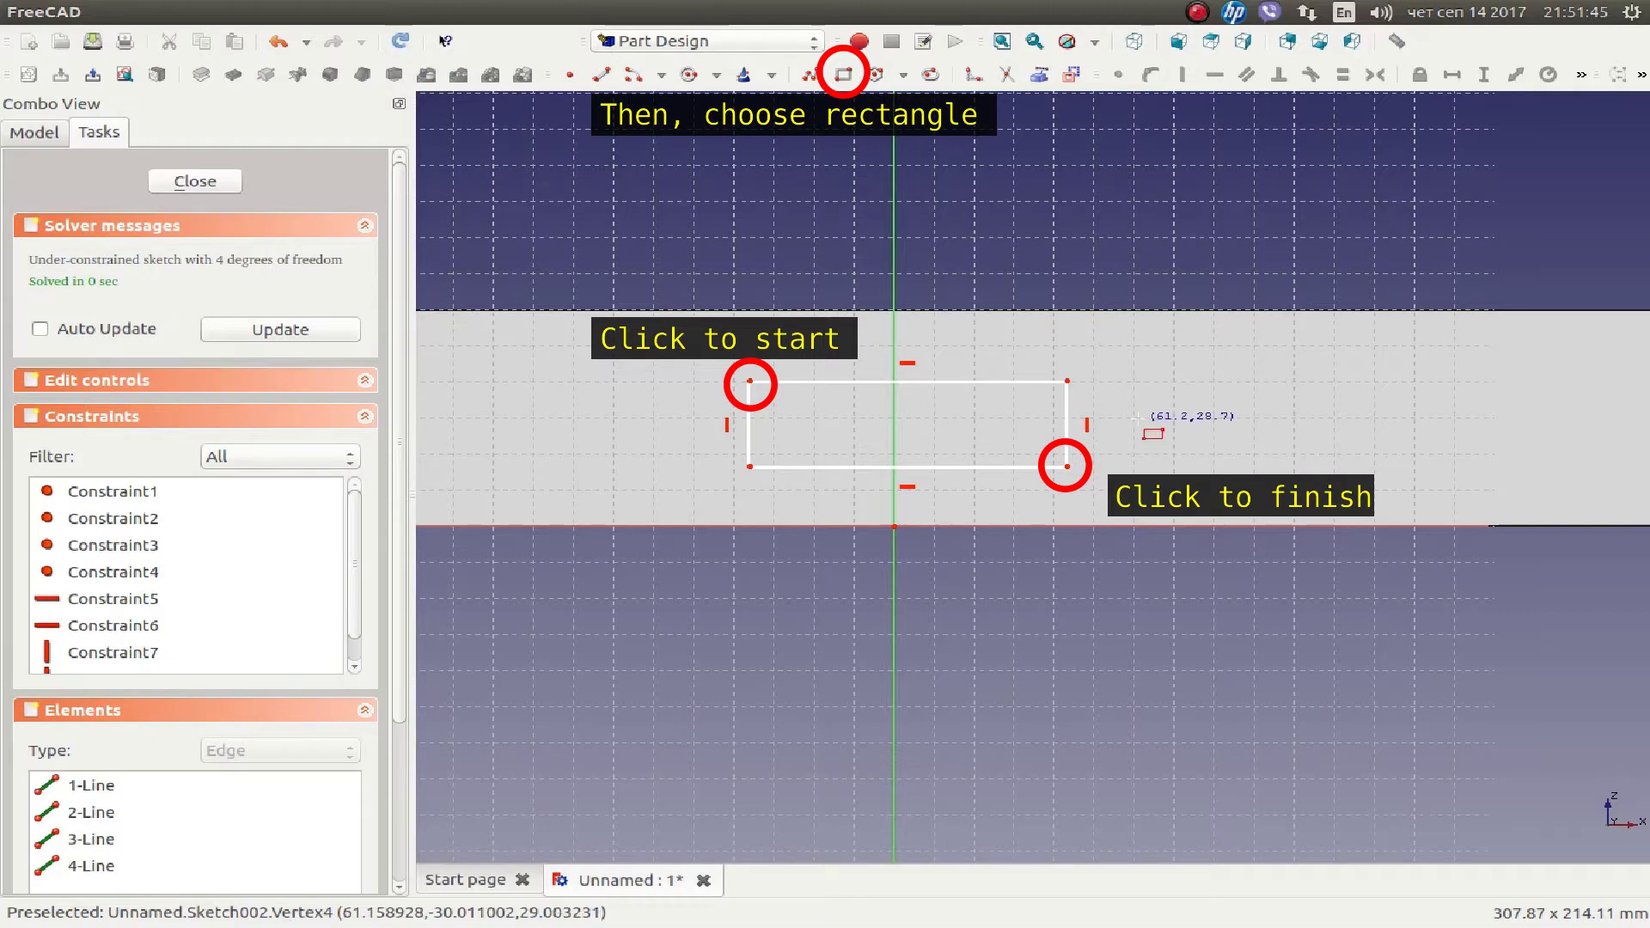
Make the rectangle's top corners symmetric about the vertical axis.
{"action": "left_click", "coordinate": [1067, 380]}
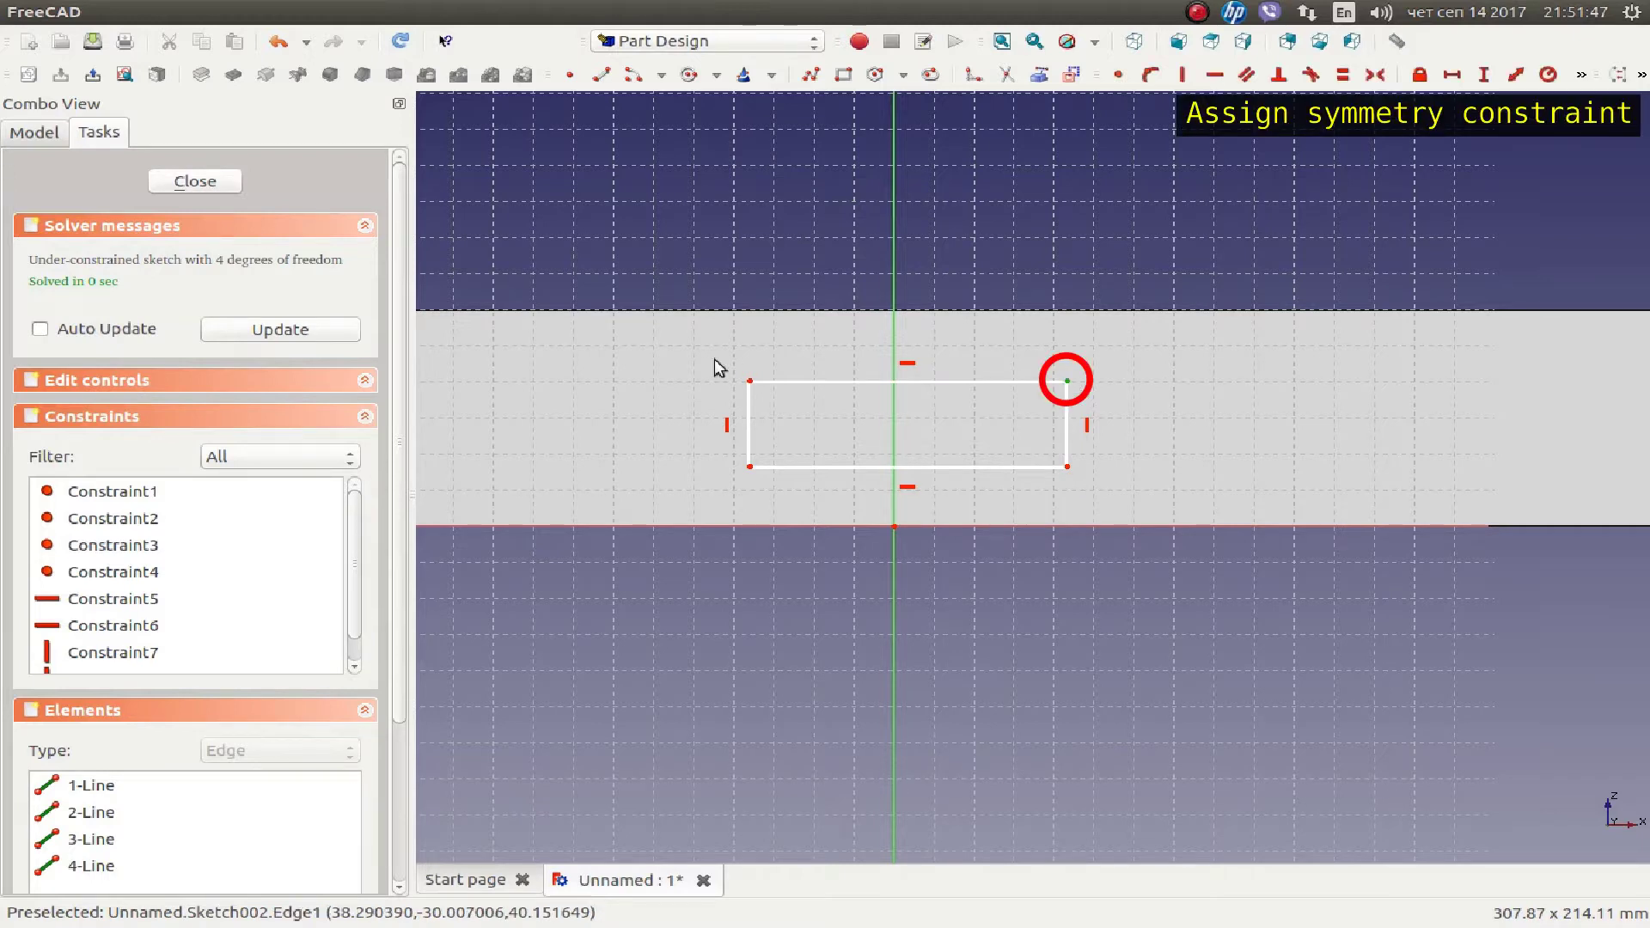
{"action": "left_click", "coordinate": [749, 380]}
{"action": "left_click", "coordinate": [892, 347]}
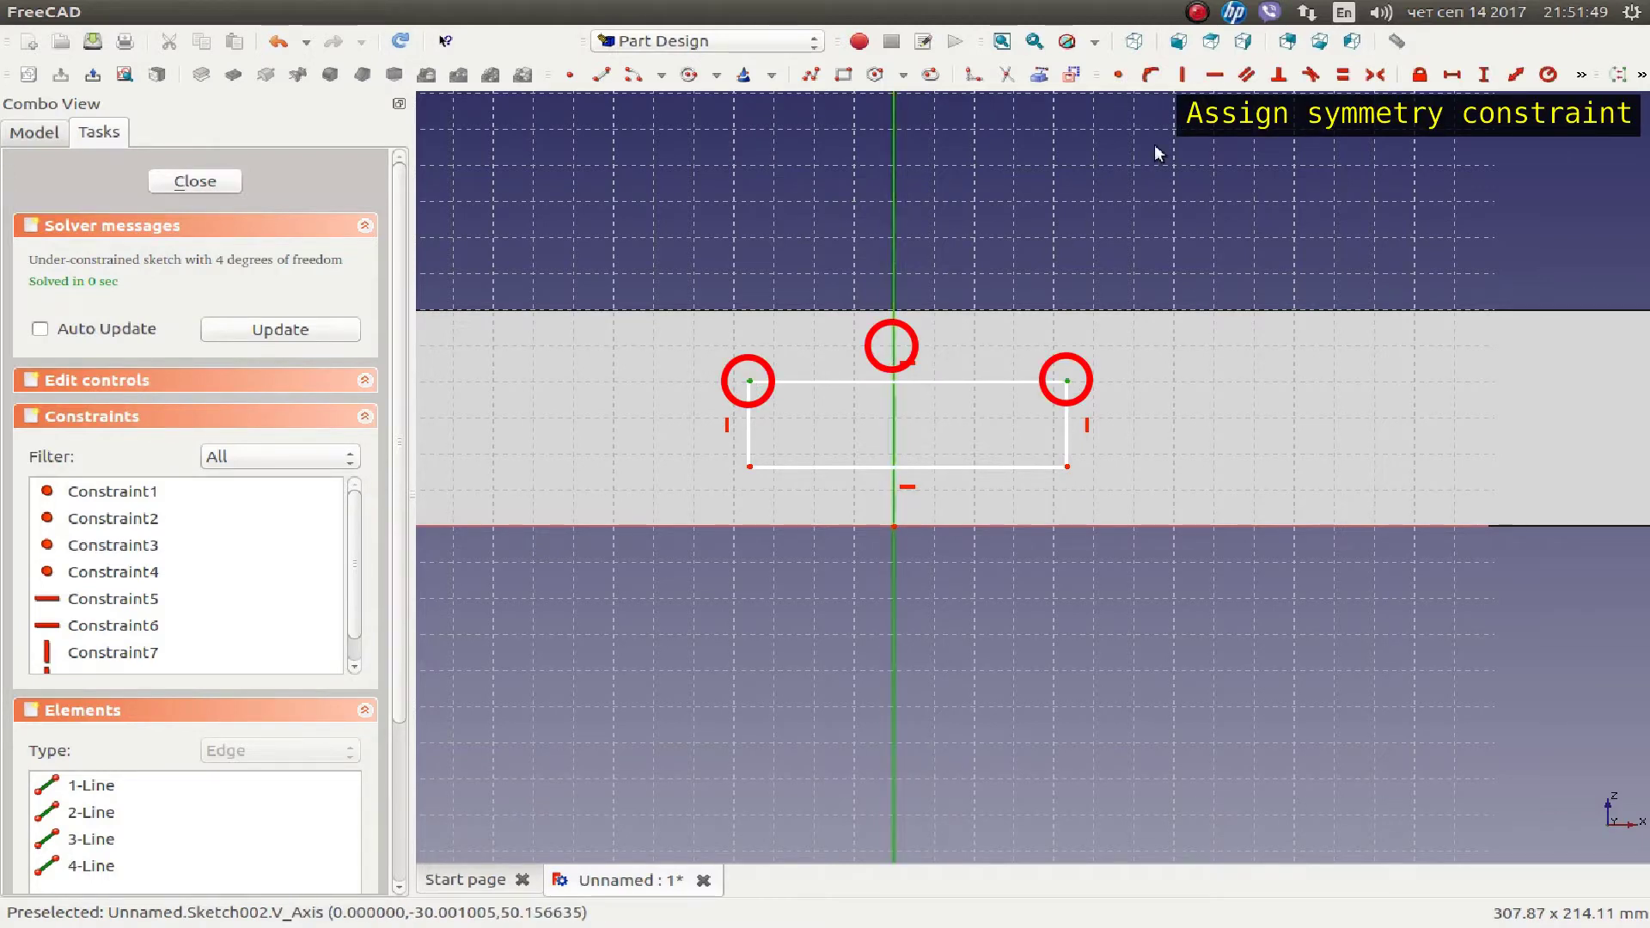
{"action": "left_click", "coordinate": [1374, 76]}
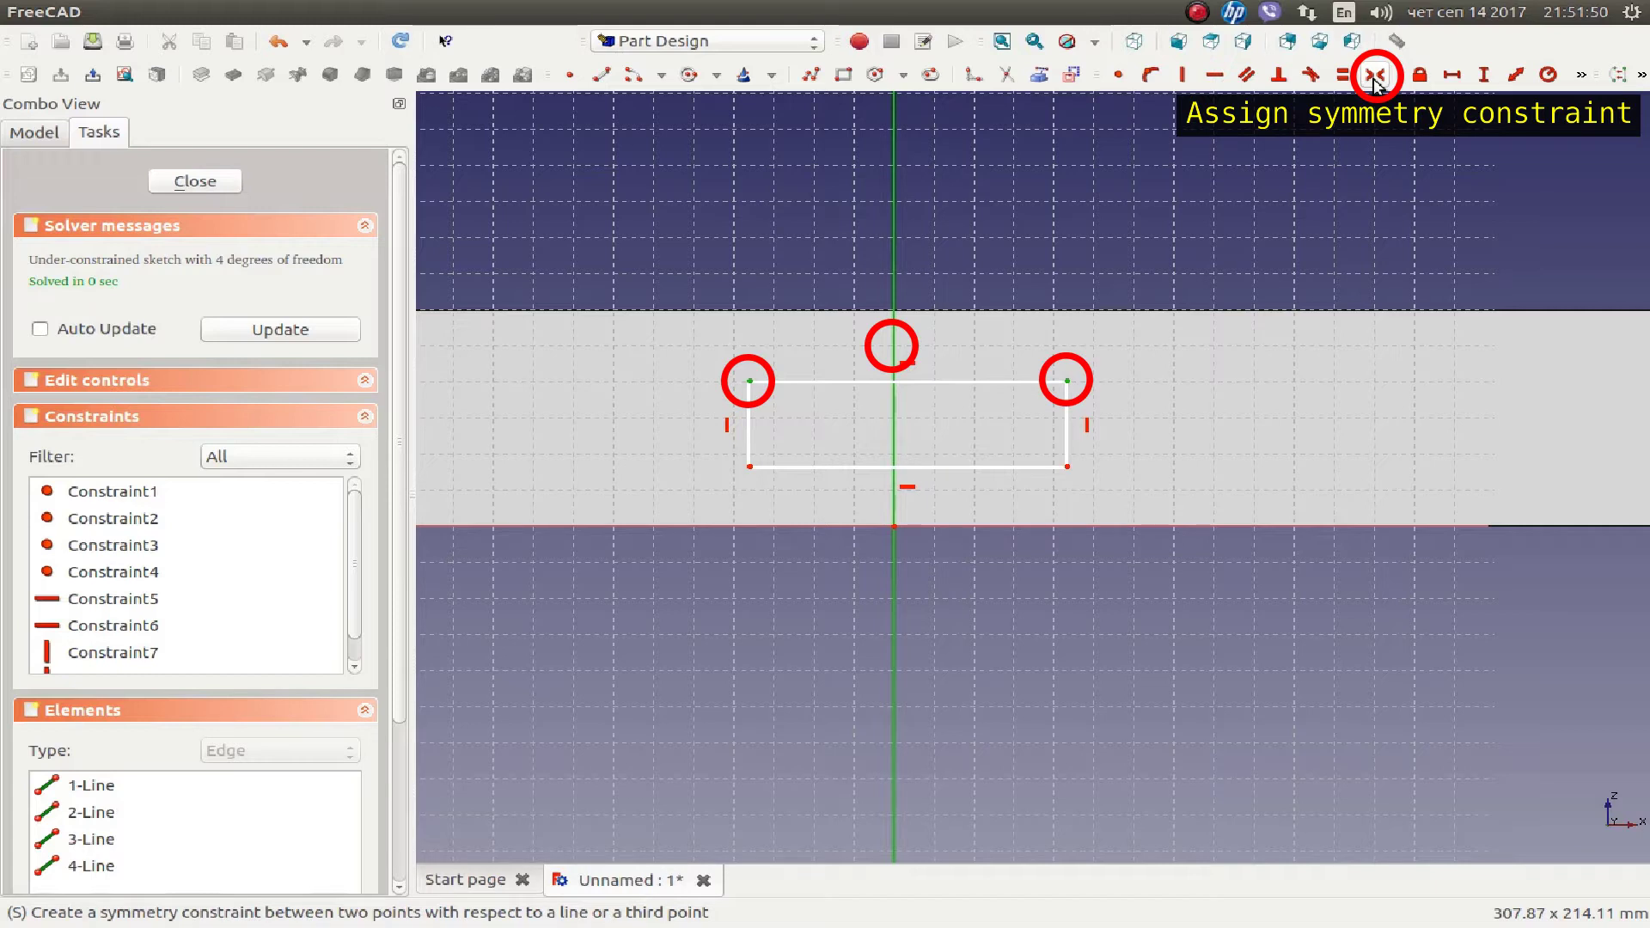
{"action": "left_click", "coordinate": [1375, 75]}
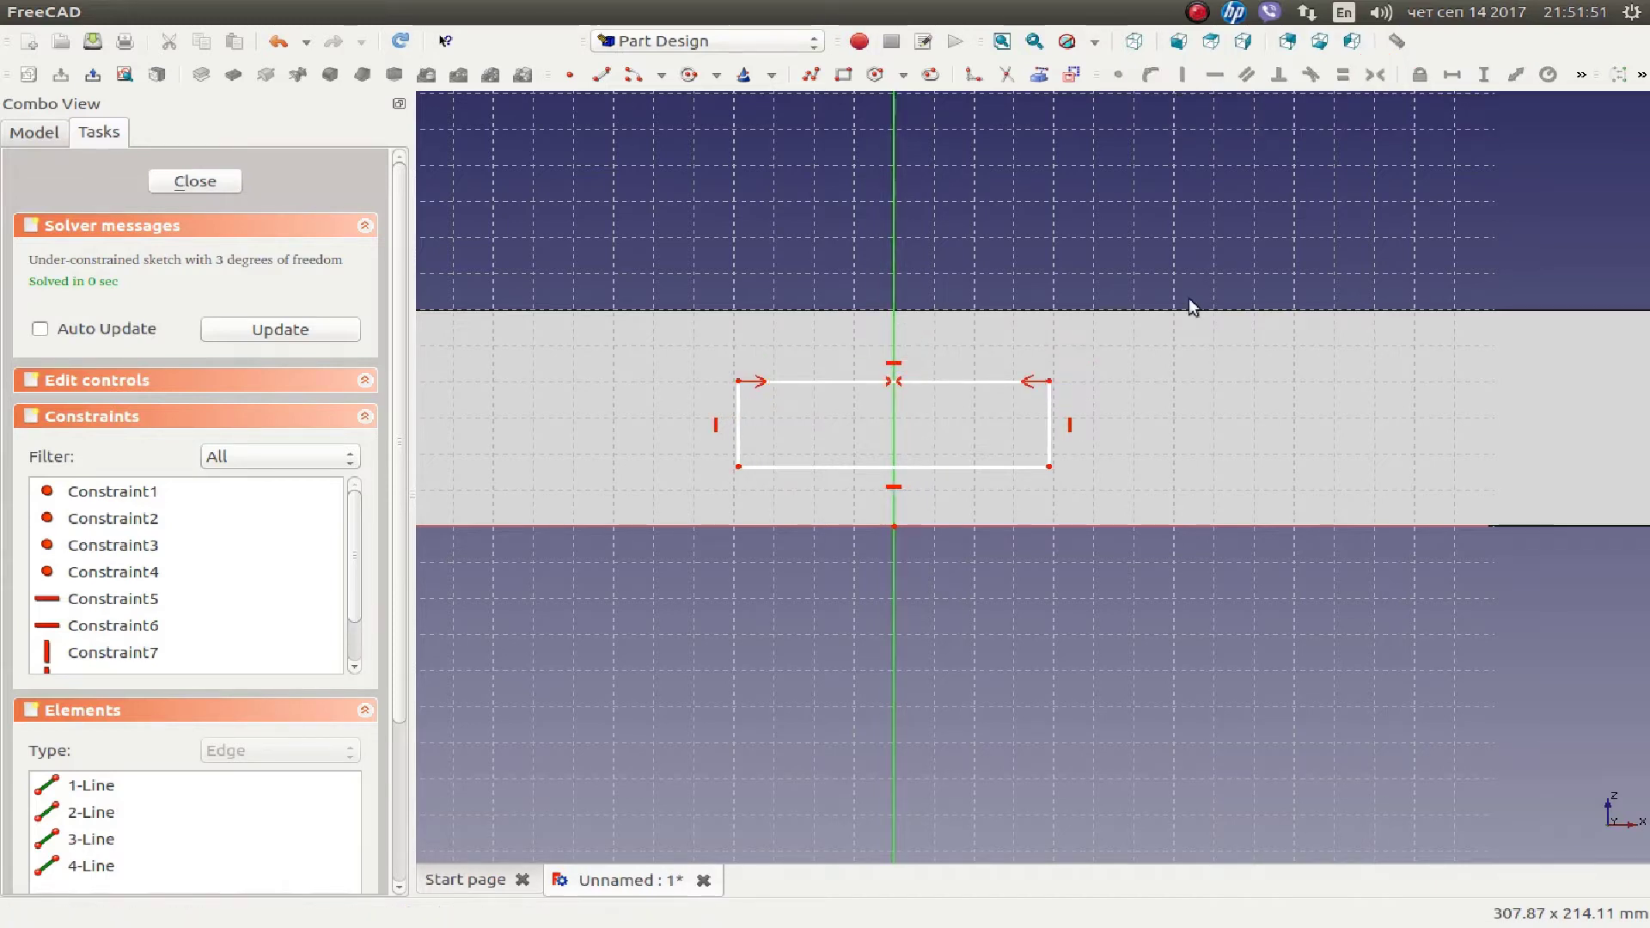
Constrain the rectangle's height to 20 mm between its right-hand corners.
{"action": "left_click", "coordinate": [1049, 380]}
{"action": "left_click", "coordinate": [1049, 467]}
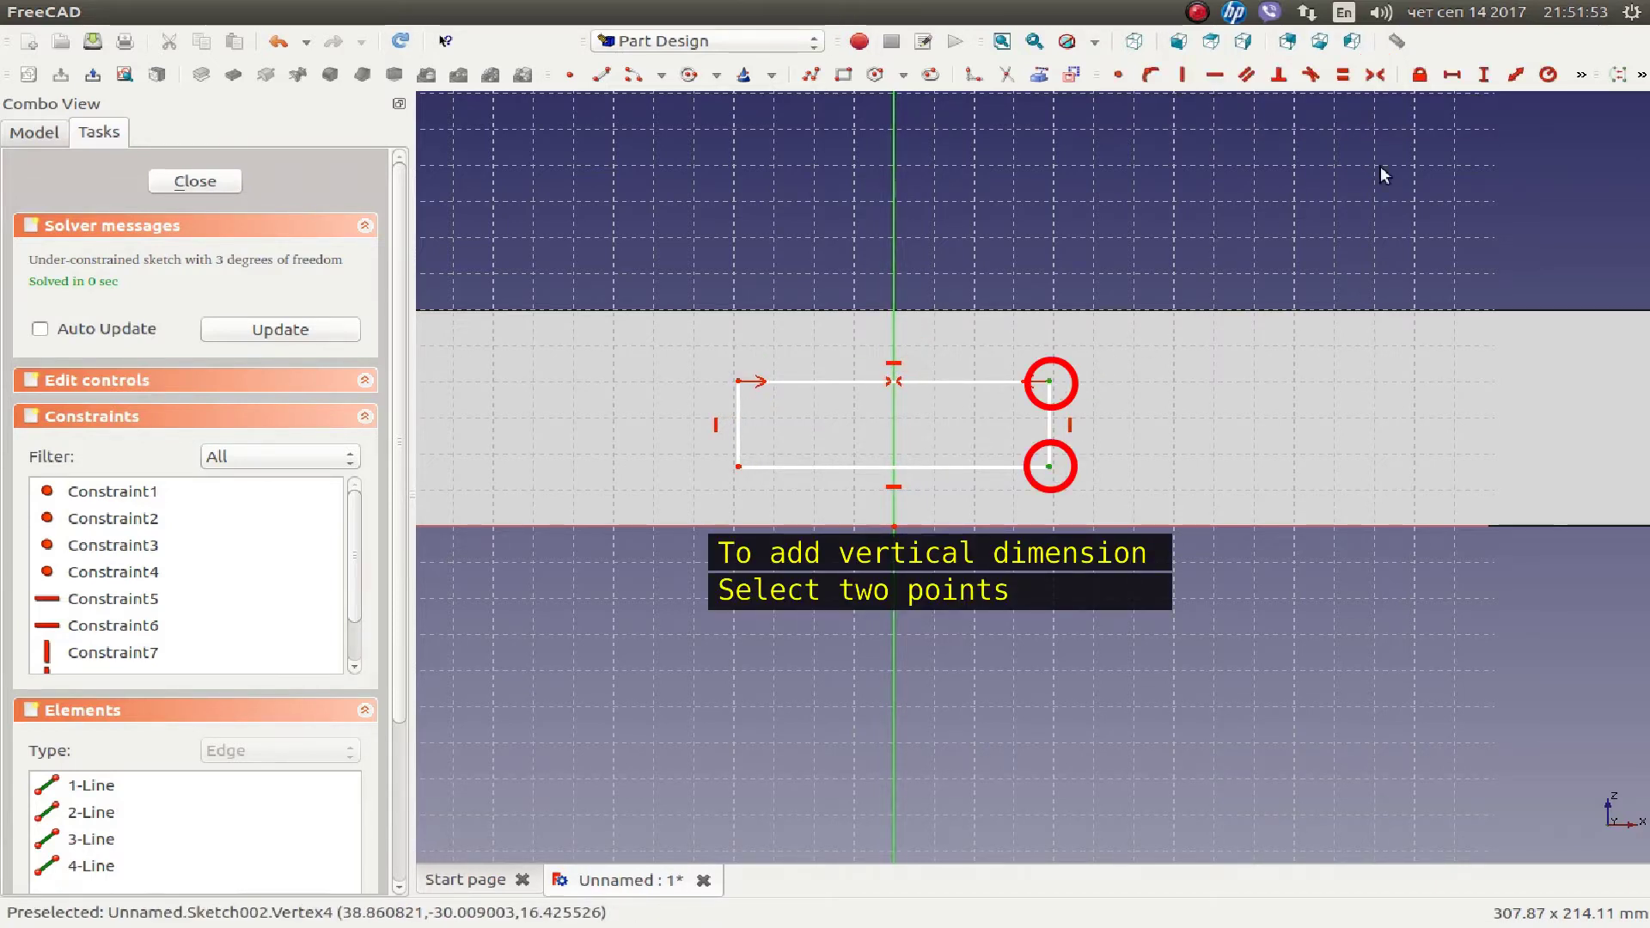
{"action": "left_click", "coordinate": [1482, 75]}
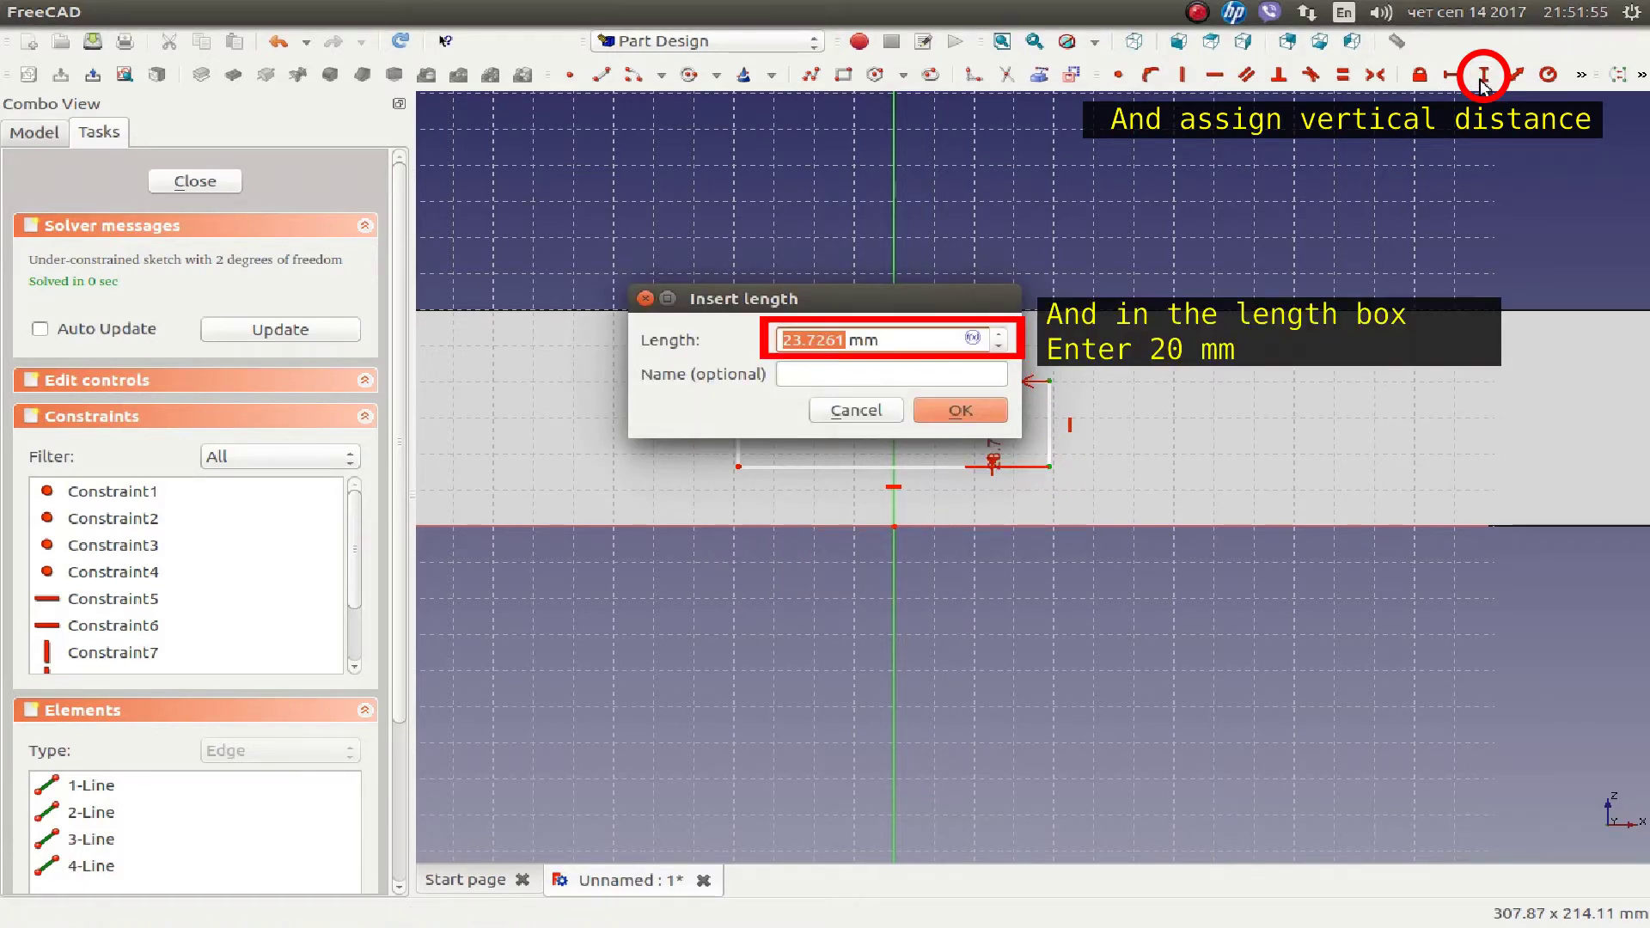
{"action": "type", "text": "20"}
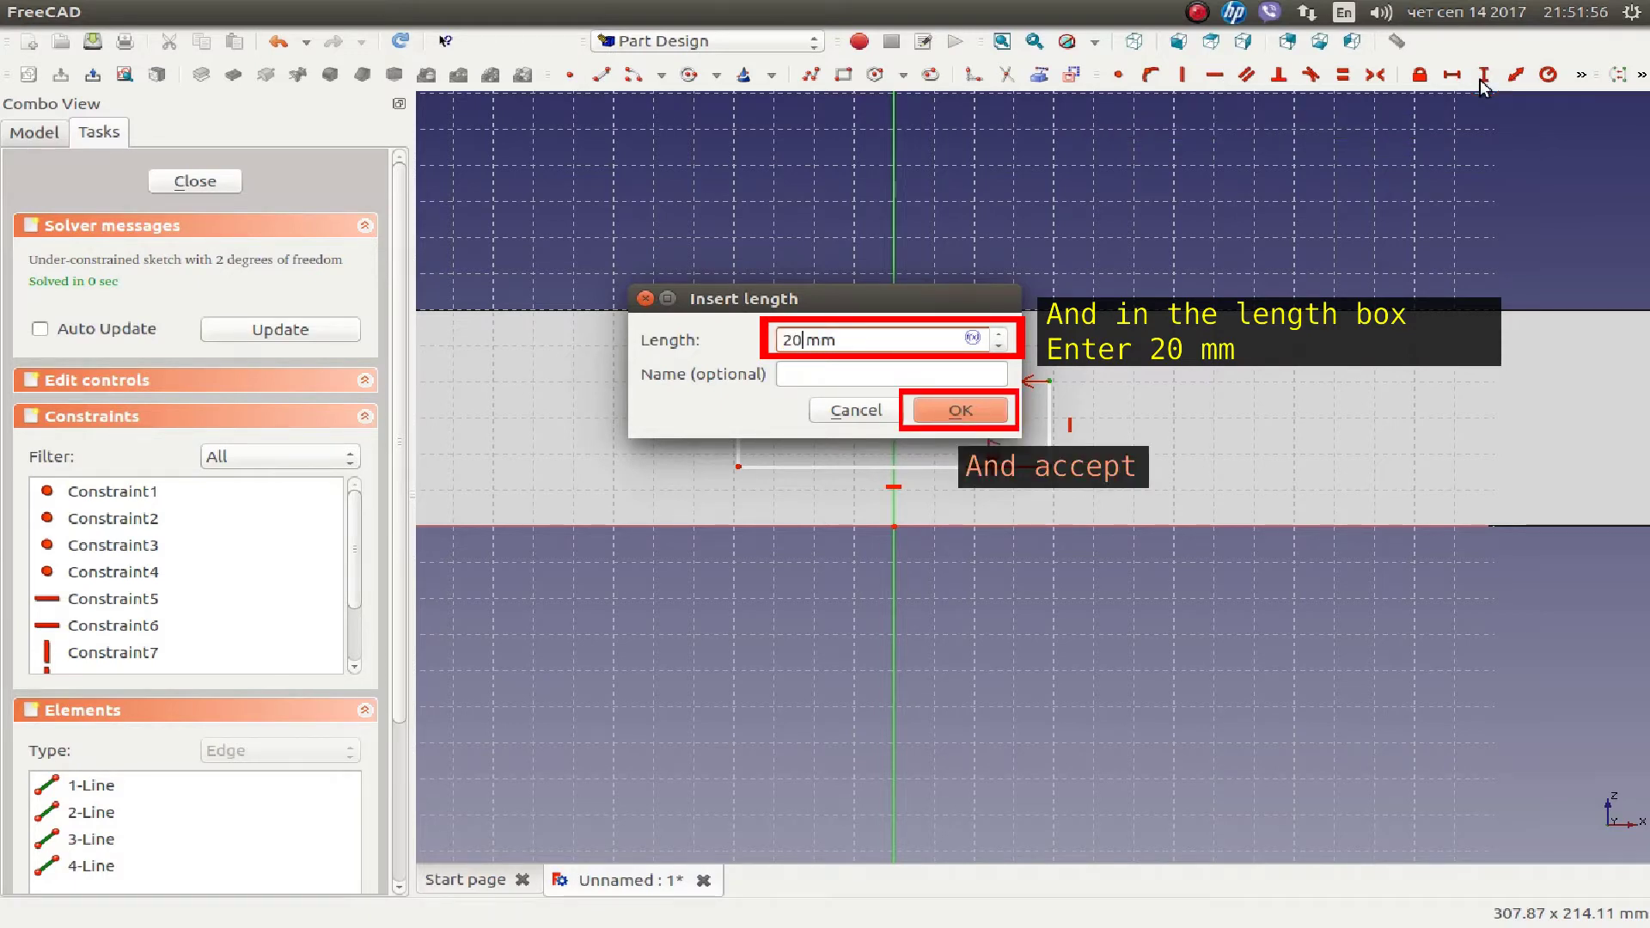
{"action": "key", "text": "Return"}
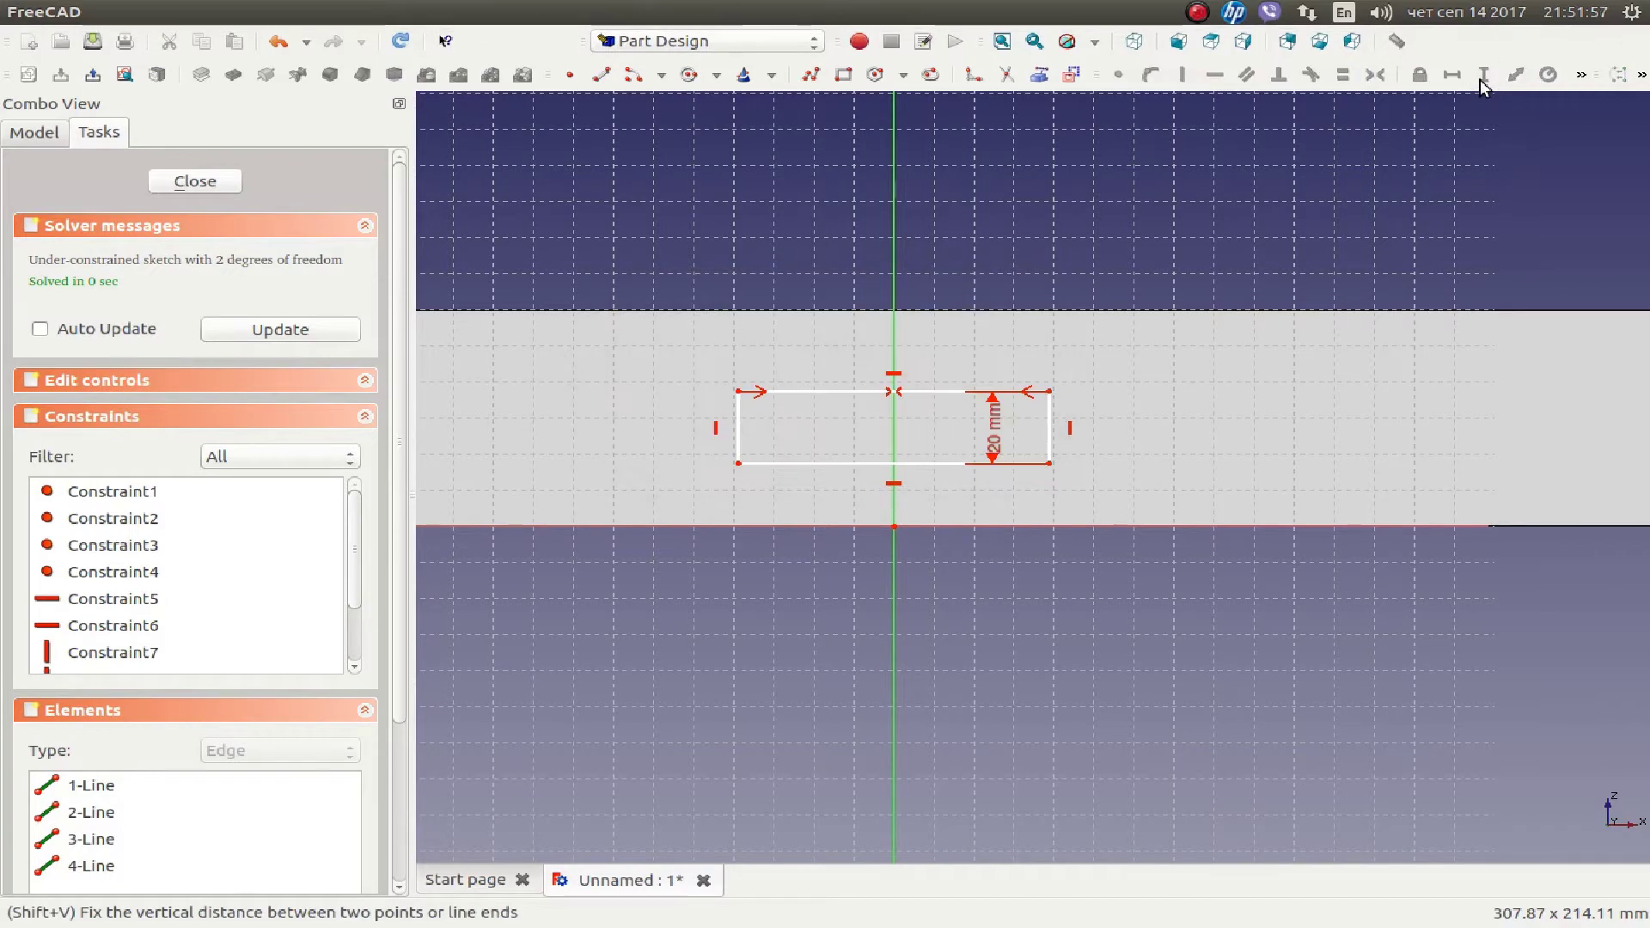
{"action": "left_click_drag", "start_coordinate": [986, 447], "coordinate": [1109, 434]}
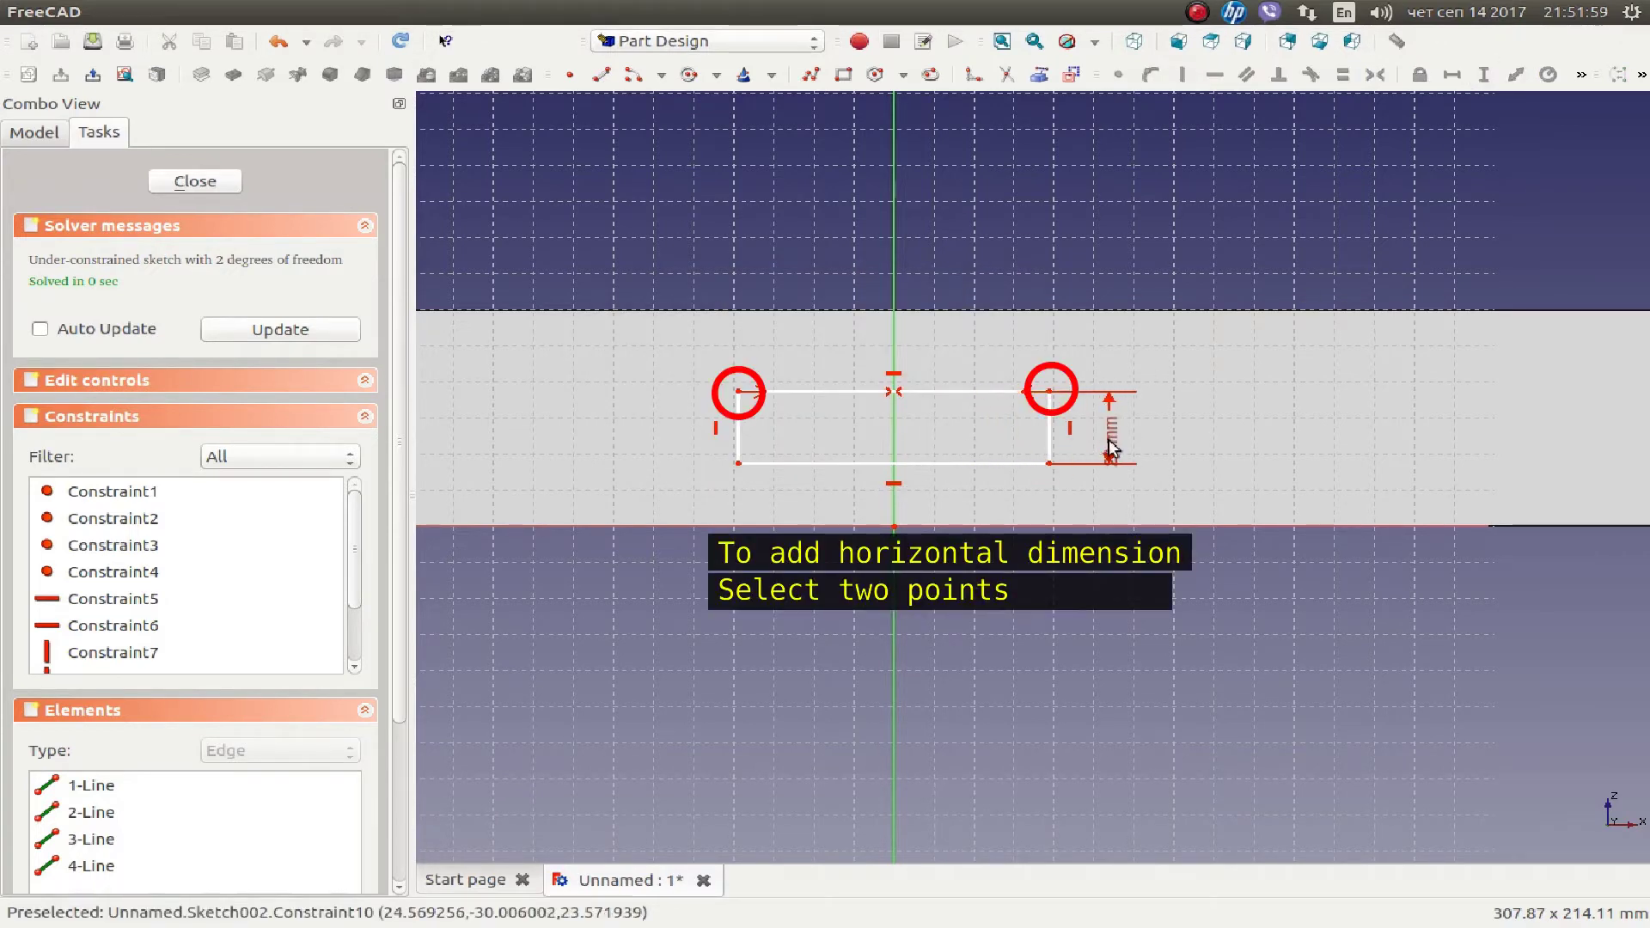
Constrain the rectangle's width to 60 mm between its top corners.
{"action": "left_click", "coordinate": [1049, 391]}
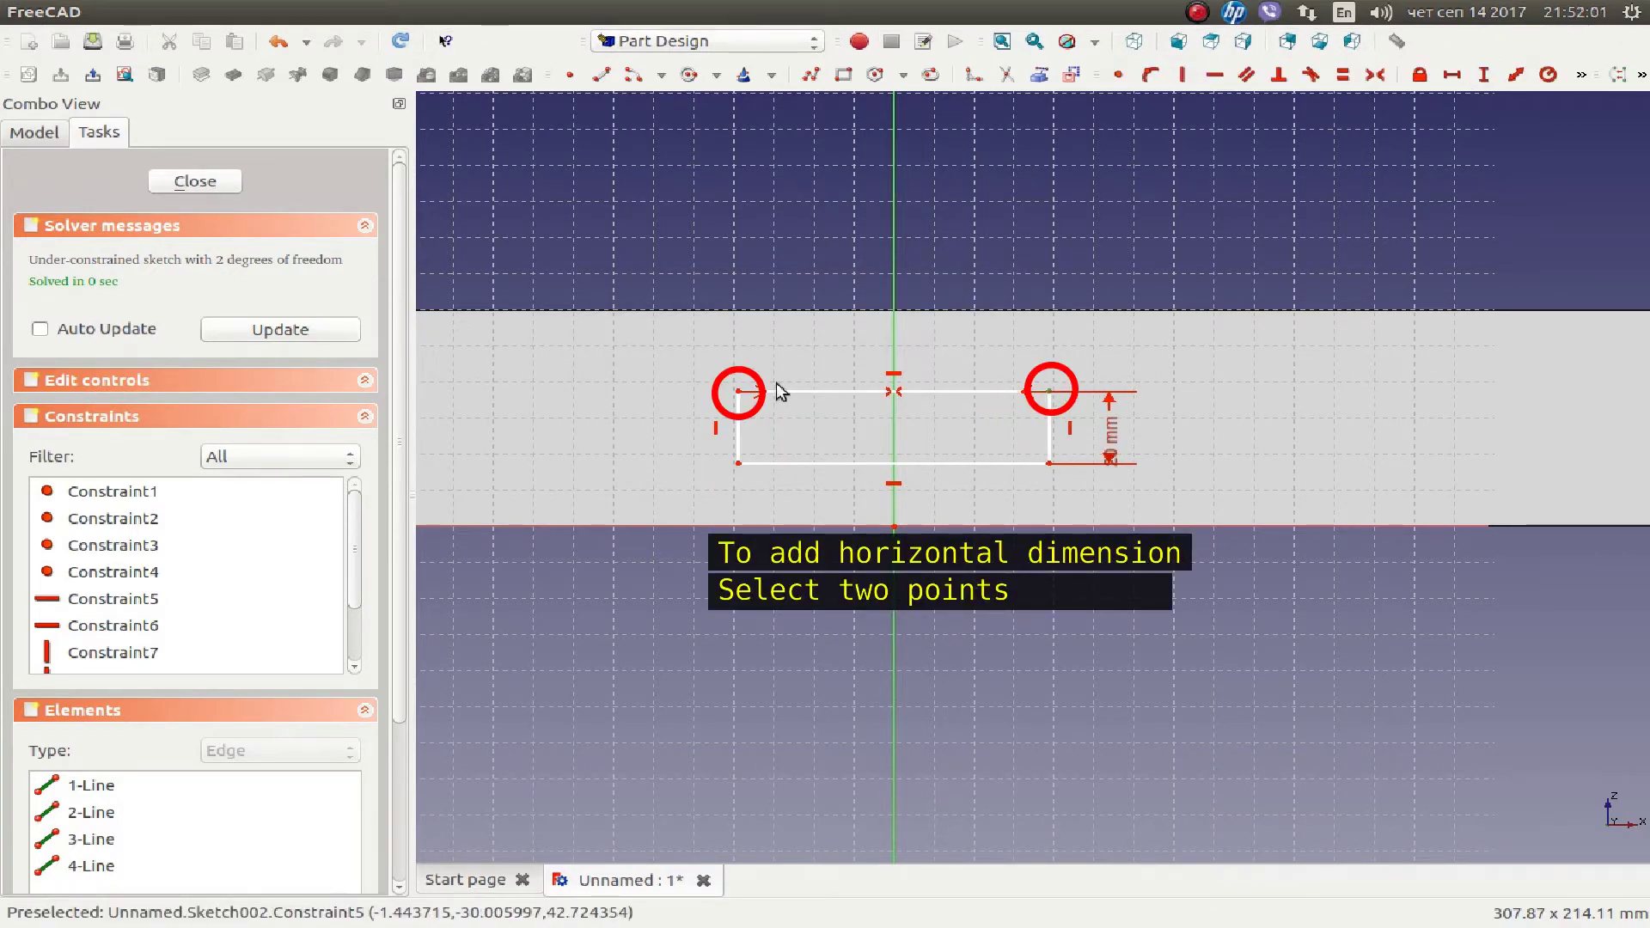
{"action": "left_click", "coordinate": [738, 391]}
{"action": "left_click", "coordinate": [1458, 78]}
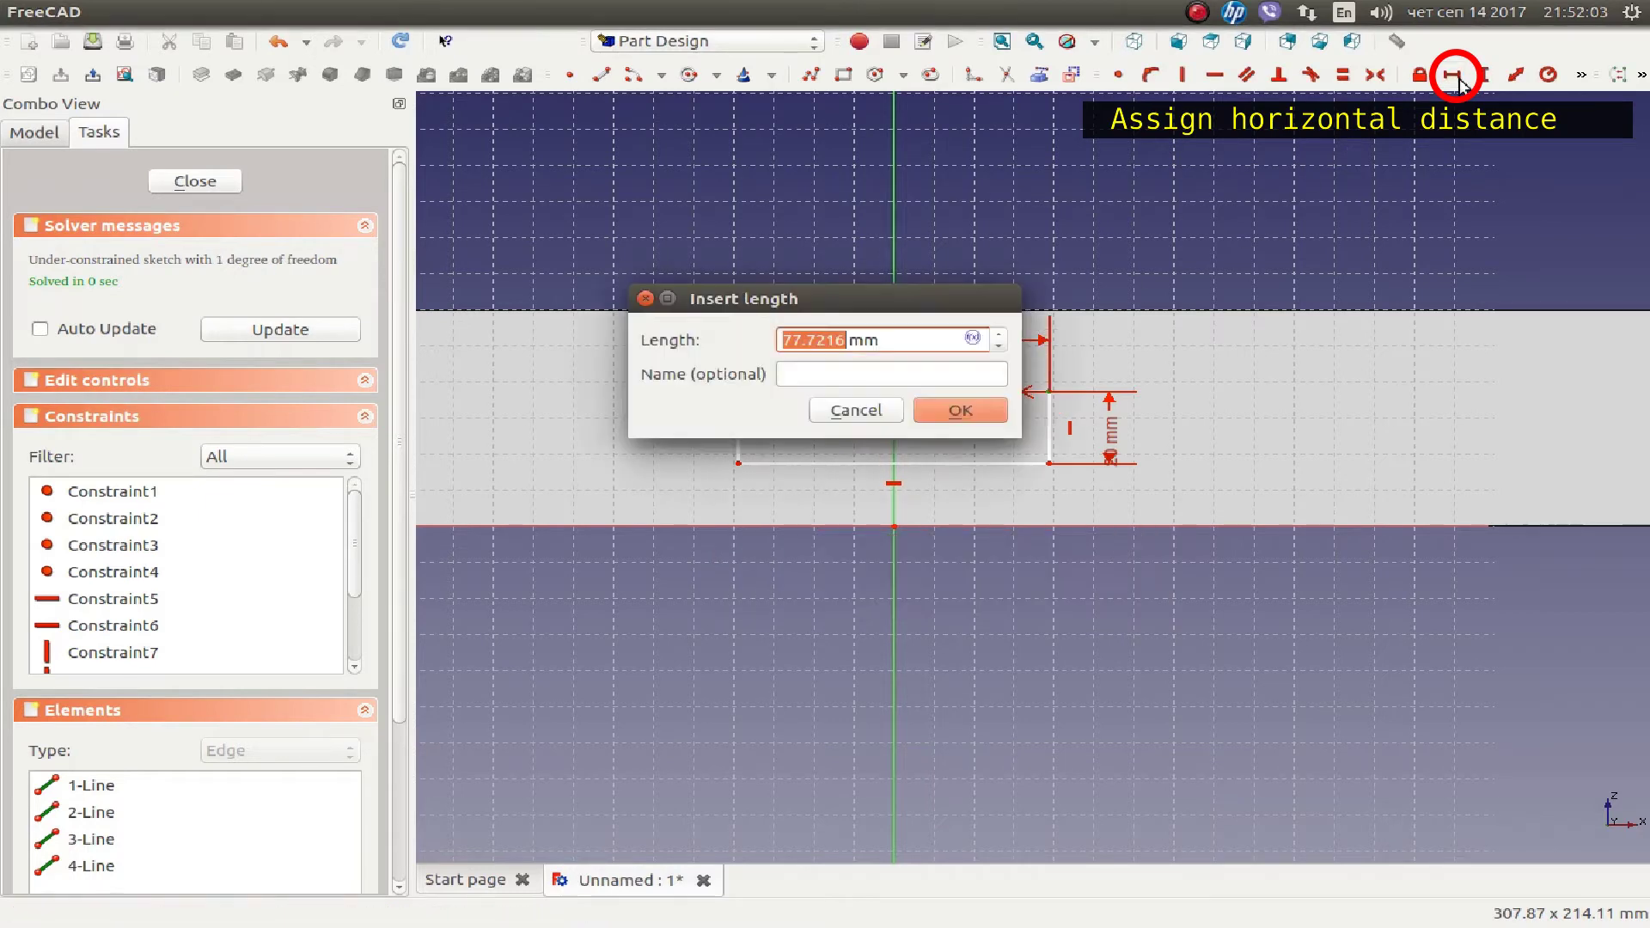
{"action": "type", "text": "6"}
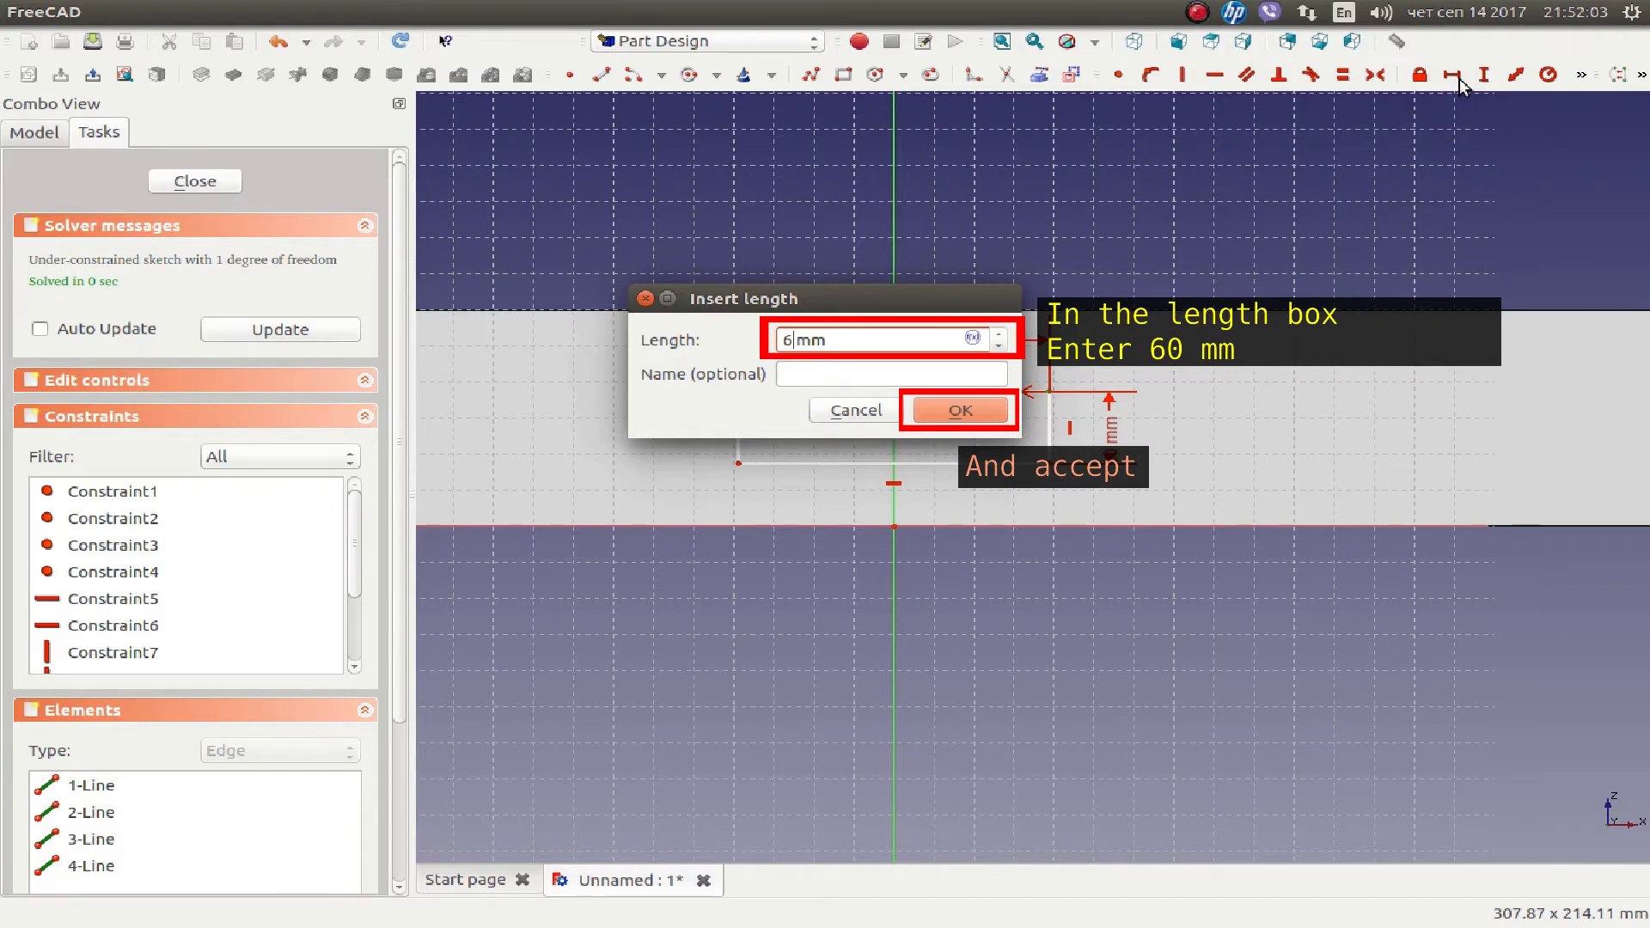
{"action": "type", "text": "0"}
{"action": "key", "text": "Return"}
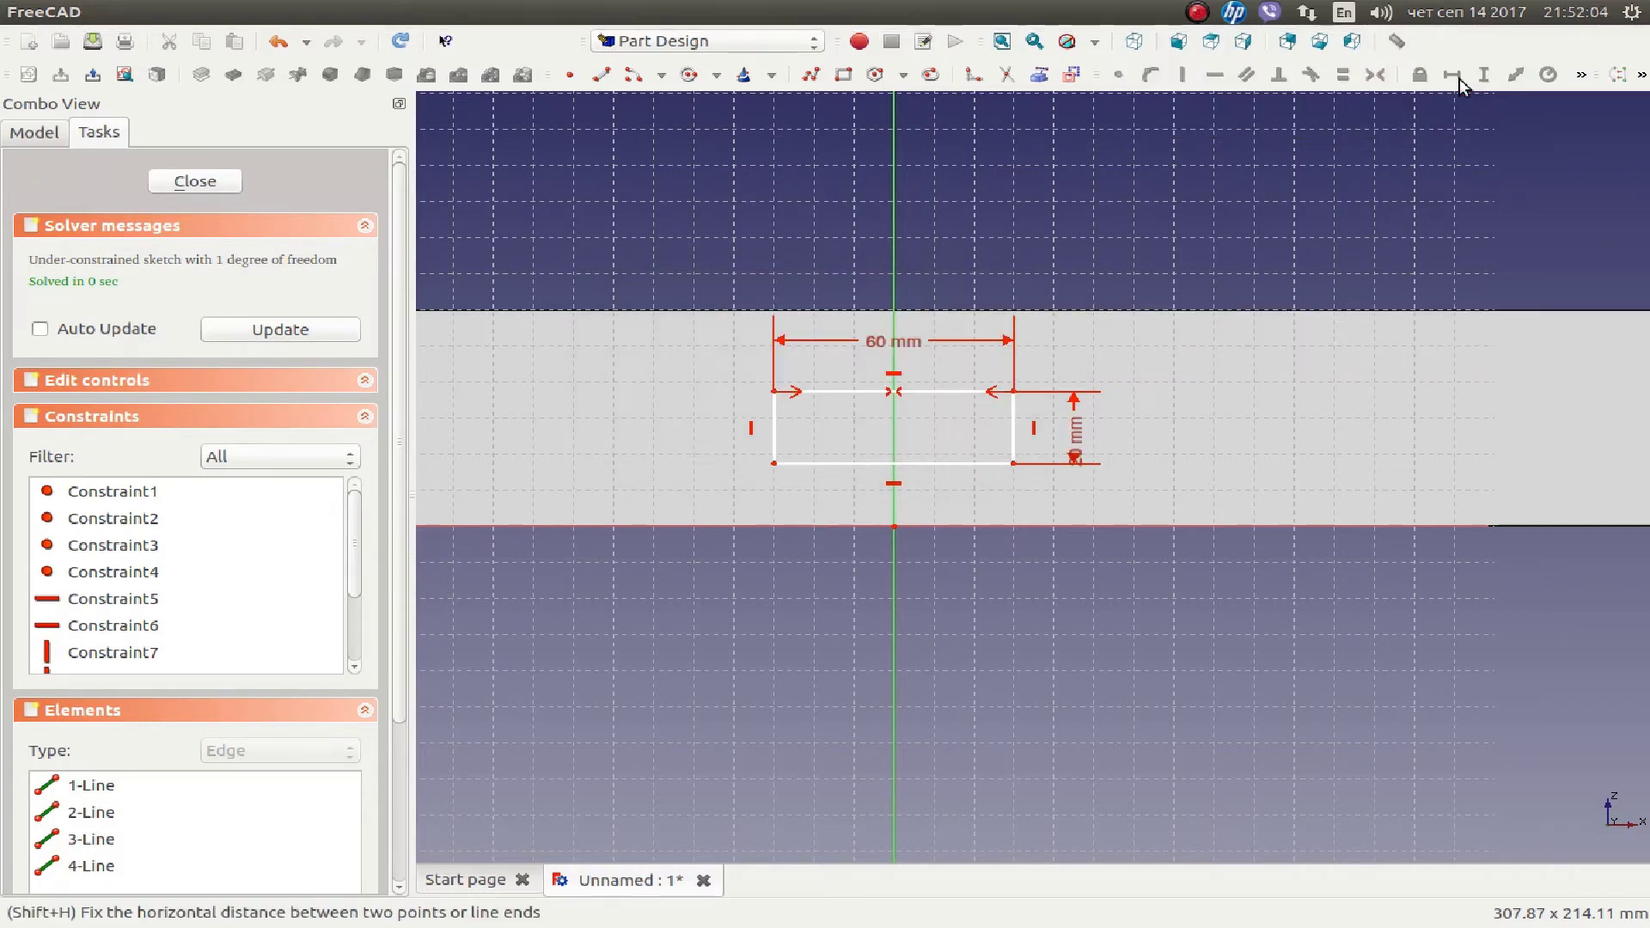
Set a 20 mm vertical distance from the bottom-right corner to the origin, then close the sketch.
{"action": "left_click", "coordinate": [1013, 464]}
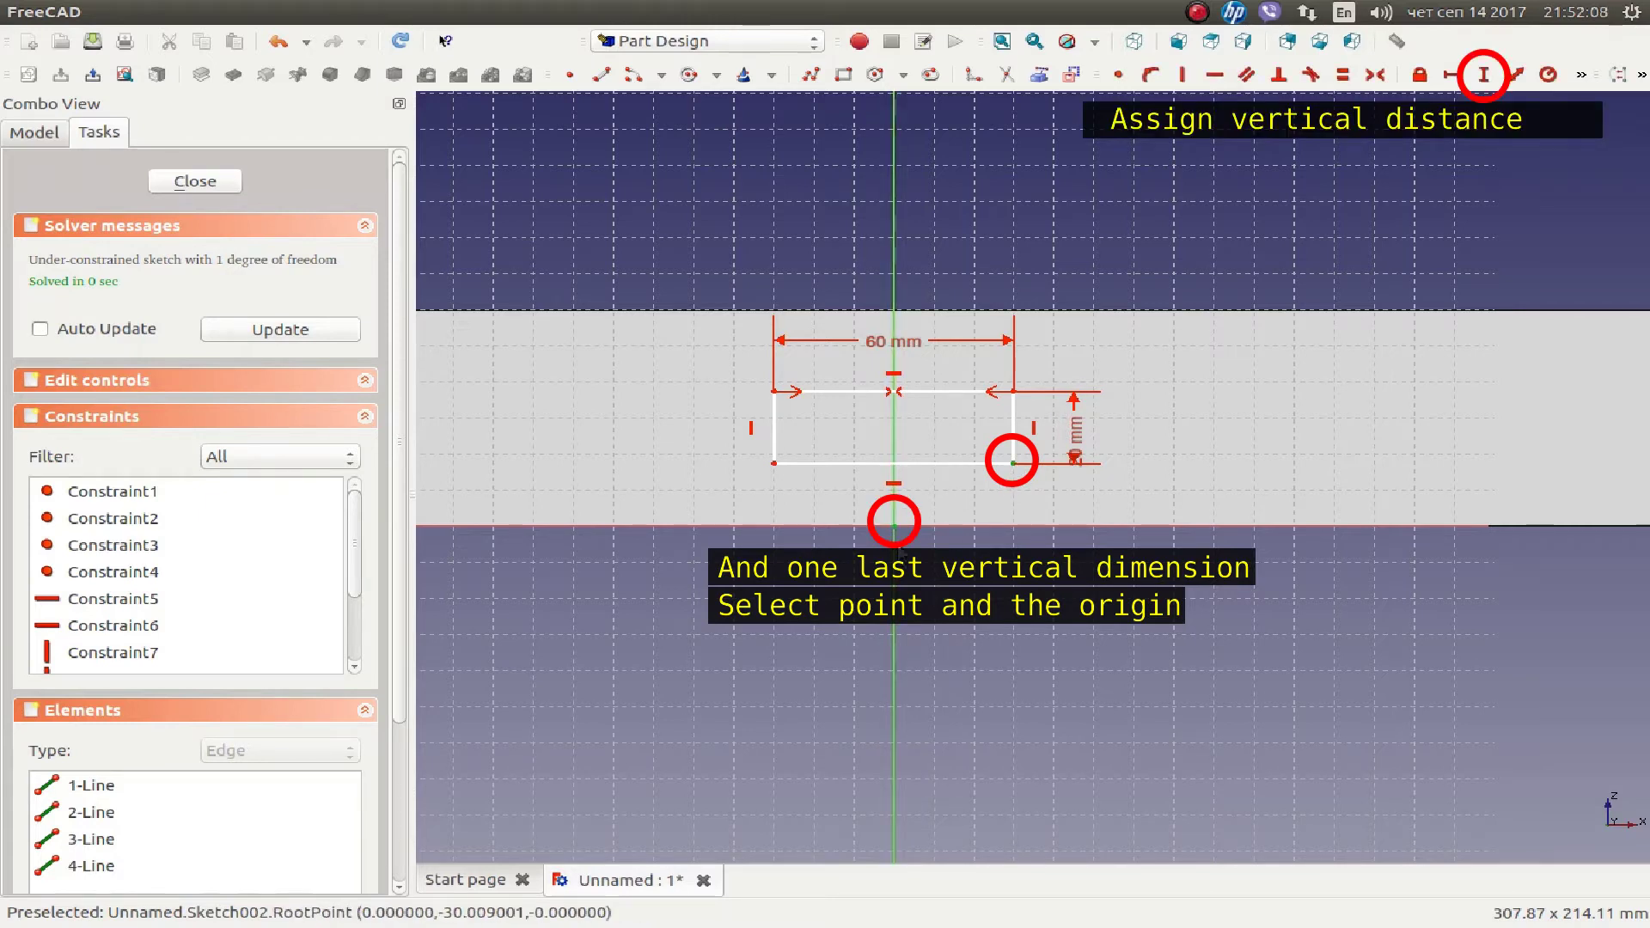
{"action": "left_click", "coordinate": [1484, 75]}
{"action": "type", "text": "2"}
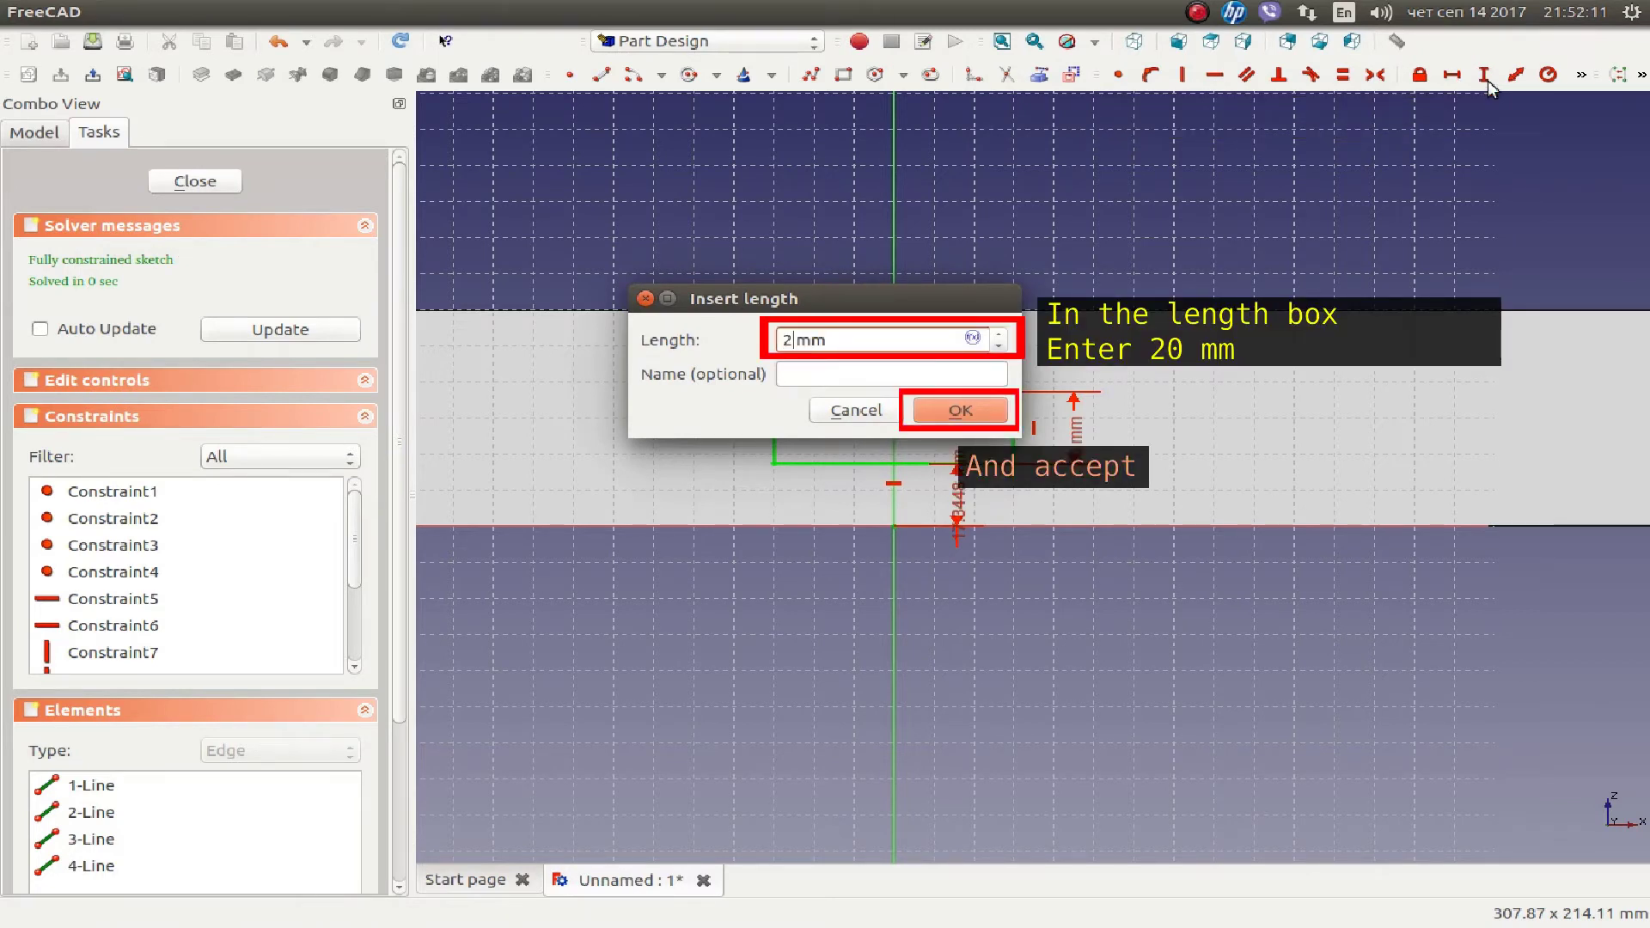
{"action": "type", "text": "0"}
{"action": "key", "text": "Return"}
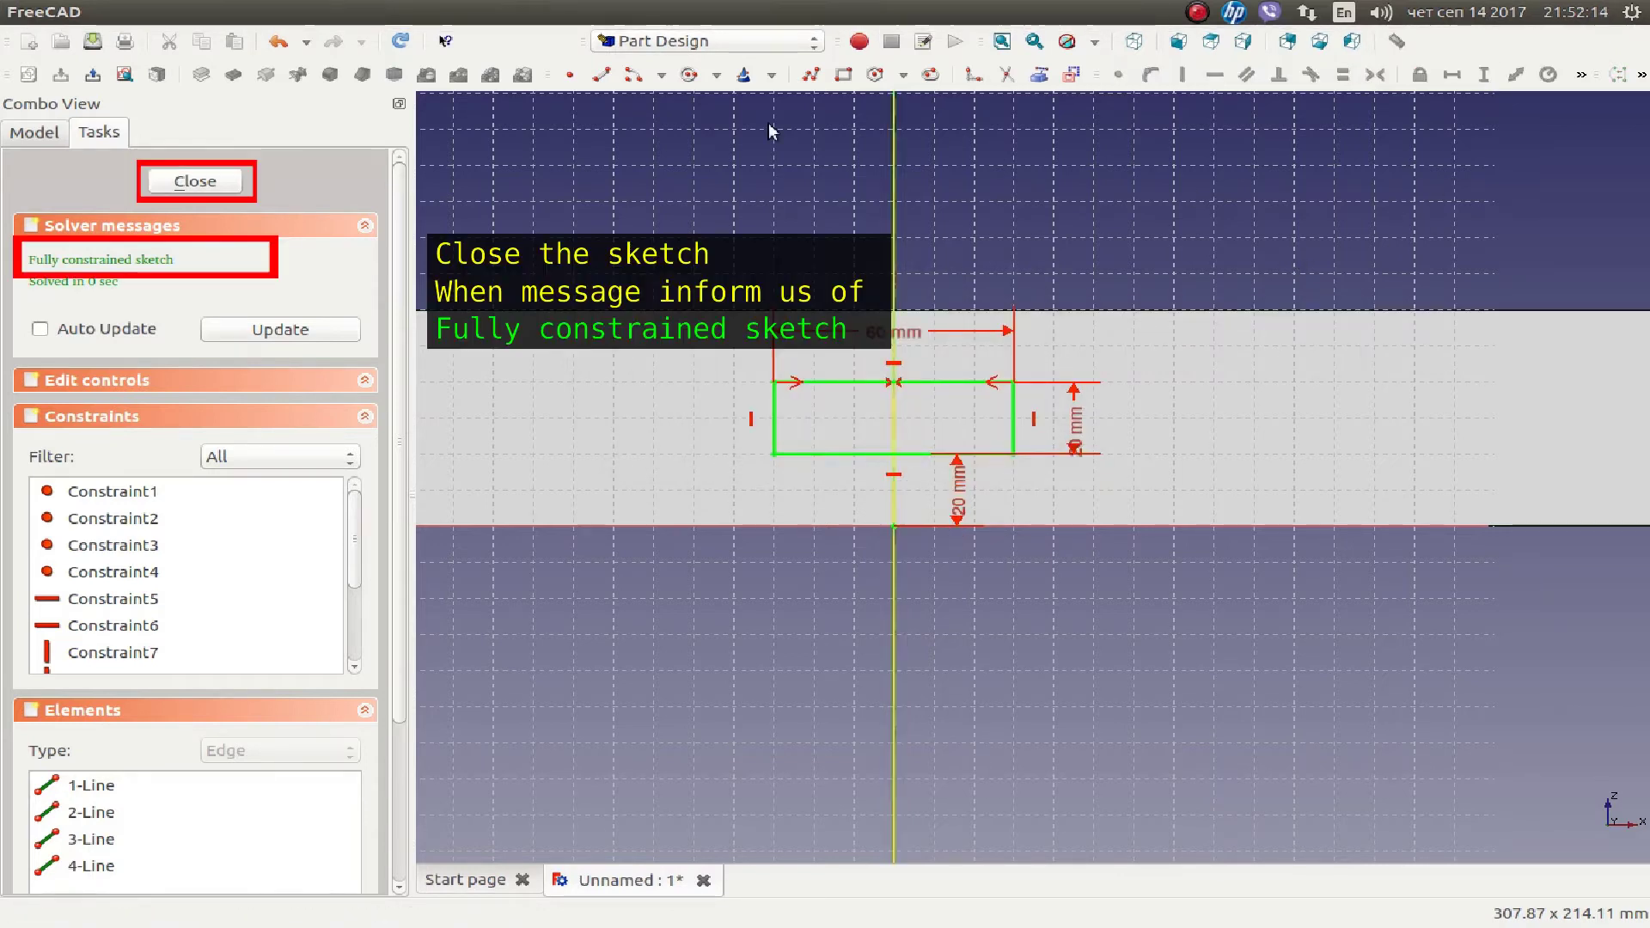
{"action": "left_click", "coordinate": [214, 183]}
Pocket the 60×20 mm rectangle 'To first' as the mortise, then fit the whole bar in axonometric view.
{"action": "mouse_move", "coordinate": [1175, 388]}
{"action": "middle_mouse_down"}
{"action": "mouse_move", "coordinate": [770, 648]}
{"action": "mouse_move", "coordinate": [512, 637]}
{"action": "mouse_move", "coordinate": [479, 604]}
{"action": "middle_mouse_up"}
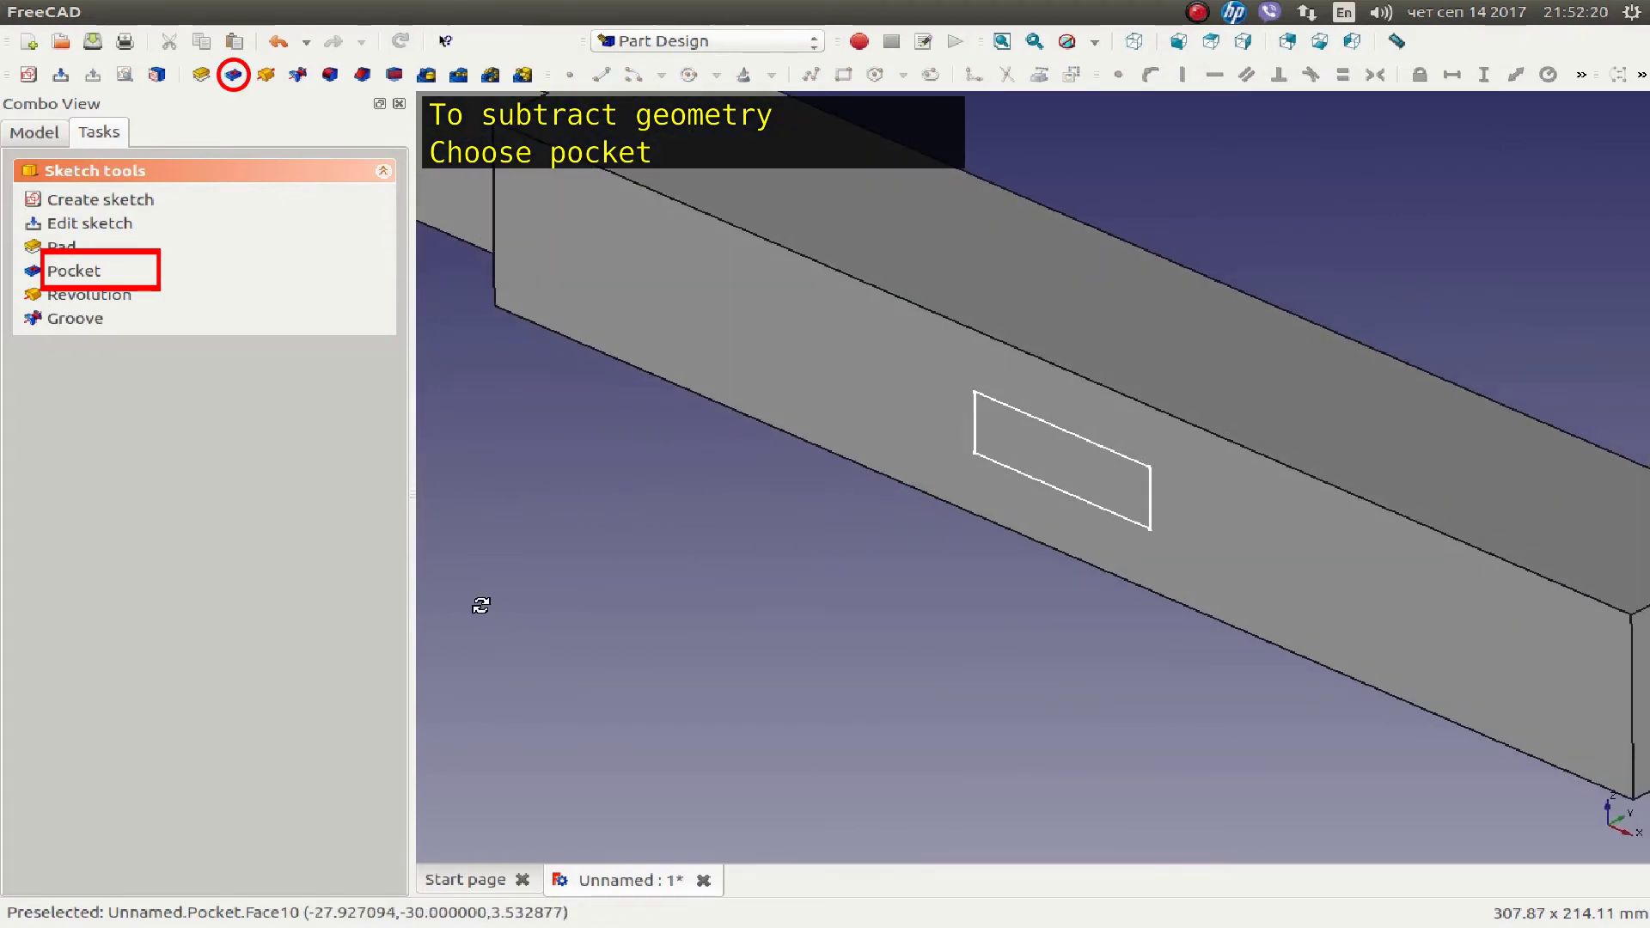
{"action": "left_click", "coordinate": [52, 270]}
{"action": "left_click", "coordinate": [305, 268]}
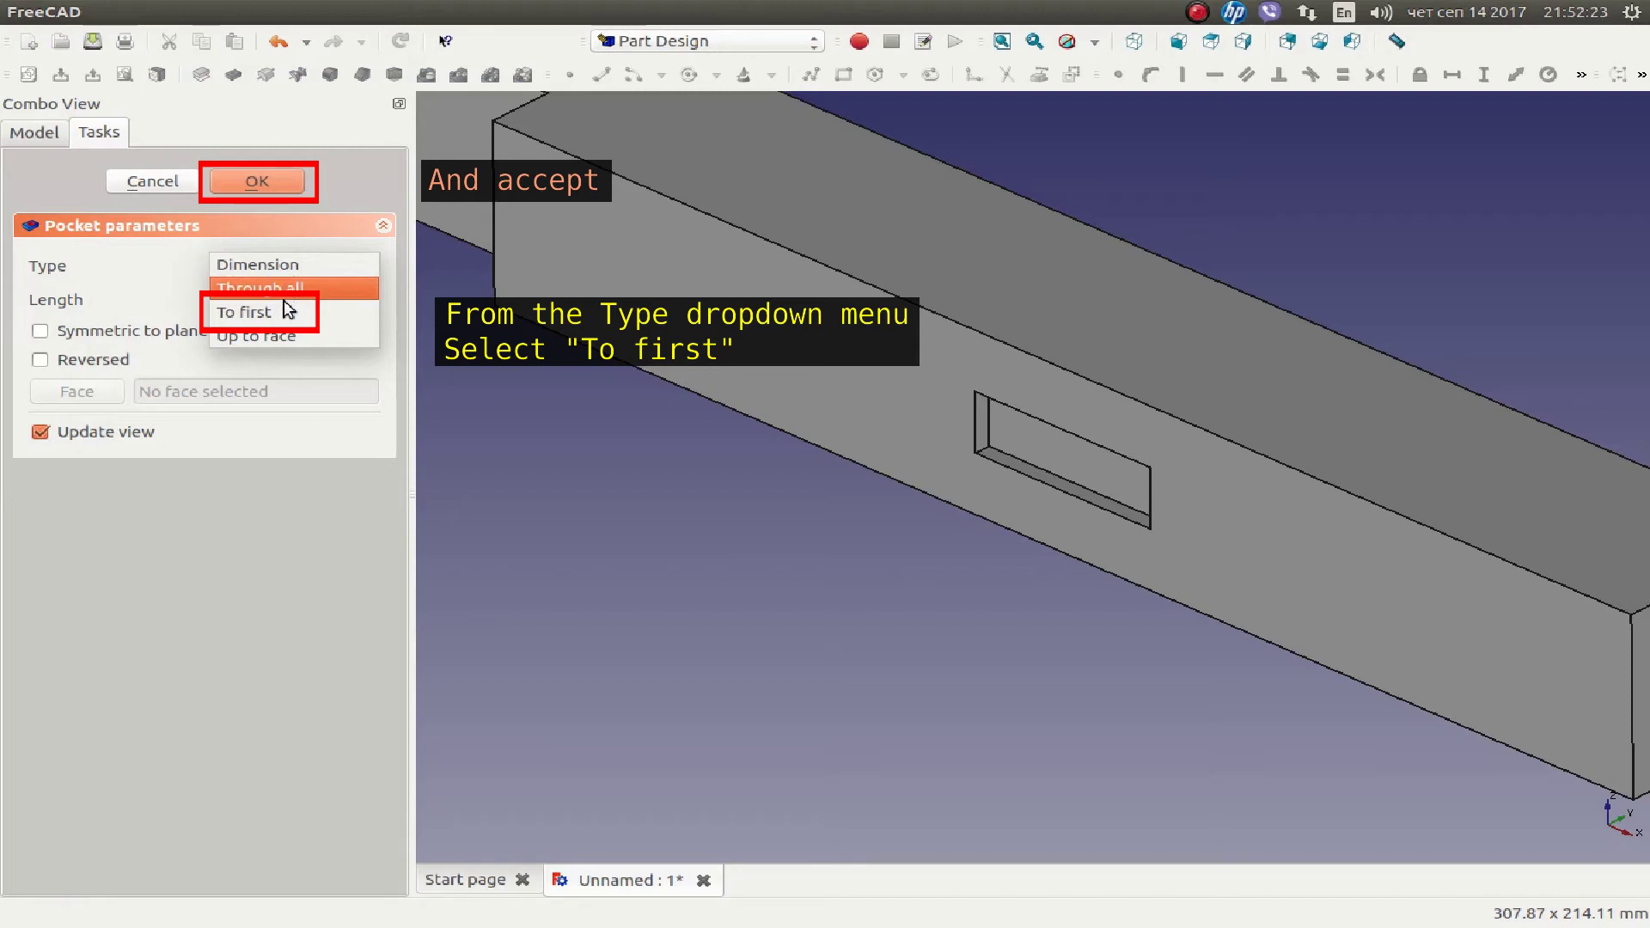
{"action": "left_click", "coordinate": [288, 311]}
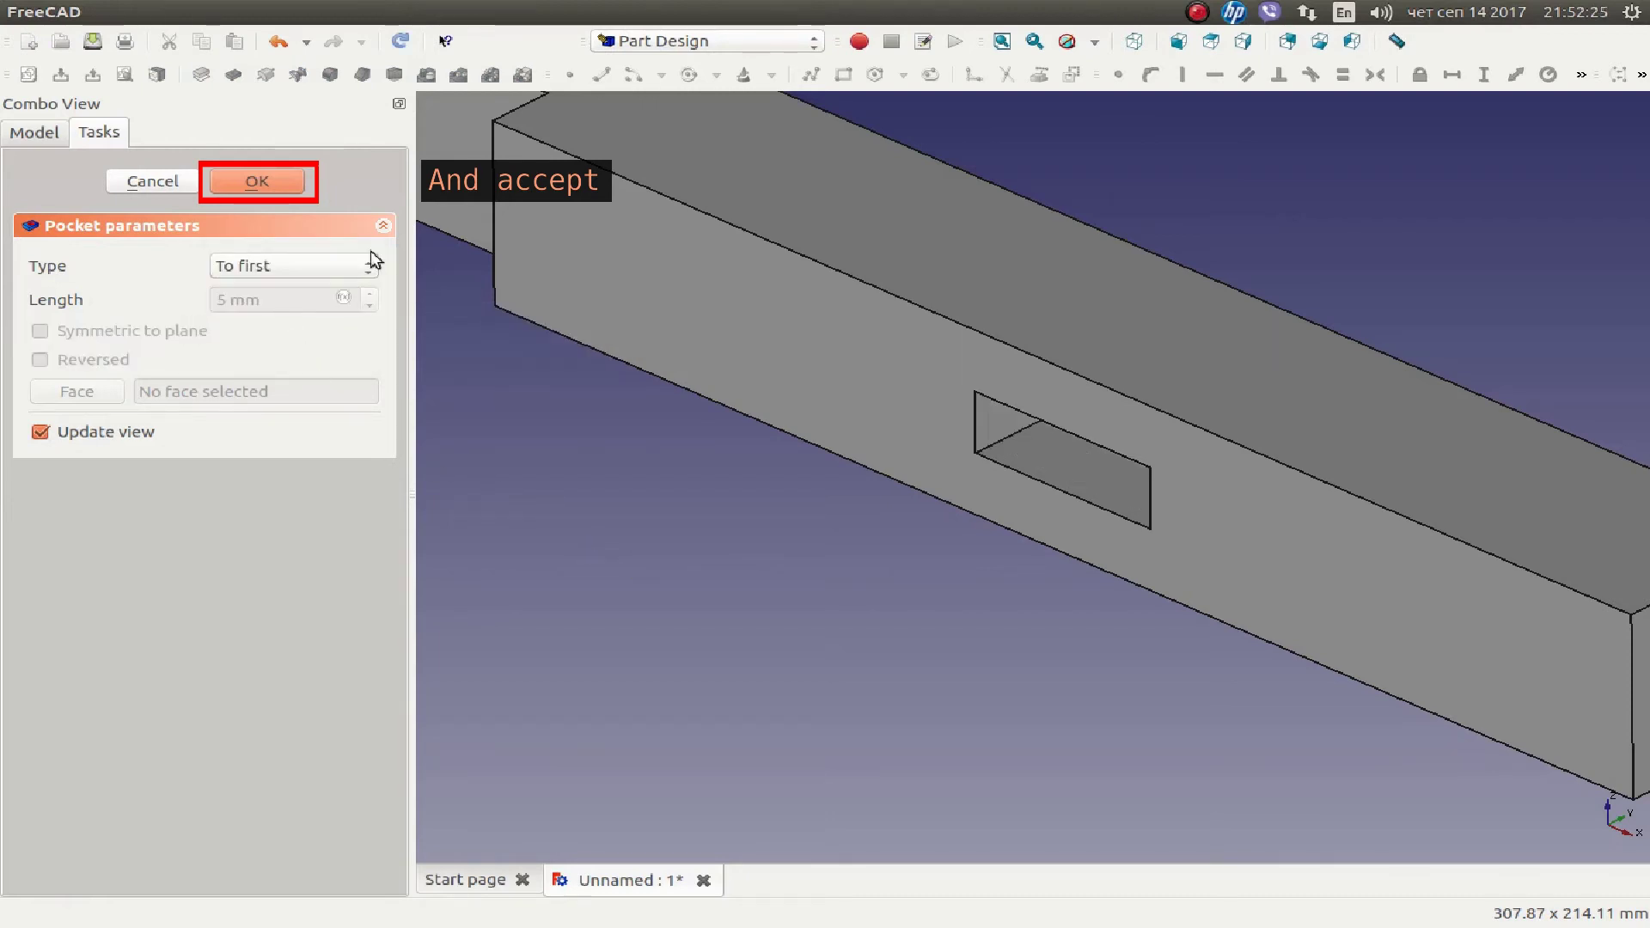
{"action": "left_click", "coordinate": [258, 181]}
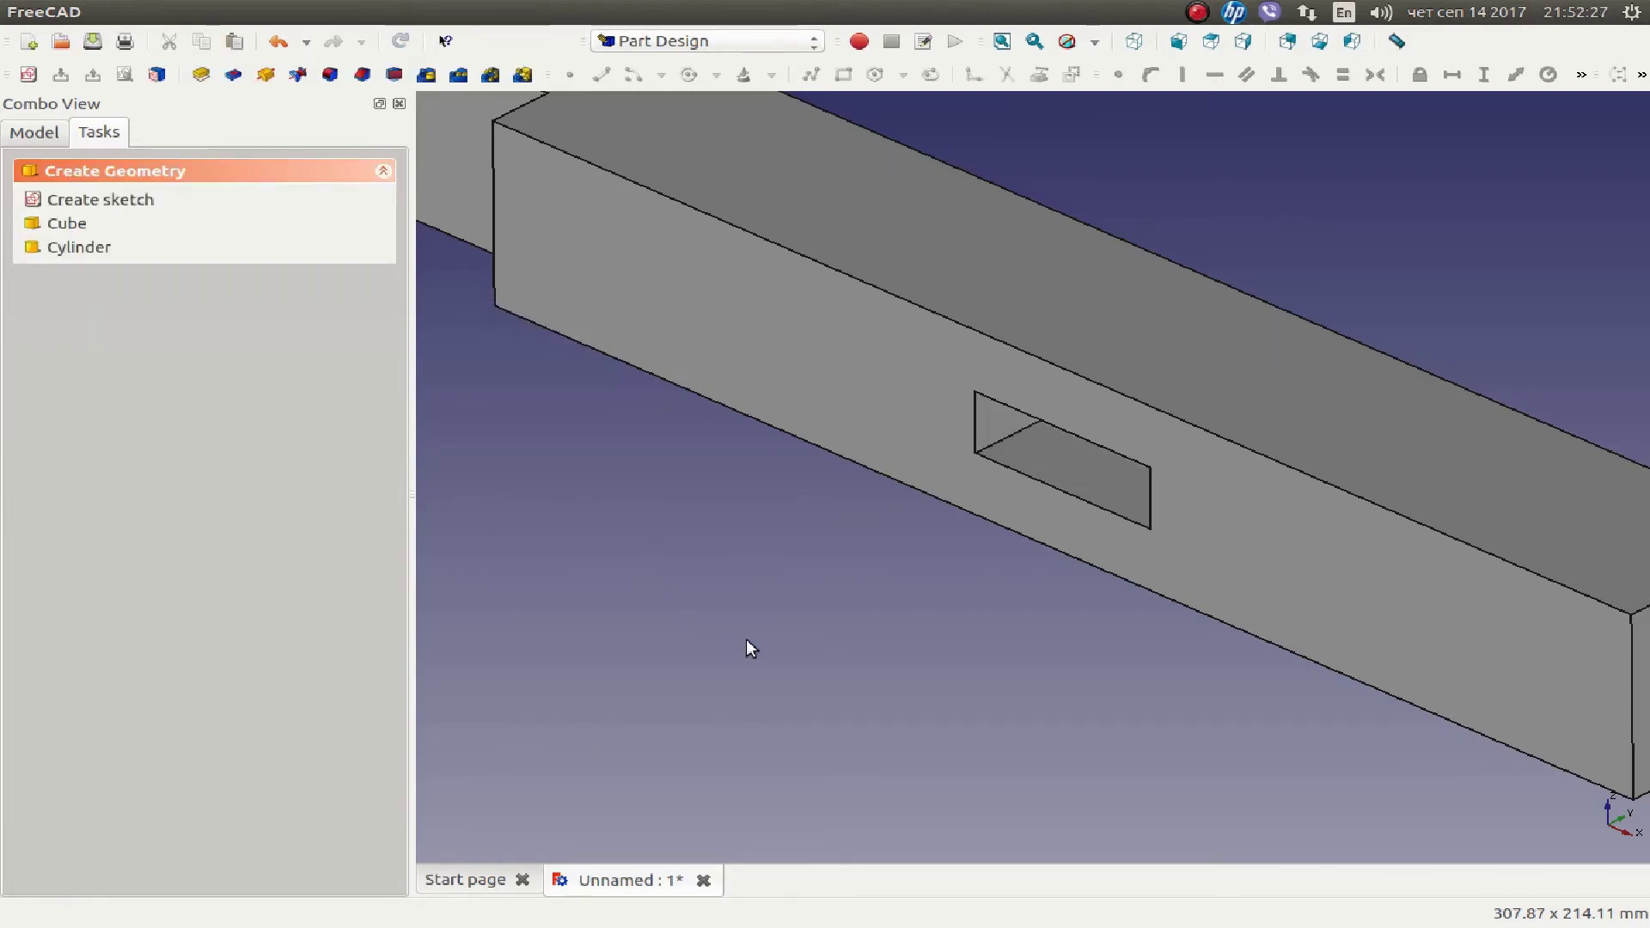
{"action": "middle_click_drag", "start_coordinate": [746, 639], "coordinate": [764, 590]}
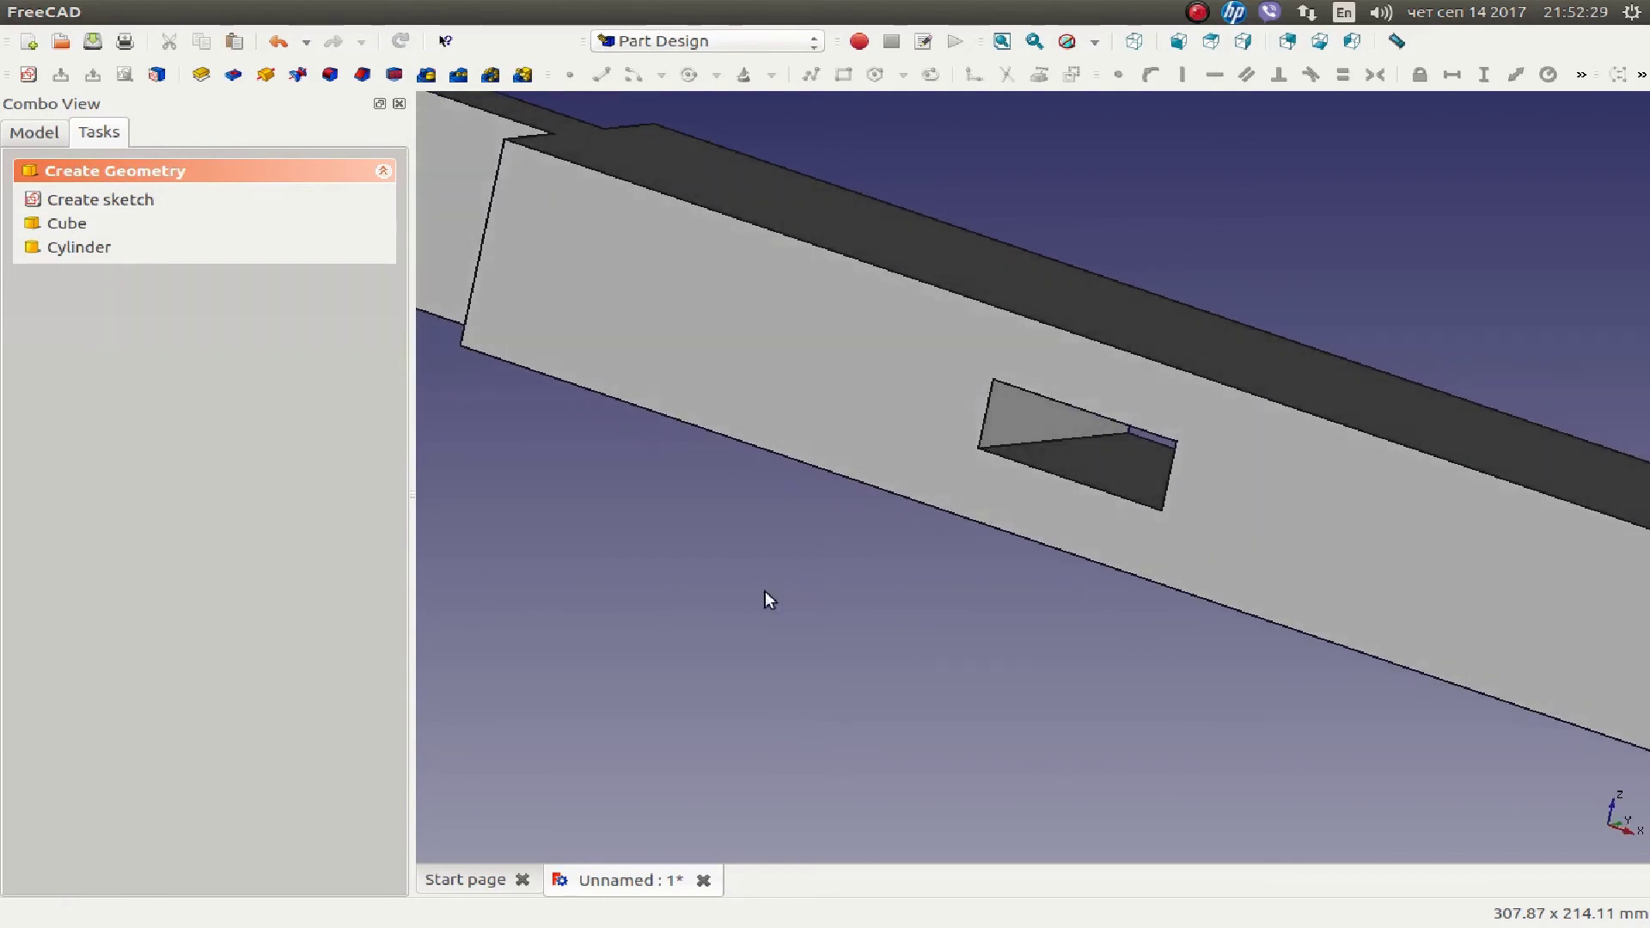
{"action": "left_click", "coordinate": [1136, 43]}
{"action": "left_click", "coordinate": [998, 43]}
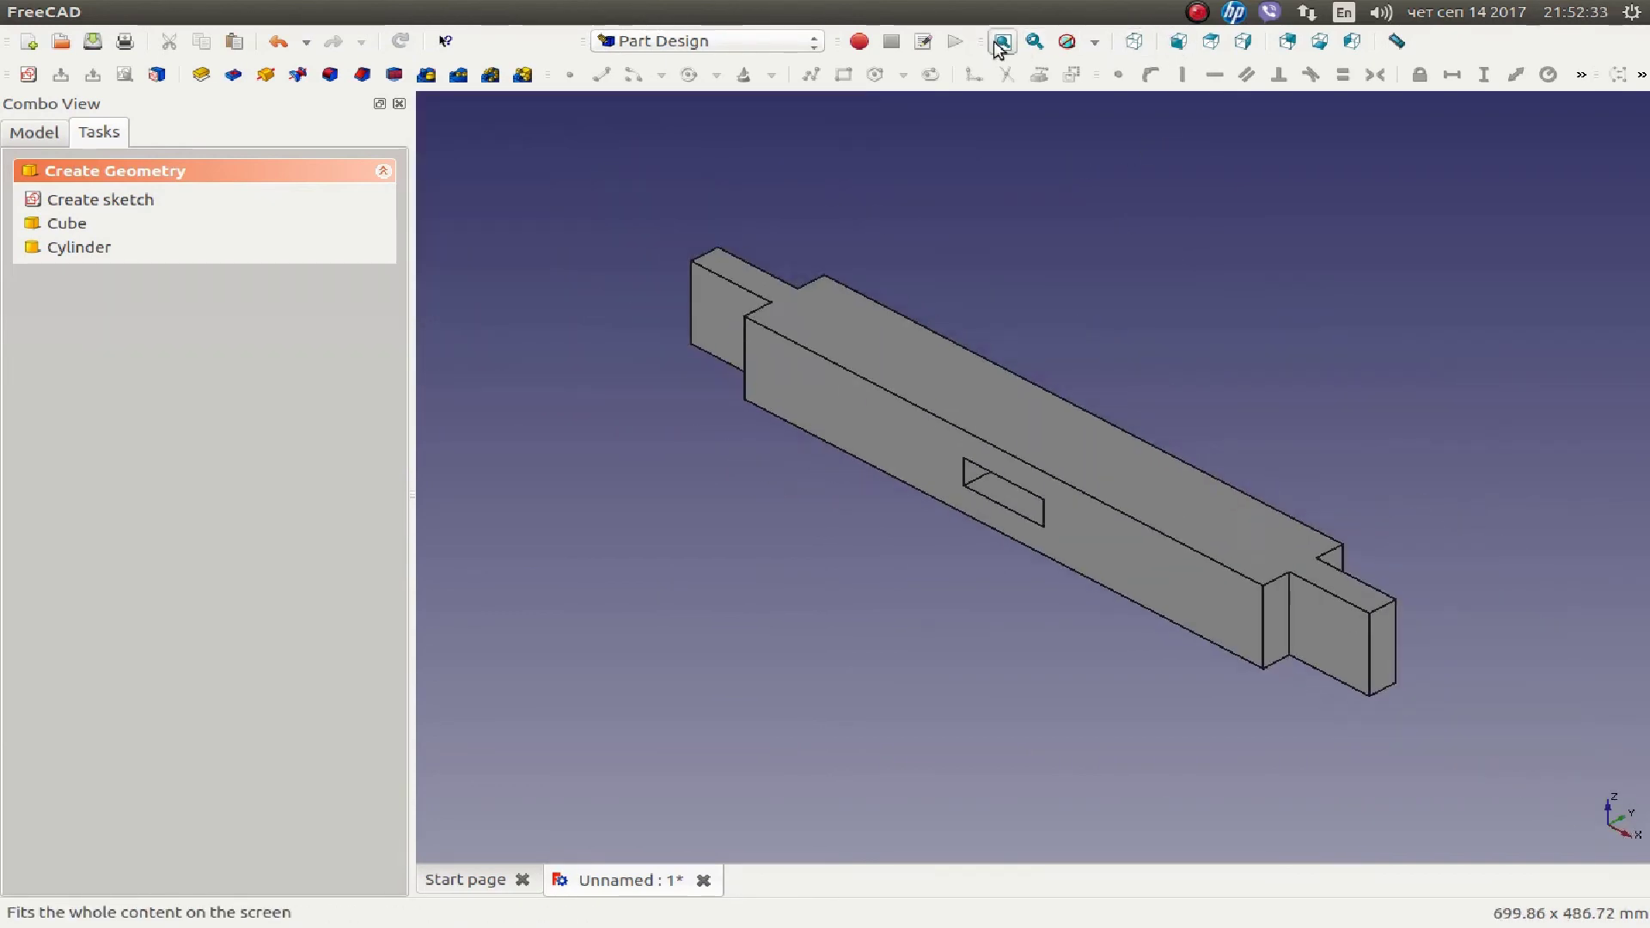
In the save dialog, start from 001_front_top.fcstd and change the name to 001_back_top.fcstd.
{"action": "left_click", "coordinate": [96, 48]}
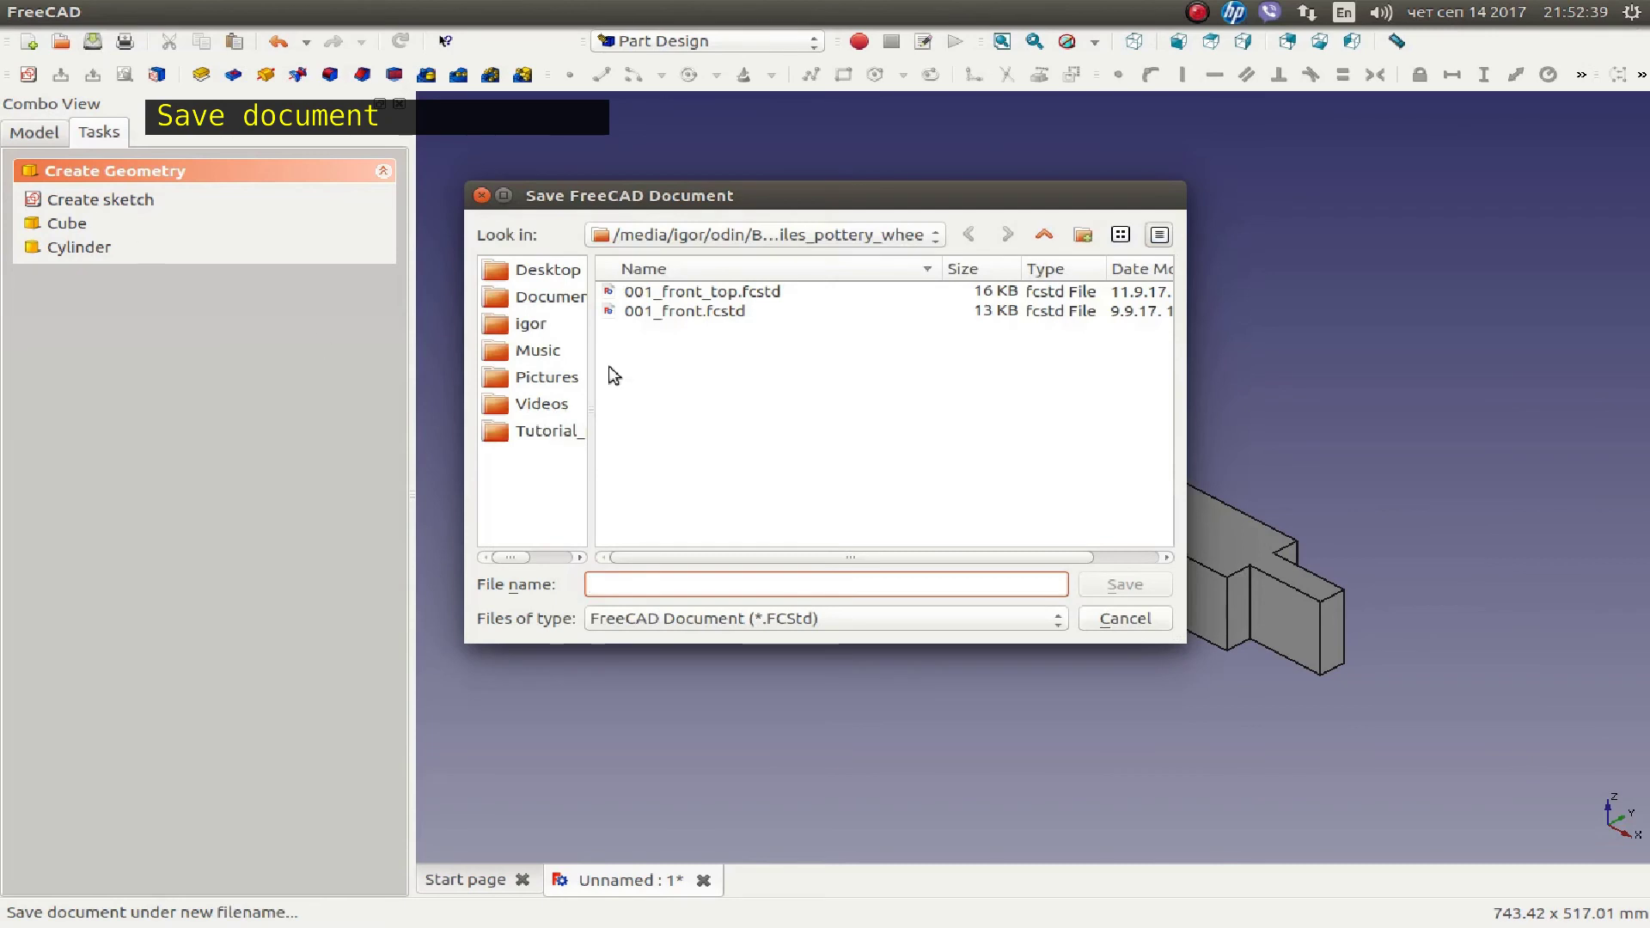
{"action": "left_click", "coordinate": [663, 294]}
{"action": "left_click", "coordinate": [693, 585]}
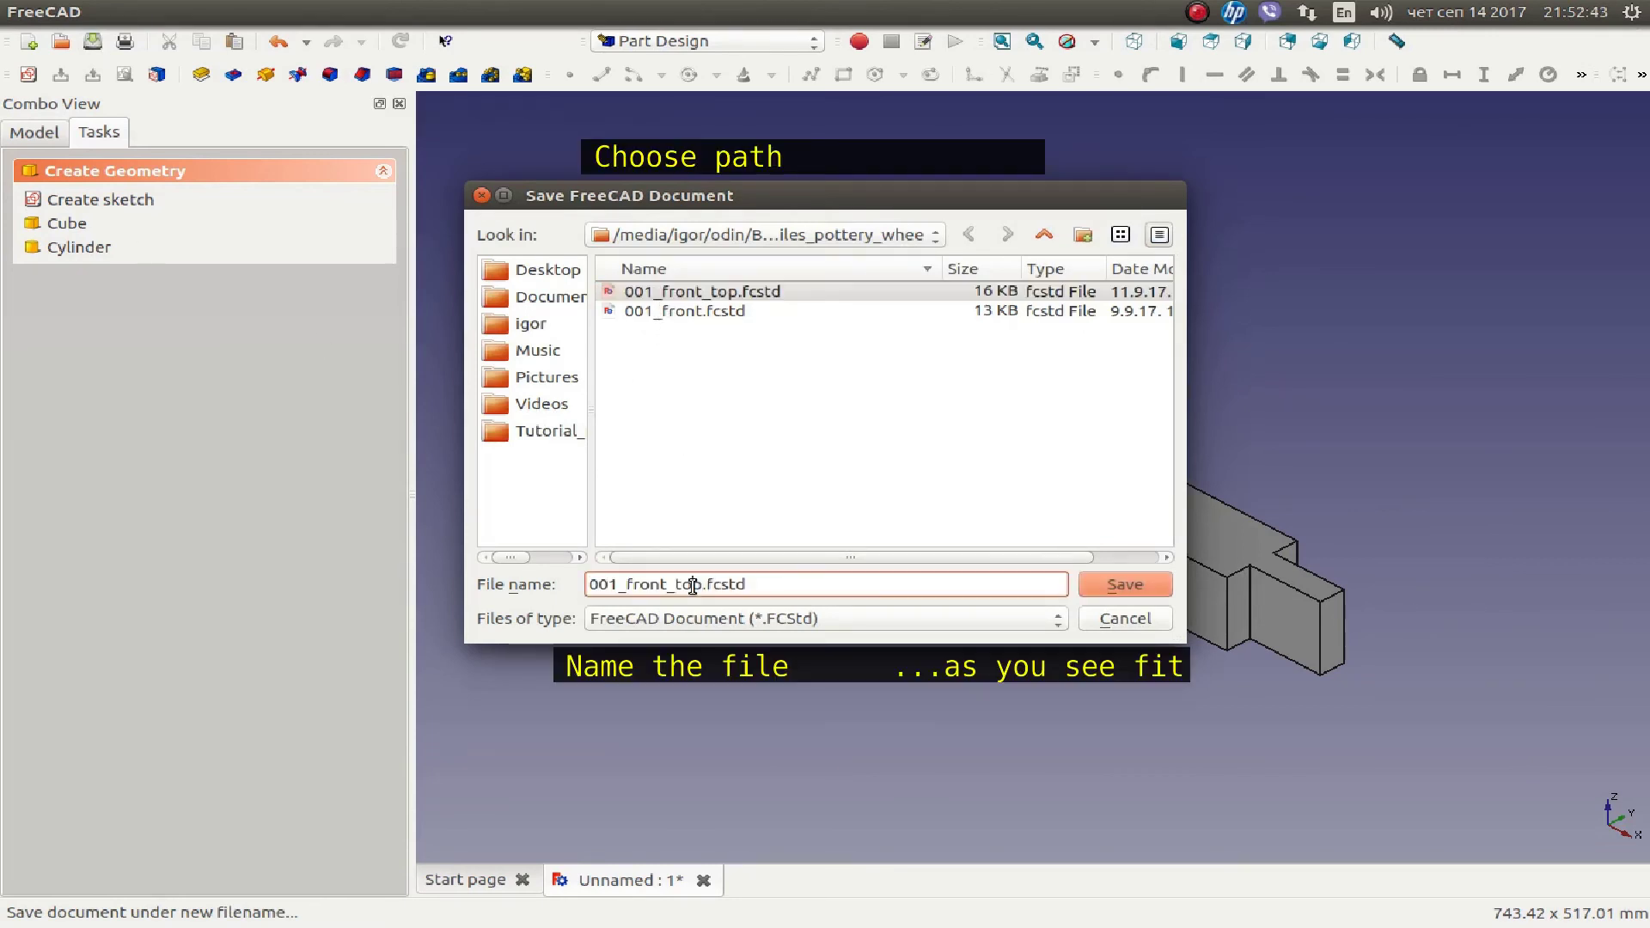
{"action": "double_click", "coordinate": [693, 586]}
{"action": "left_click", "coordinate": [696, 585]}
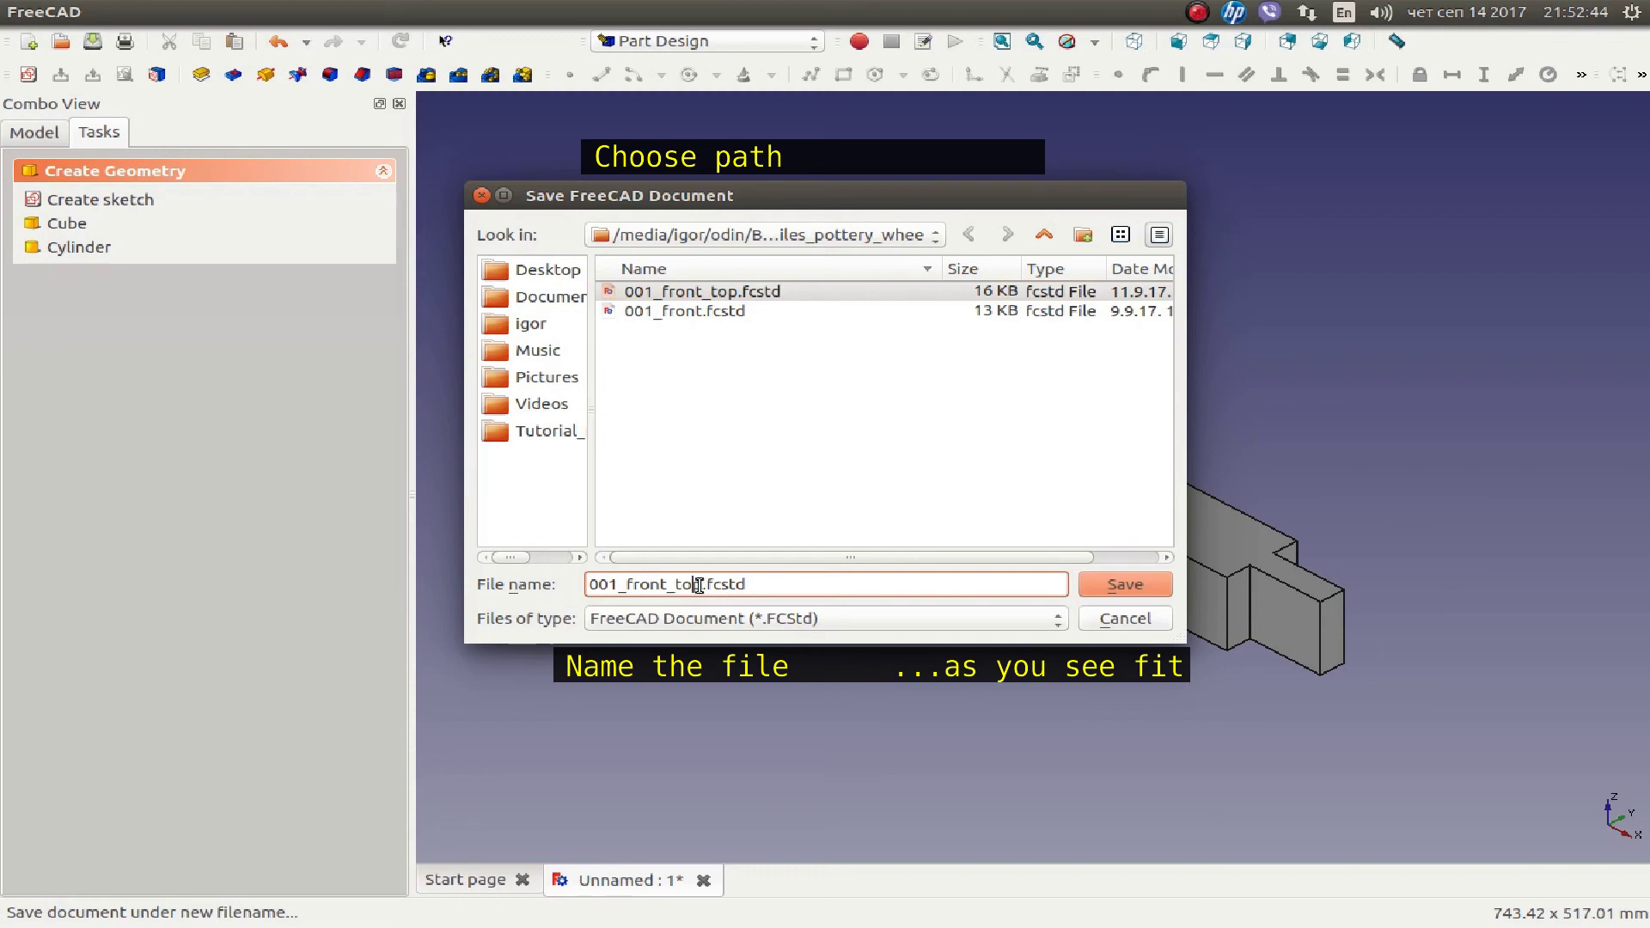
{"action": "double_click", "coordinate": [649, 585]}
{"action": "left_click", "coordinate": [654, 580]}
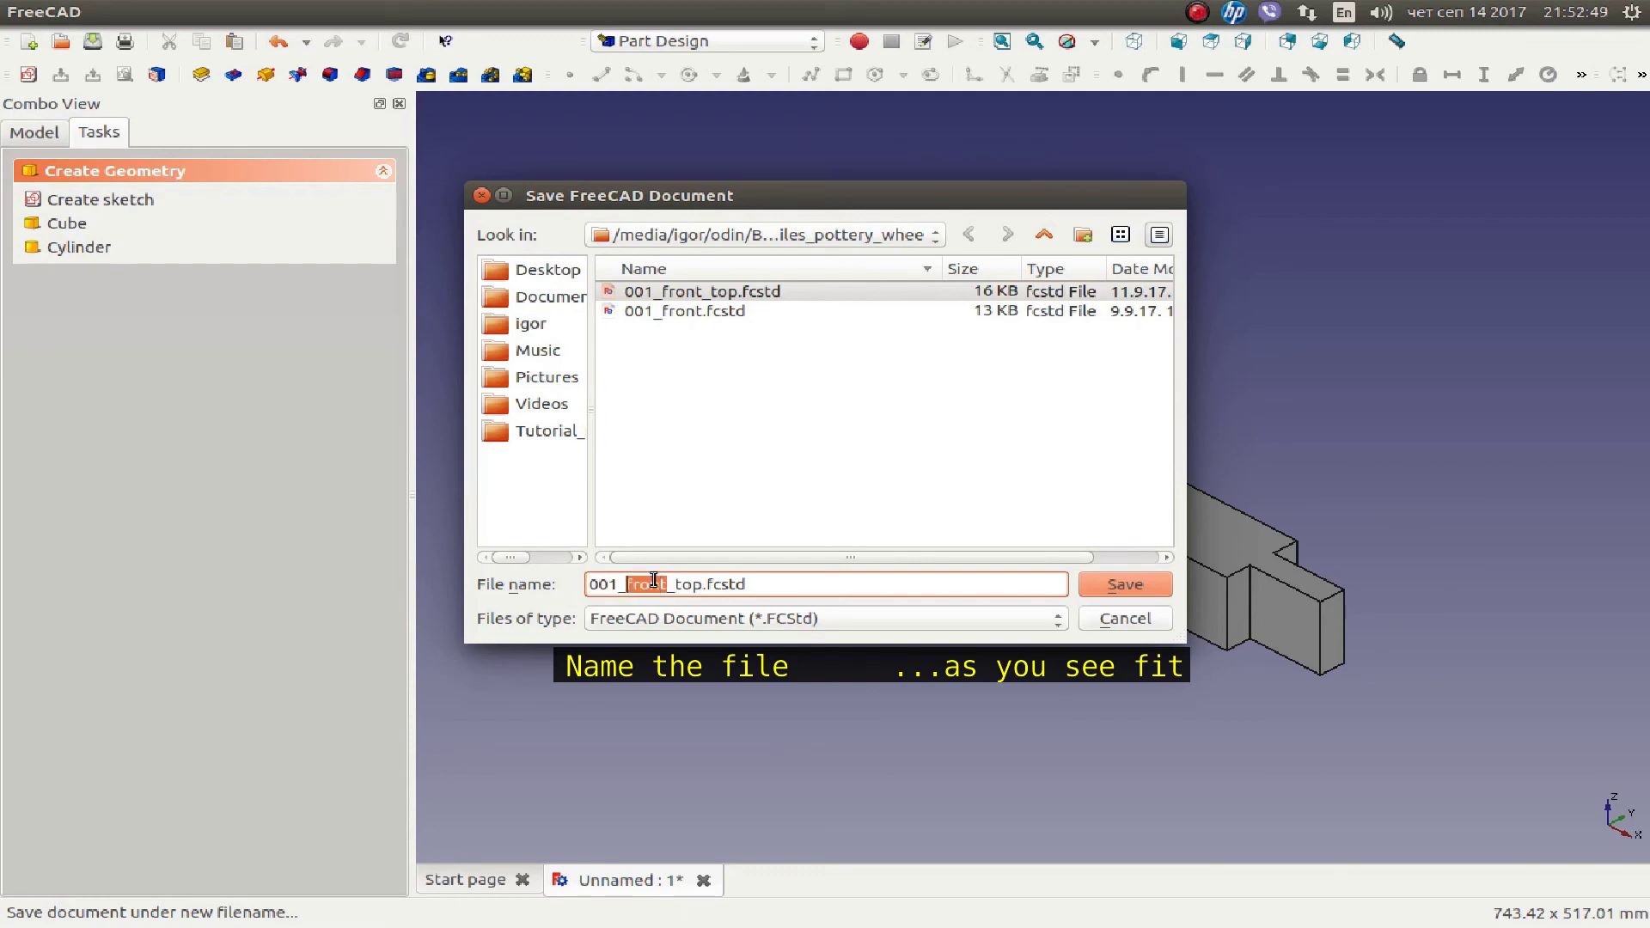
{"action": "type", "text": "back"}
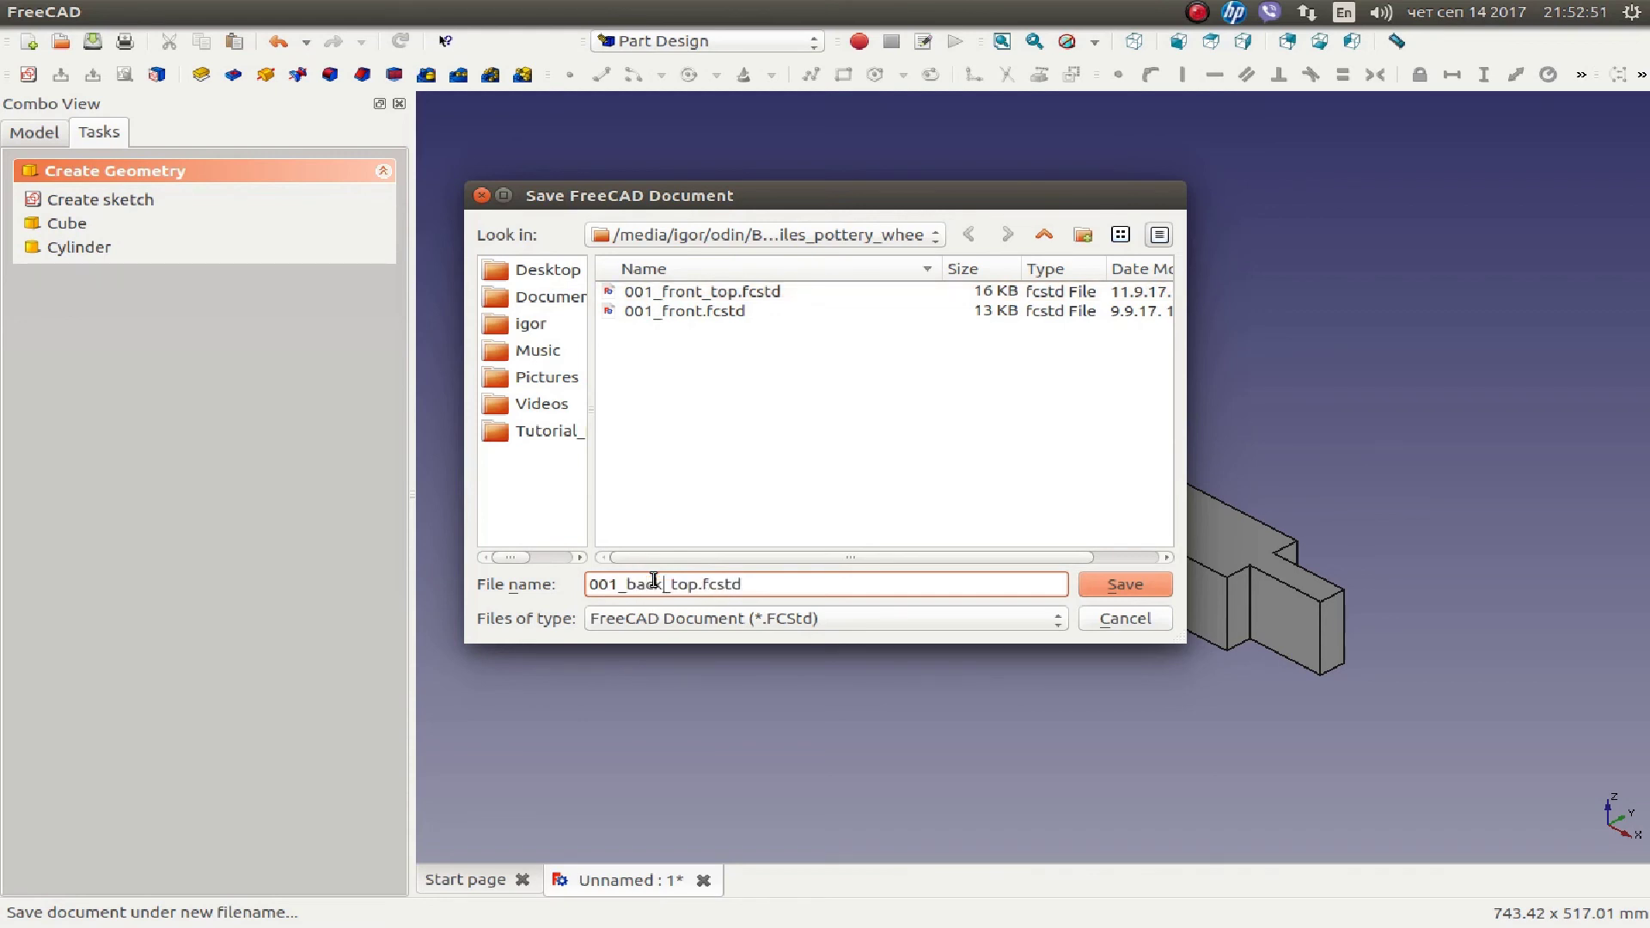